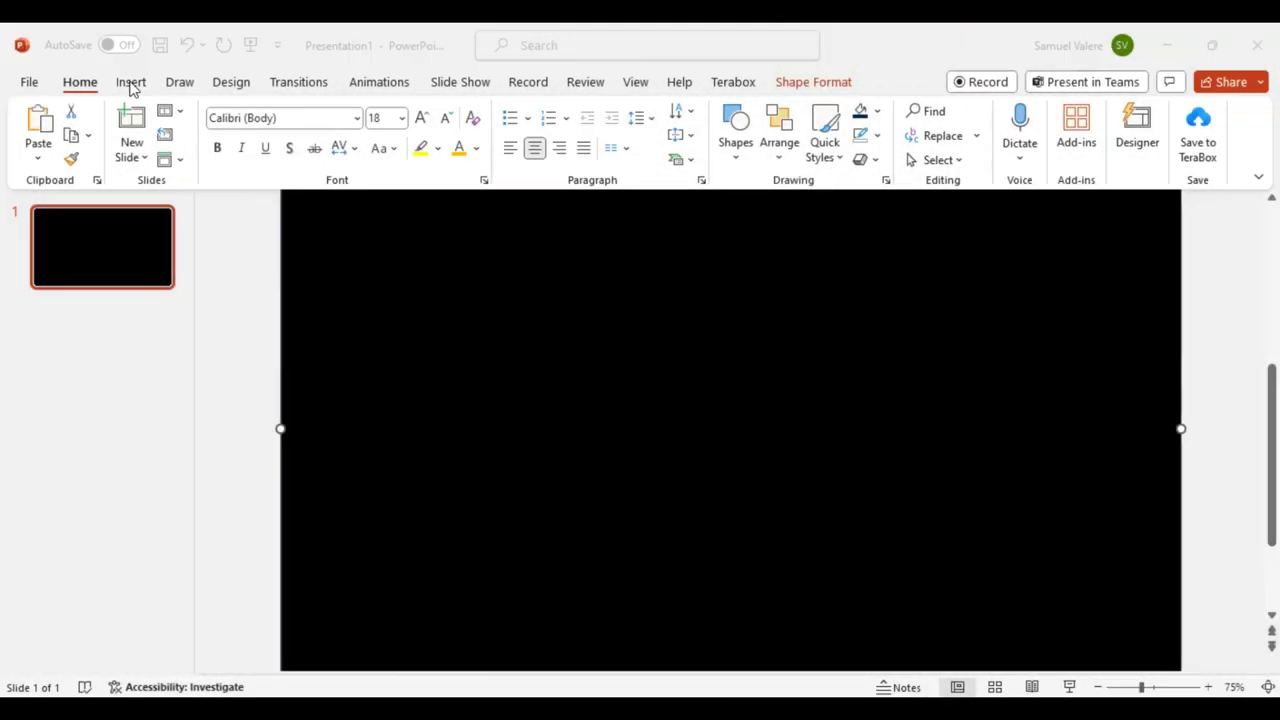
# - Draw a large Flowchart: Delay D shape, about 4.81" by 4.72", centred on the black slide
pyautogui.click(131, 84)
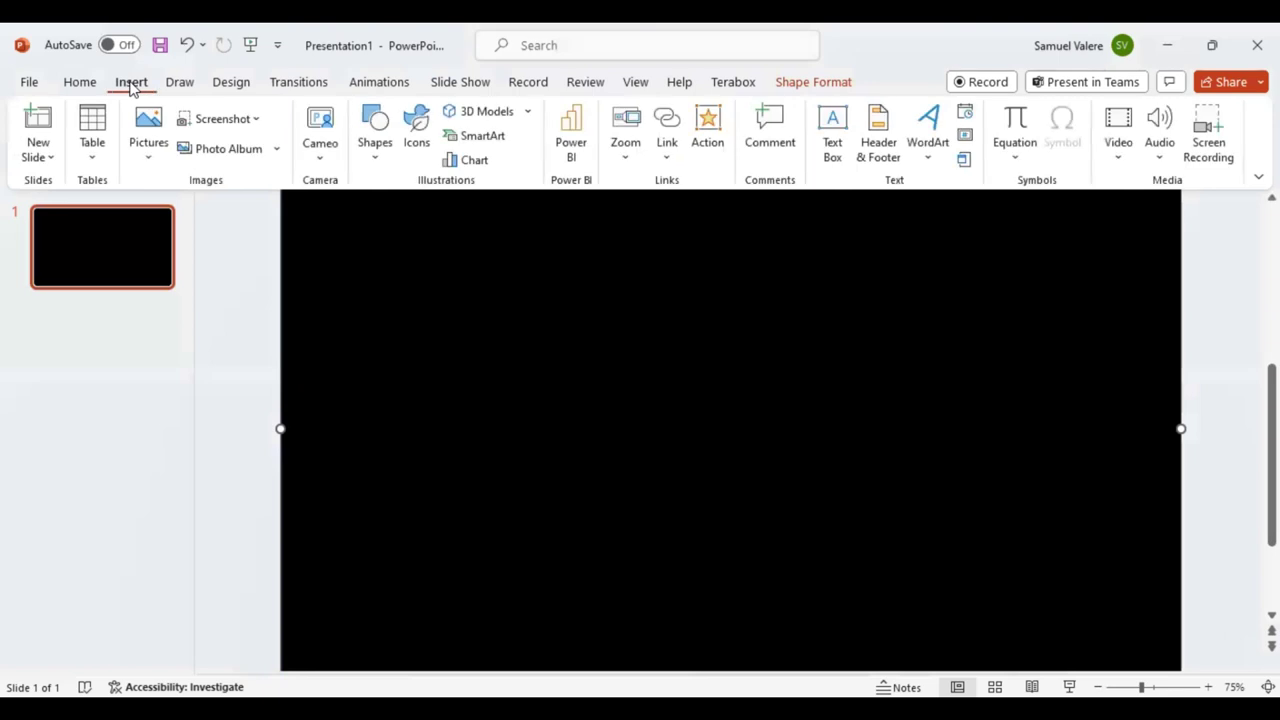
pyautogui.click(377, 160)
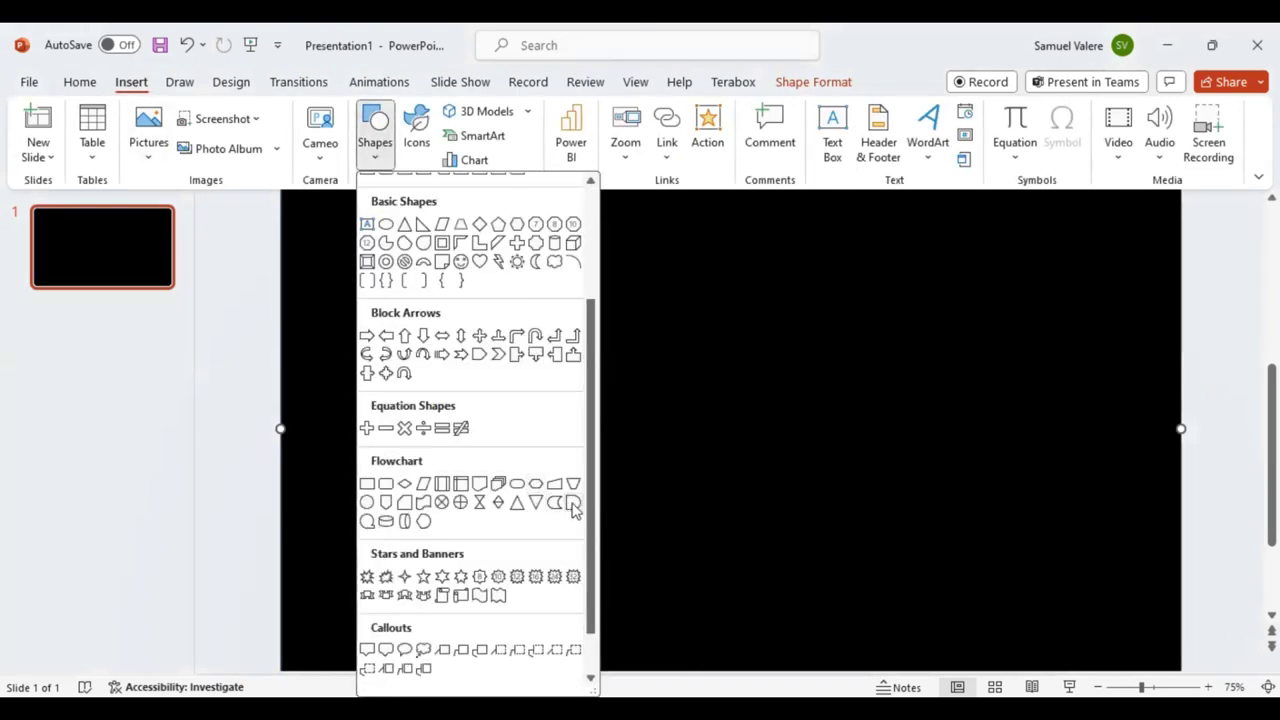
pyautogui.click(572, 502)
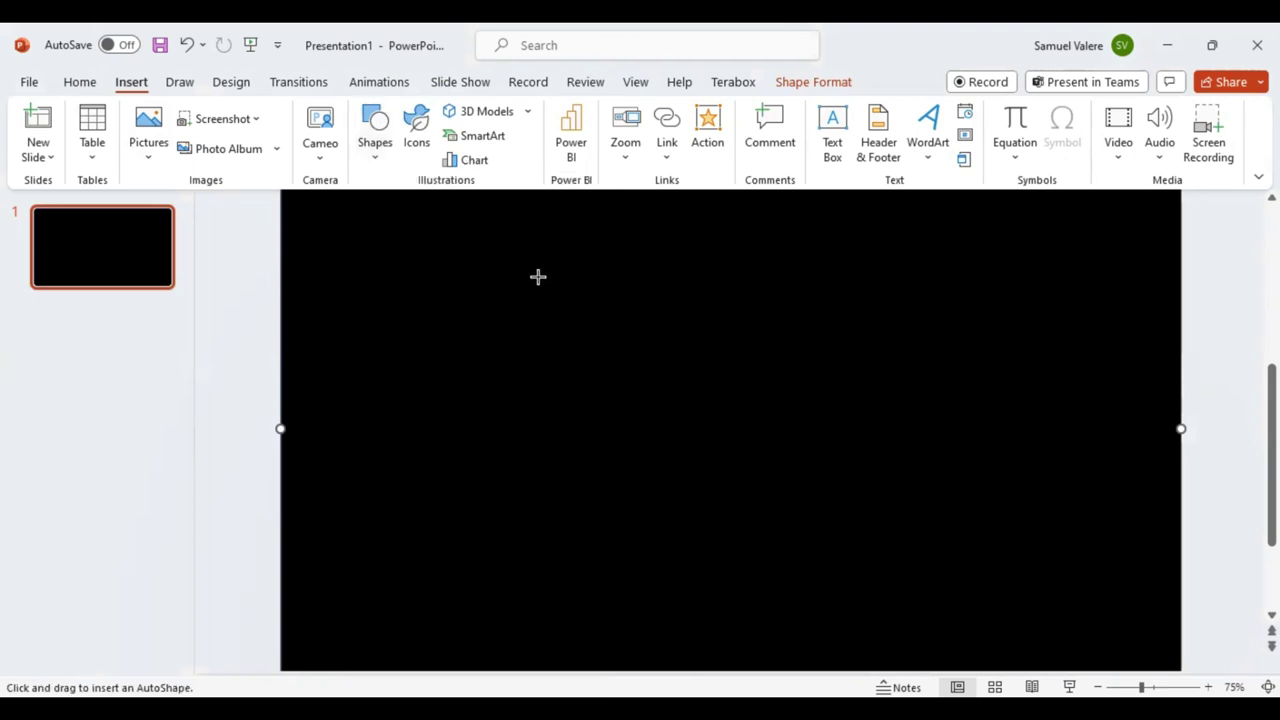
pyautogui.moveTo(538, 278); pyautogui.dragTo(855, 599)
pyautogui.moveTo(706, 482); pyautogui.dragTo(708, 477)
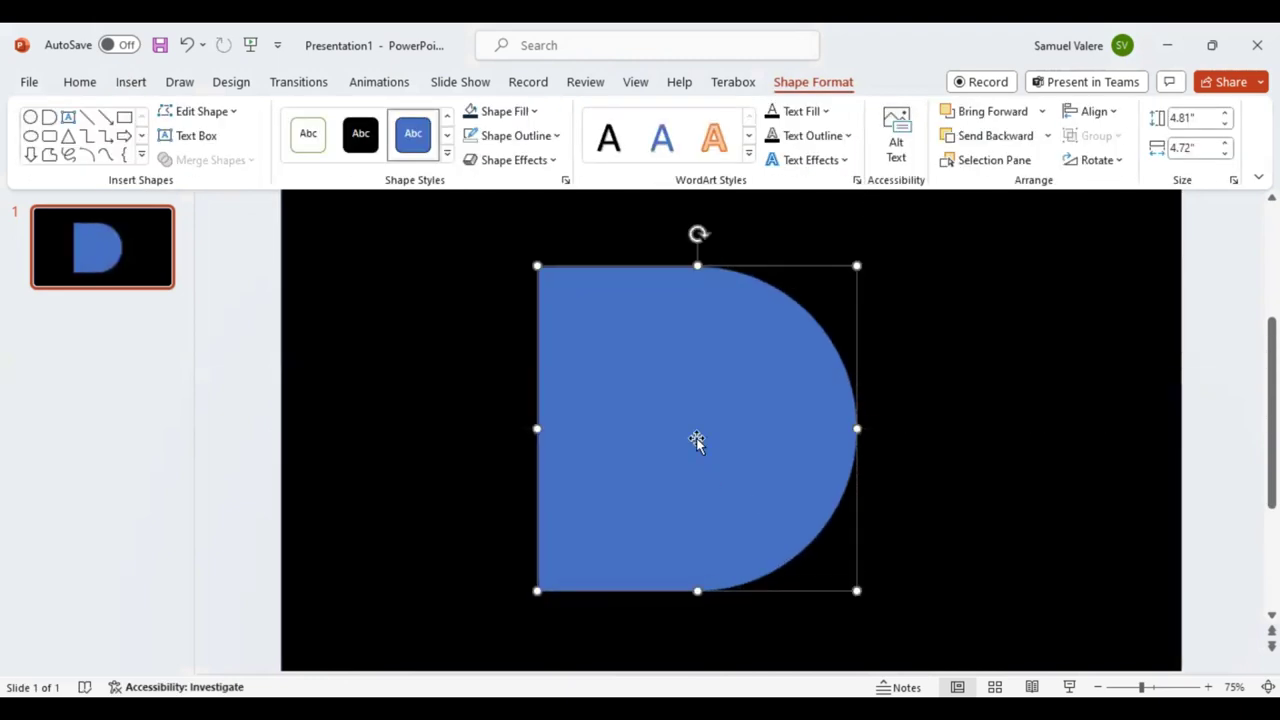
pyautogui.click(124, 117)
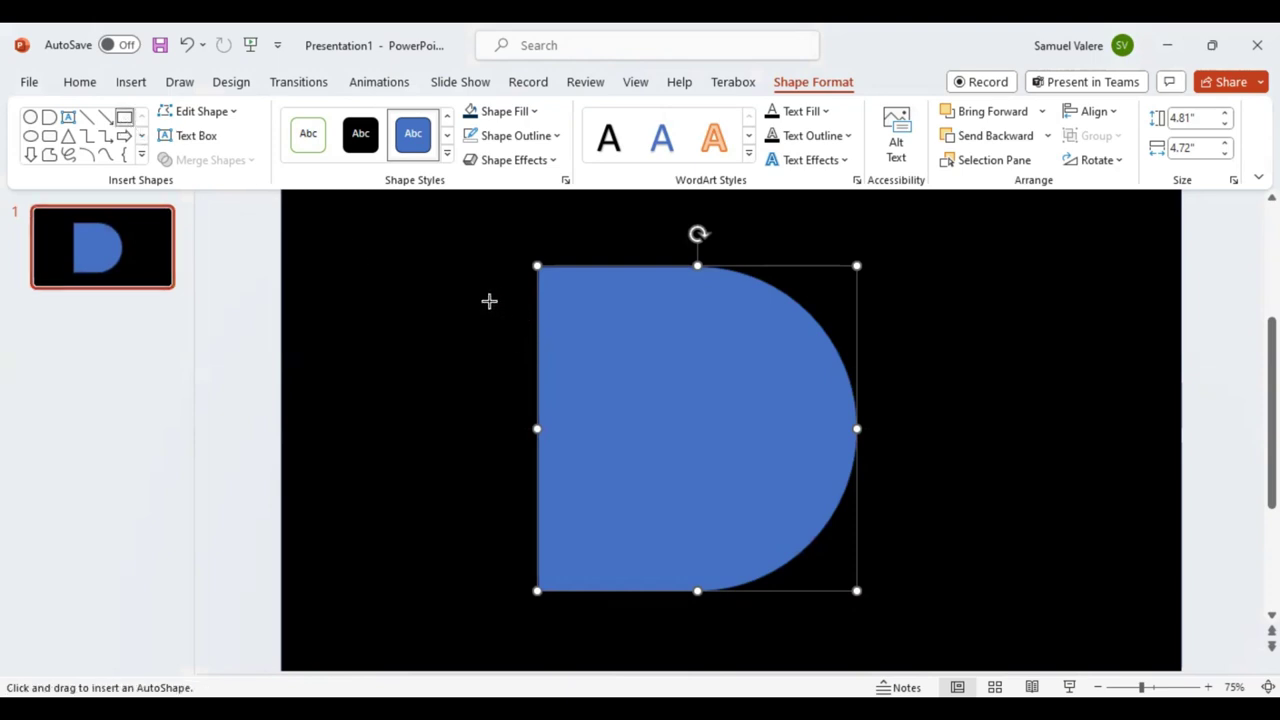
# - Draw a bar across the top of the D and duplicate it into six stacked 0.78" by 6.44" strips
pyautogui.moveTo(511, 271)
pyautogui.mouseDown()
pyautogui.moveTo(574, 295)
pyautogui.moveTo(850, 328)
pyautogui.moveTo(944, 322)
pyautogui.mouseUp()
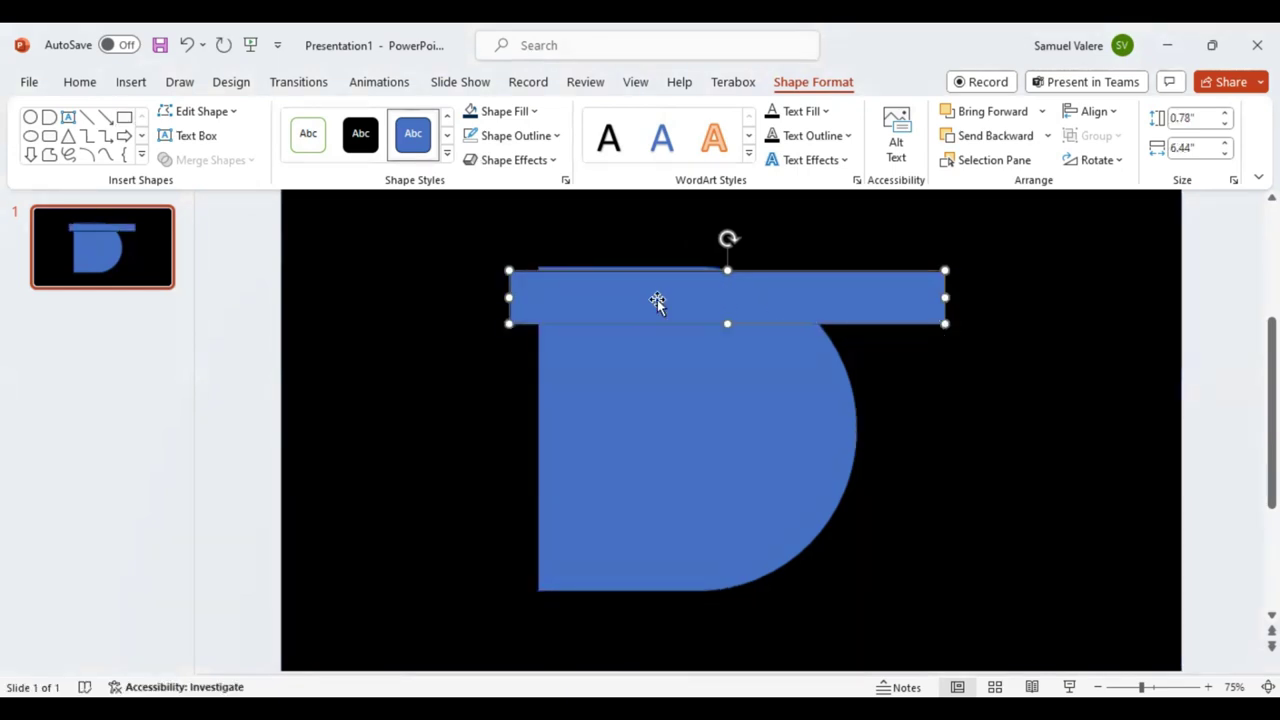
pyautogui.press('Up')
pyautogui.press('Up')
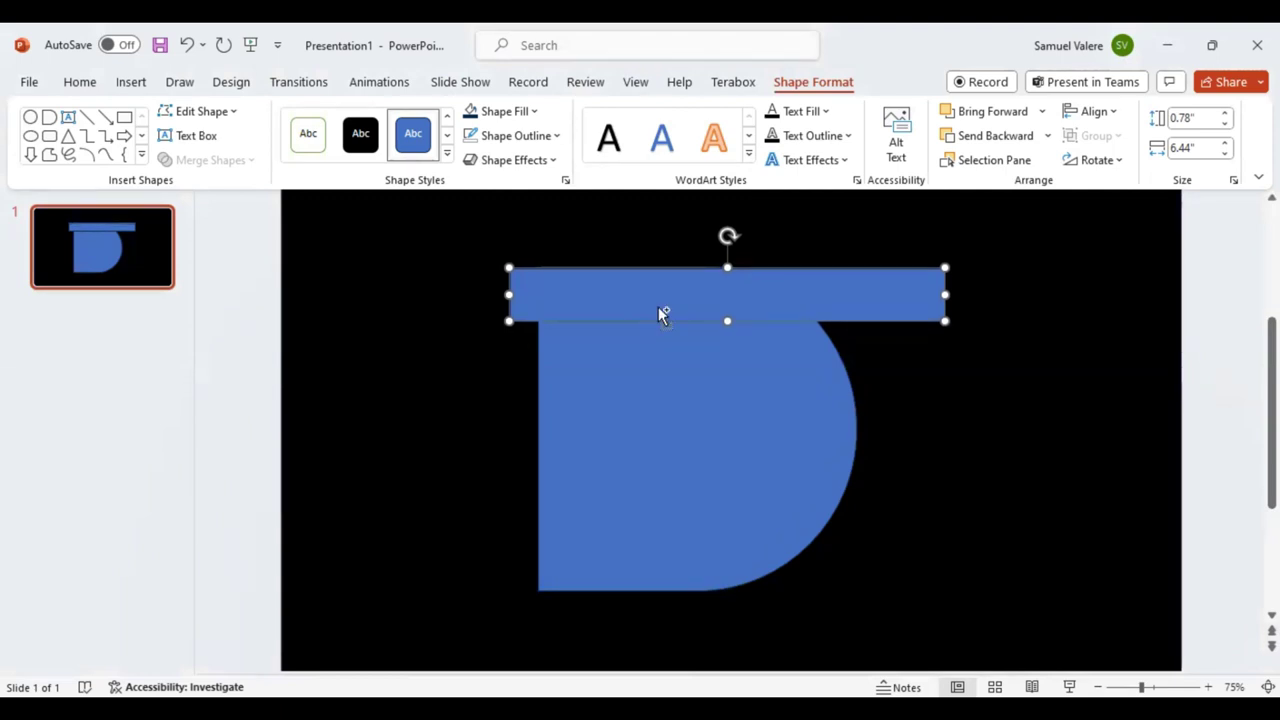
pyautogui.moveTo(680, 308); pyautogui.dragTo(674, 356)
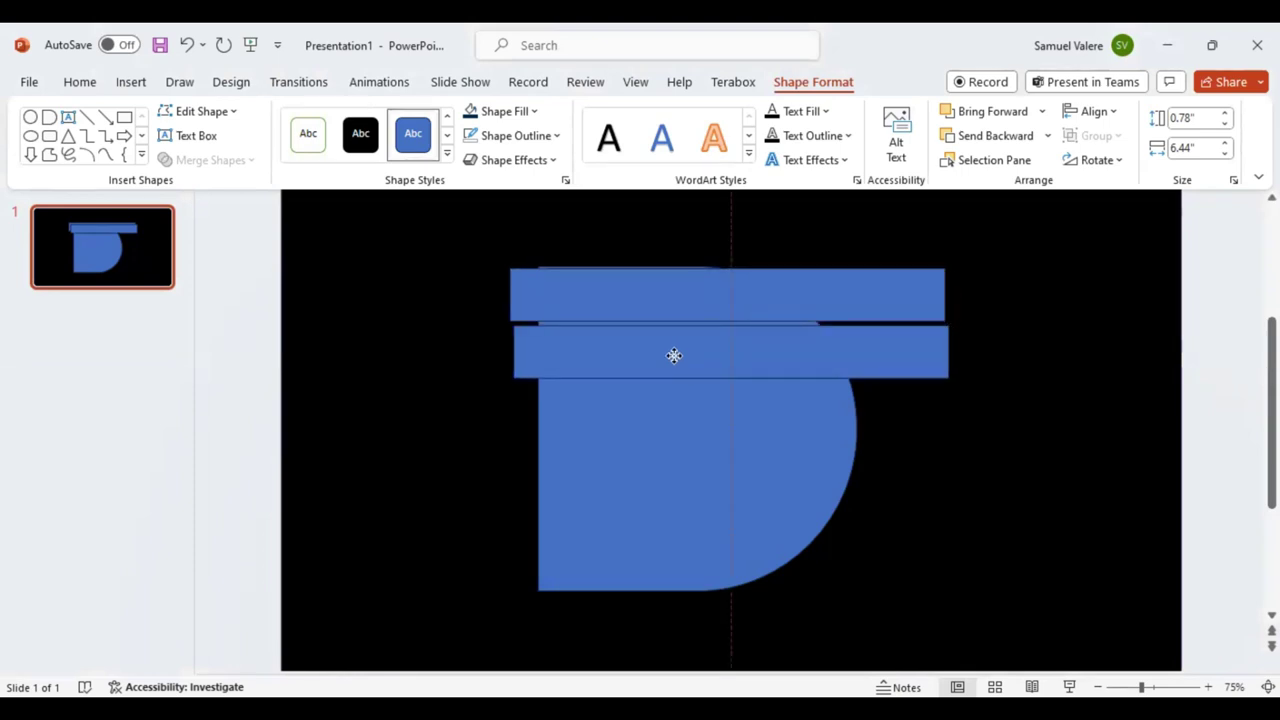
pyautogui.moveTo(674, 356); pyautogui.dragTo(670, 355)
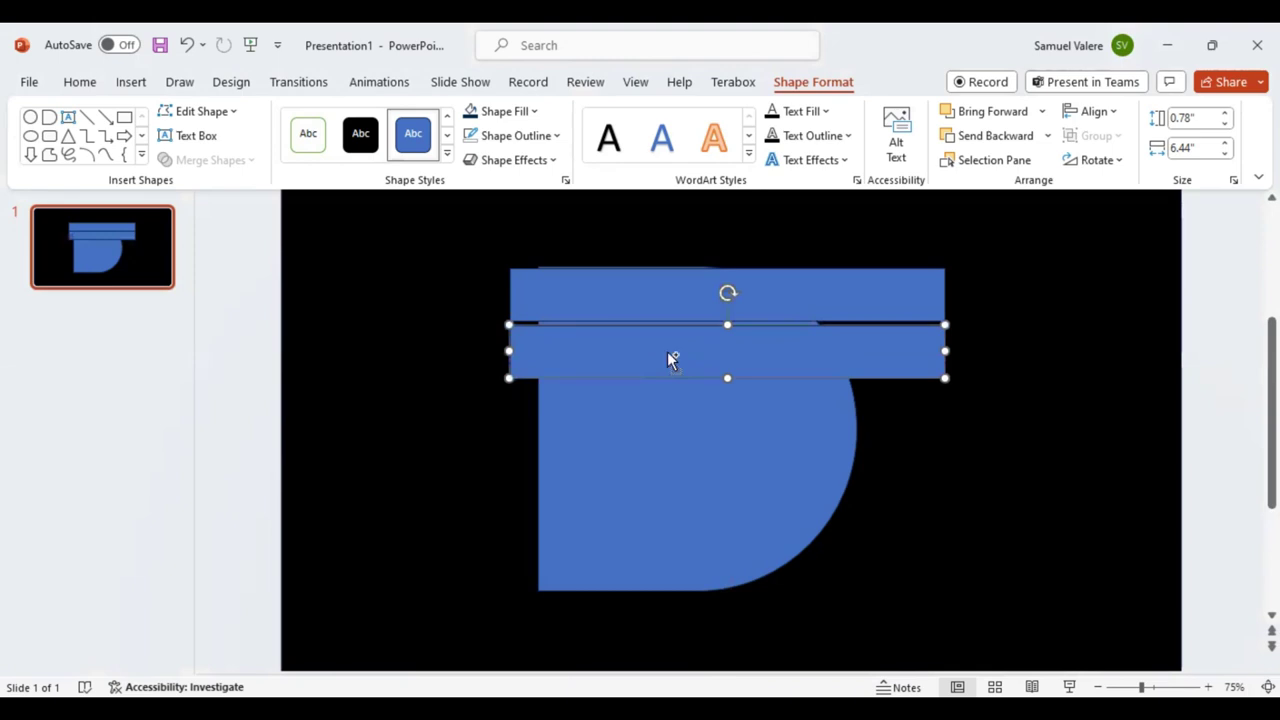
pyautogui.hotkey('ctrl', 'd')
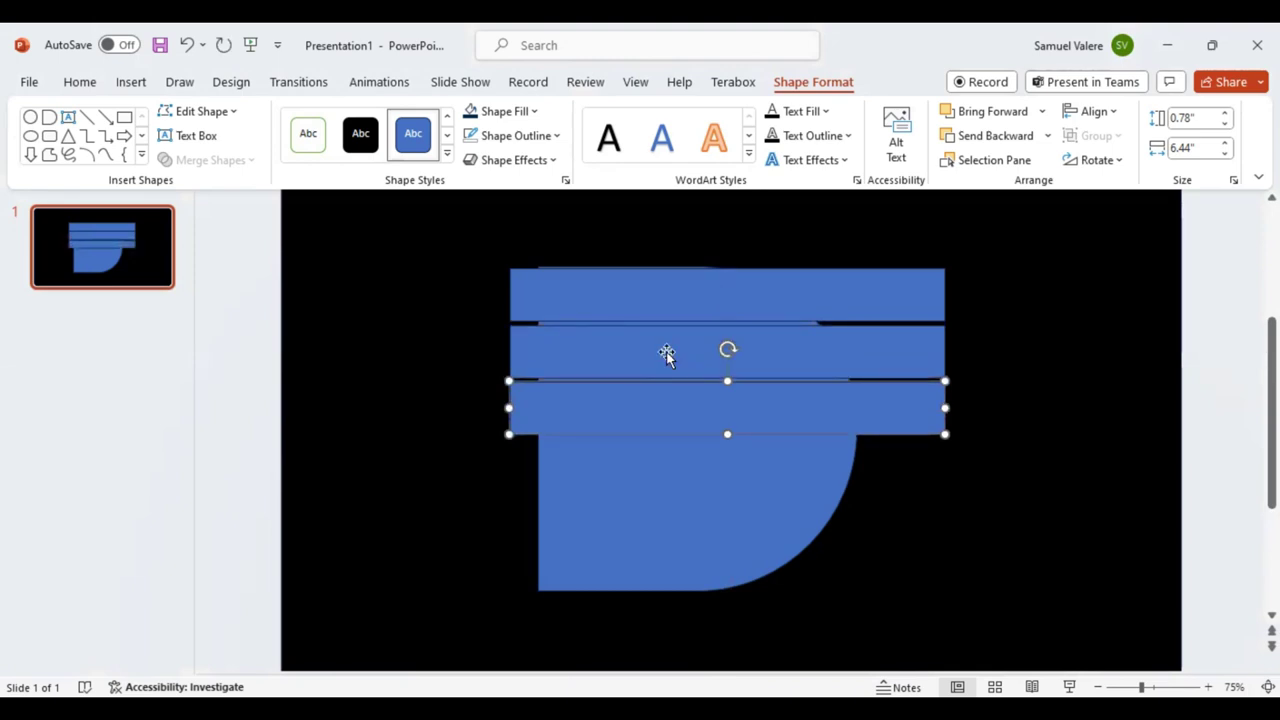
pyautogui.hotkey('ctrl', 'd')
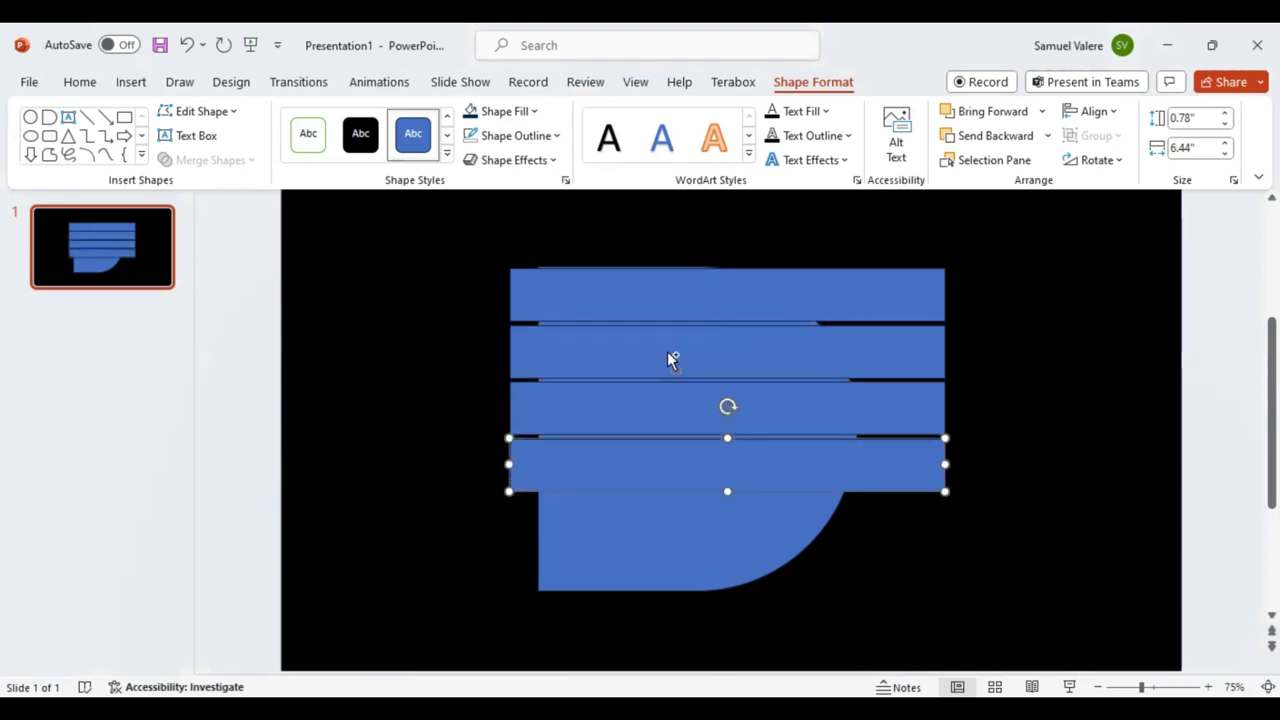
pyautogui.hotkey('ctrl', 'd')
pyautogui.hotkey('ctrl', 'd')
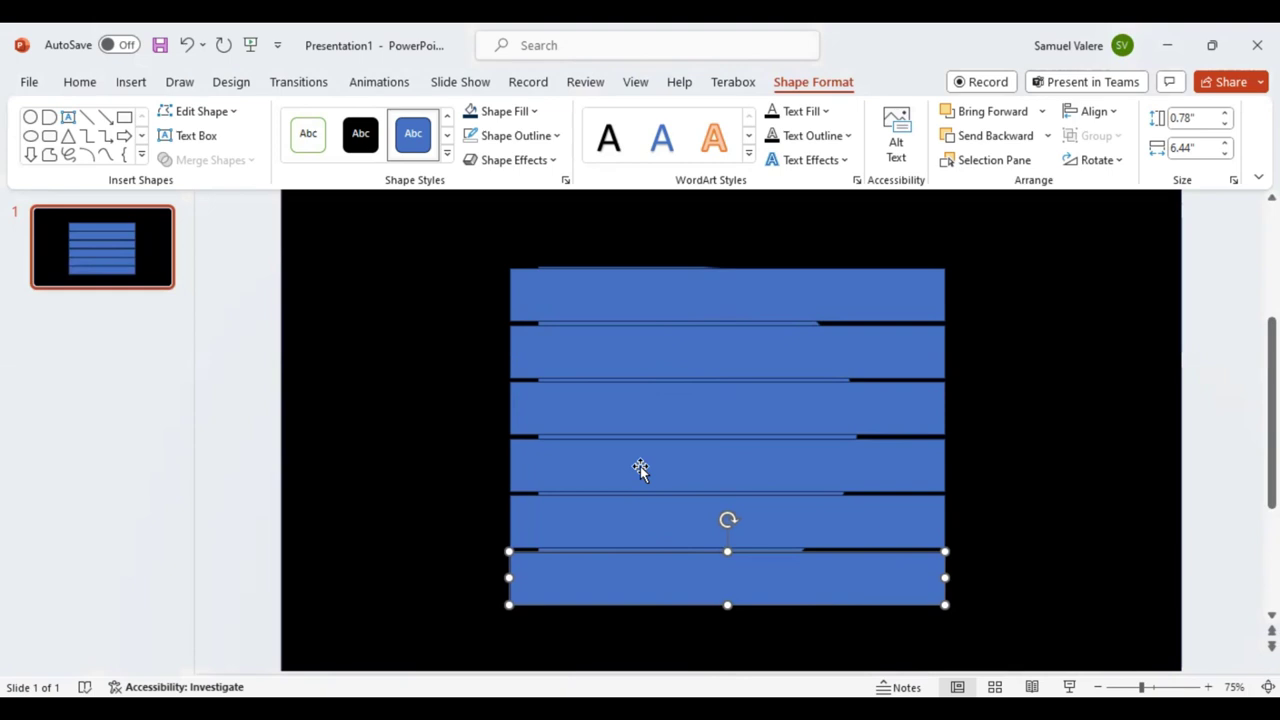
pyautogui.click(651, 307)
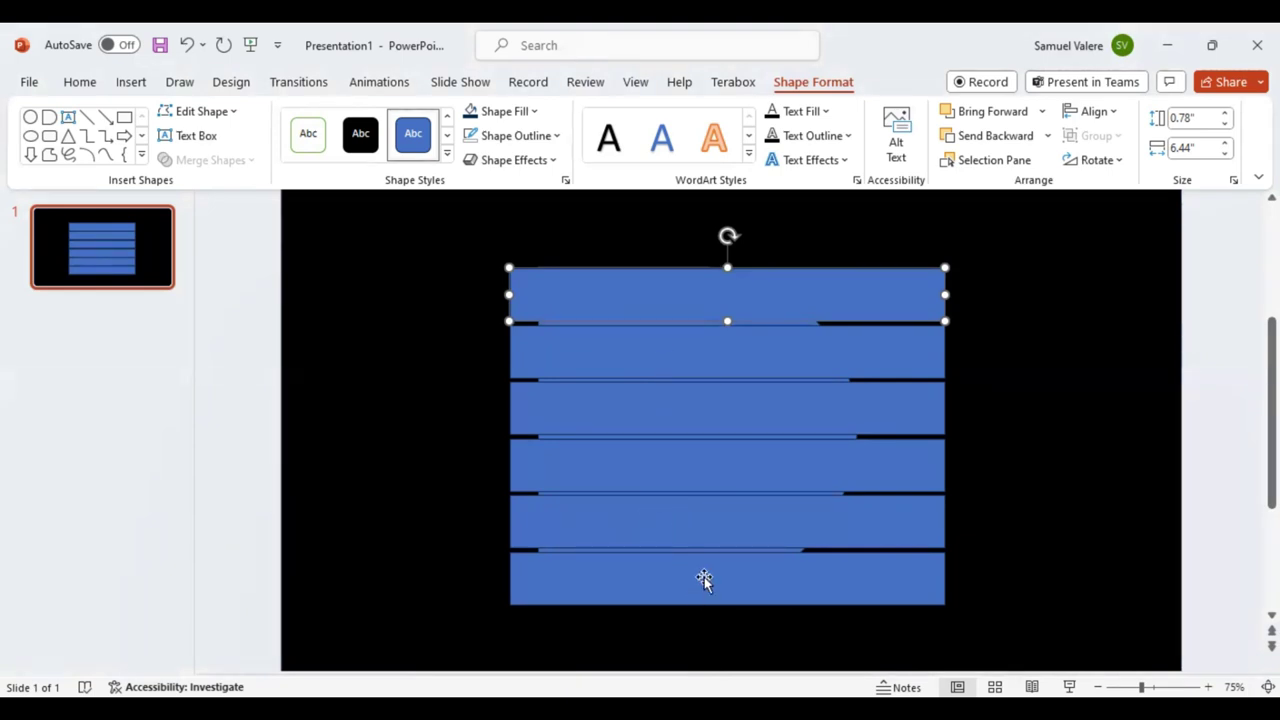
pyautogui.click(680, 588)
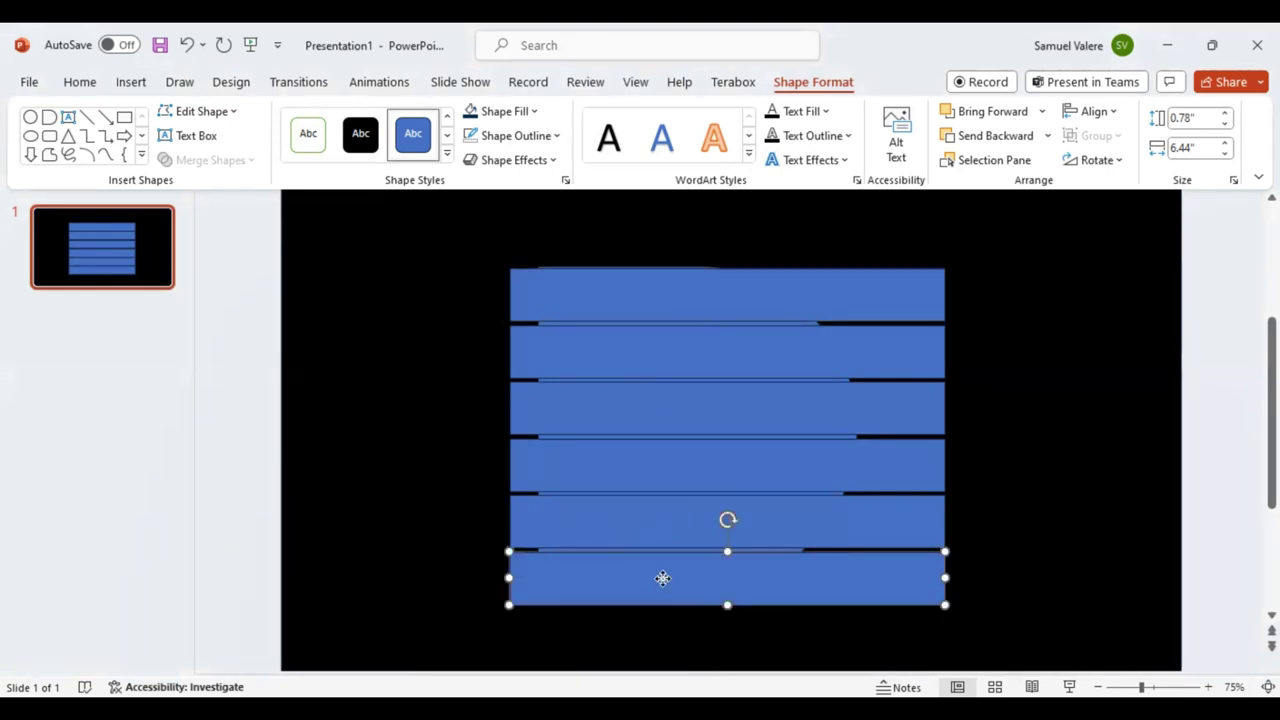
# - Turn on Edit Points for the bottom strip from its right-click menu
pyautogui.rightClick(666, 578)
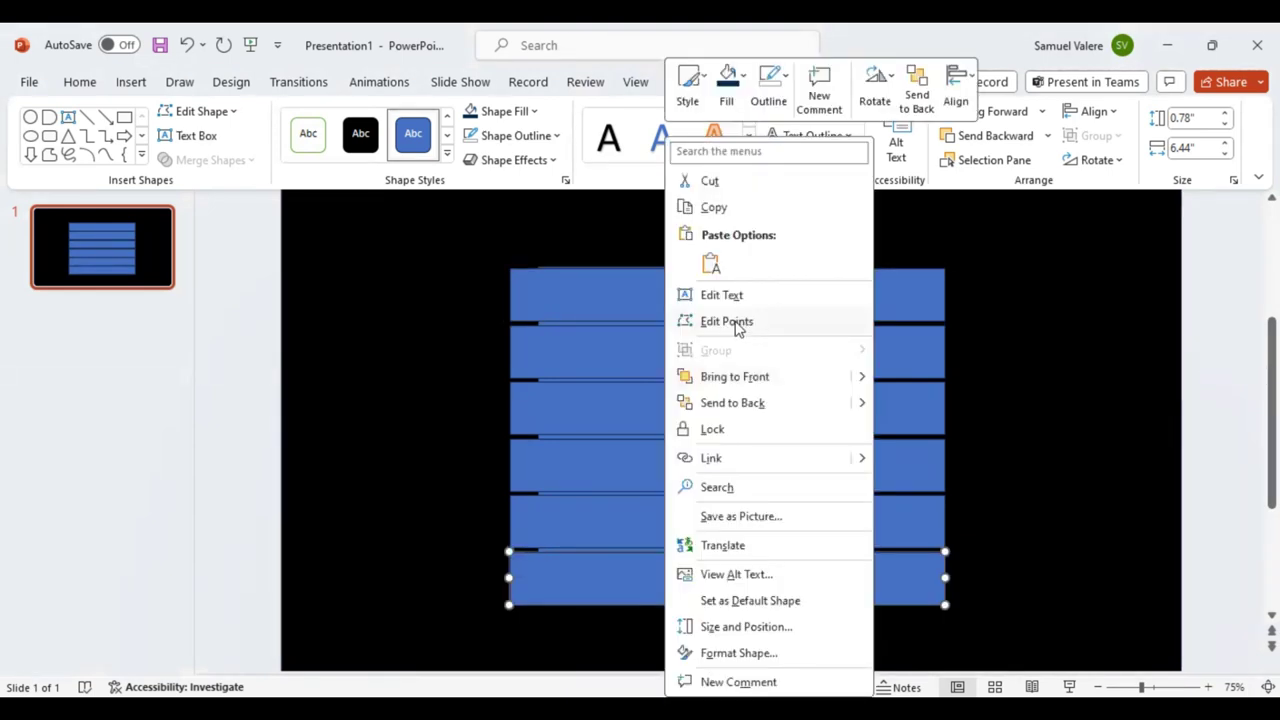
pyautogui.click(737, 326)
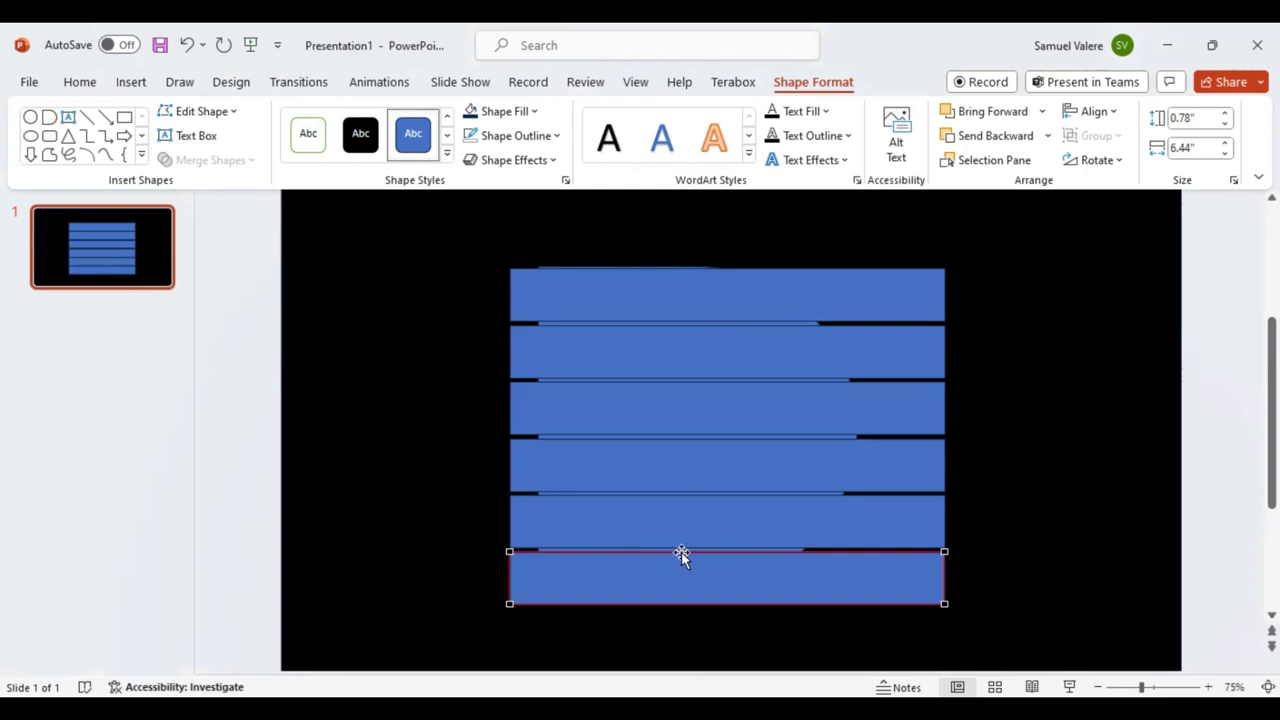
pyautogui.click(681, 552)
pyautogui.rightClick(681, 552)
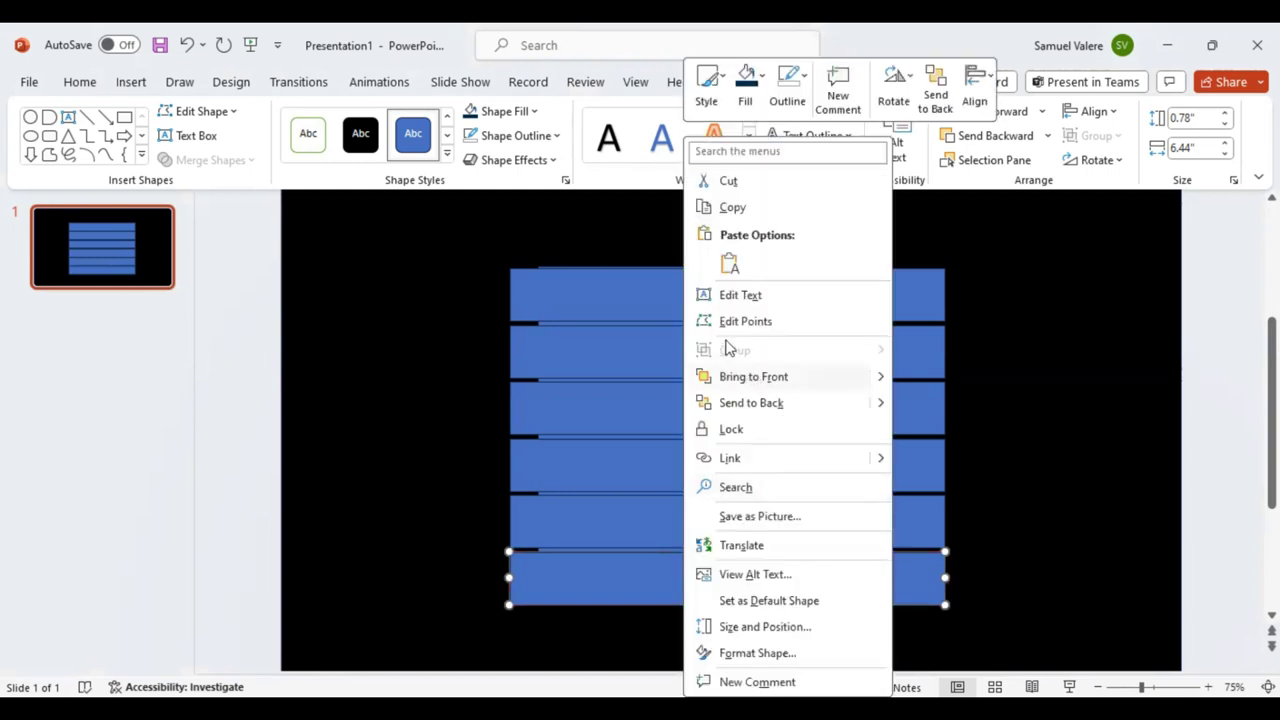
pyautogui.click(655, 562)
pyautogui.rightClick(695, 556)
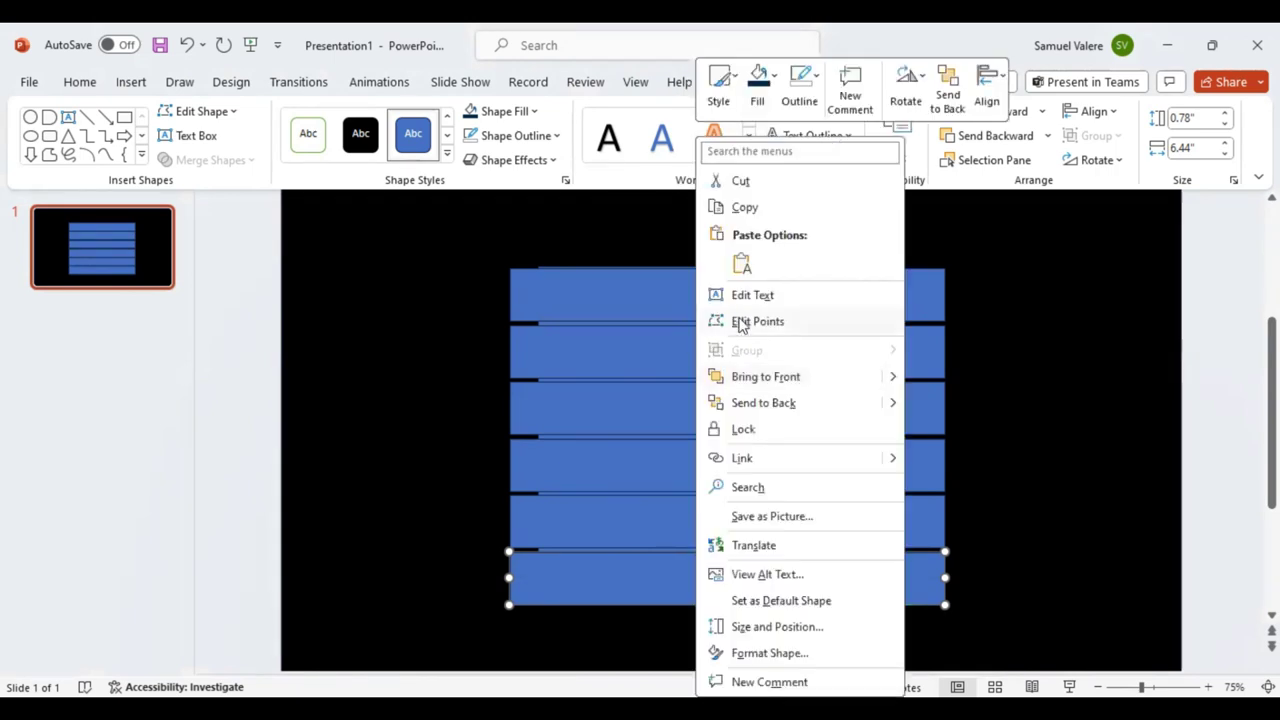
pyautogui.click(738, 321)
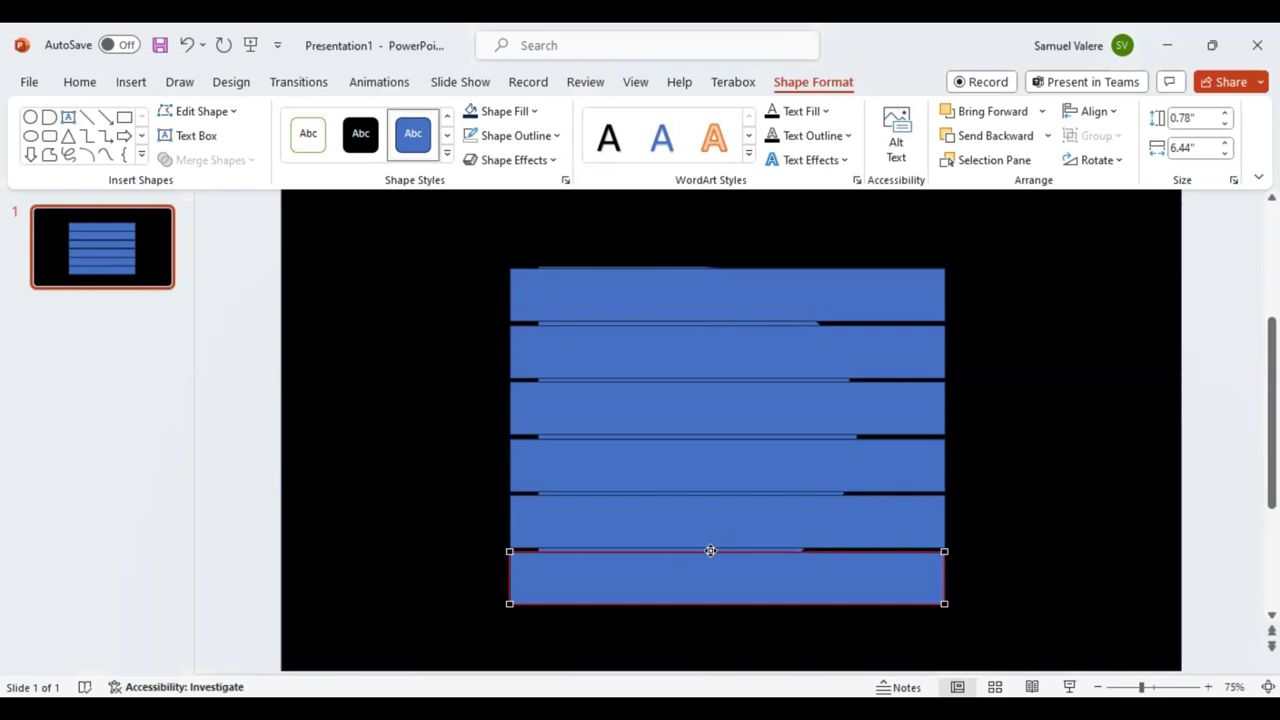
# - Add a middle point to the bottom strip's top edge and curve it into a gentle wave, 0.81" tall
pyautogui.rightClick(710, 551)
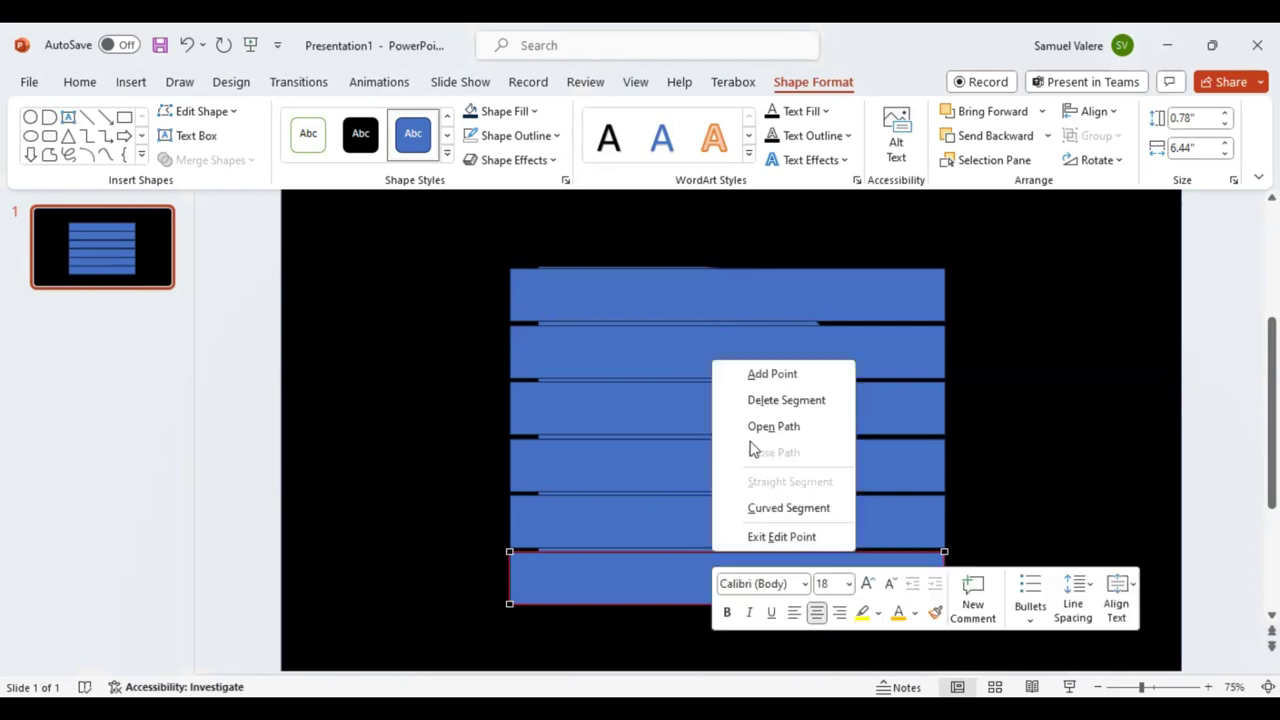
pyautogui.click(772, 373)
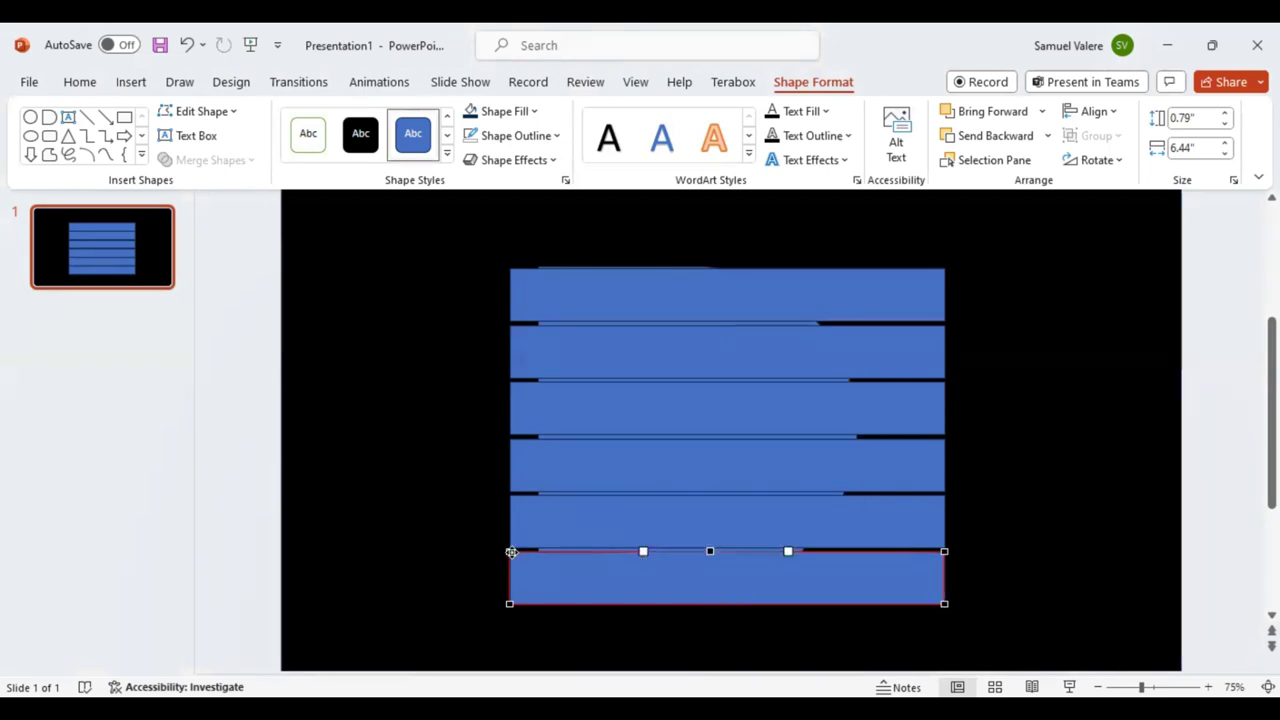
pyautogui.click(510, 551)
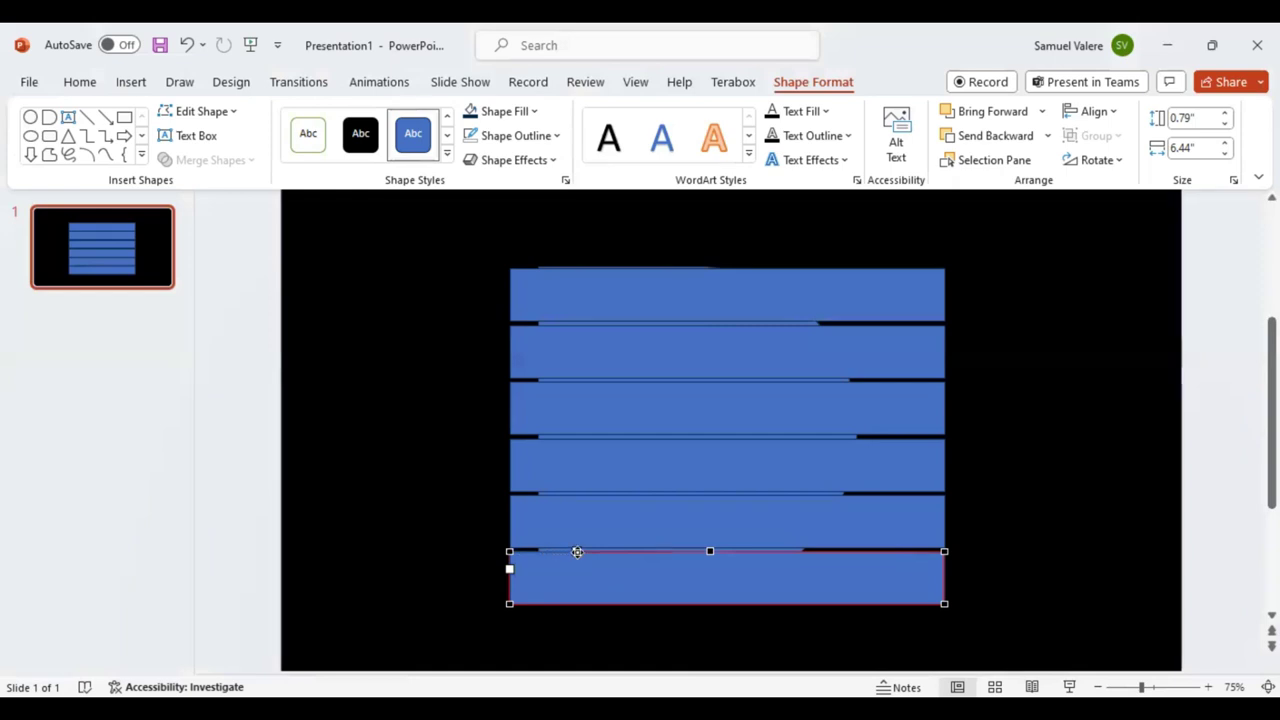
pyautogui.moveTo(577, 552); pyautogui.dragTo(576, 567)
pyautogui.click(710, 551)
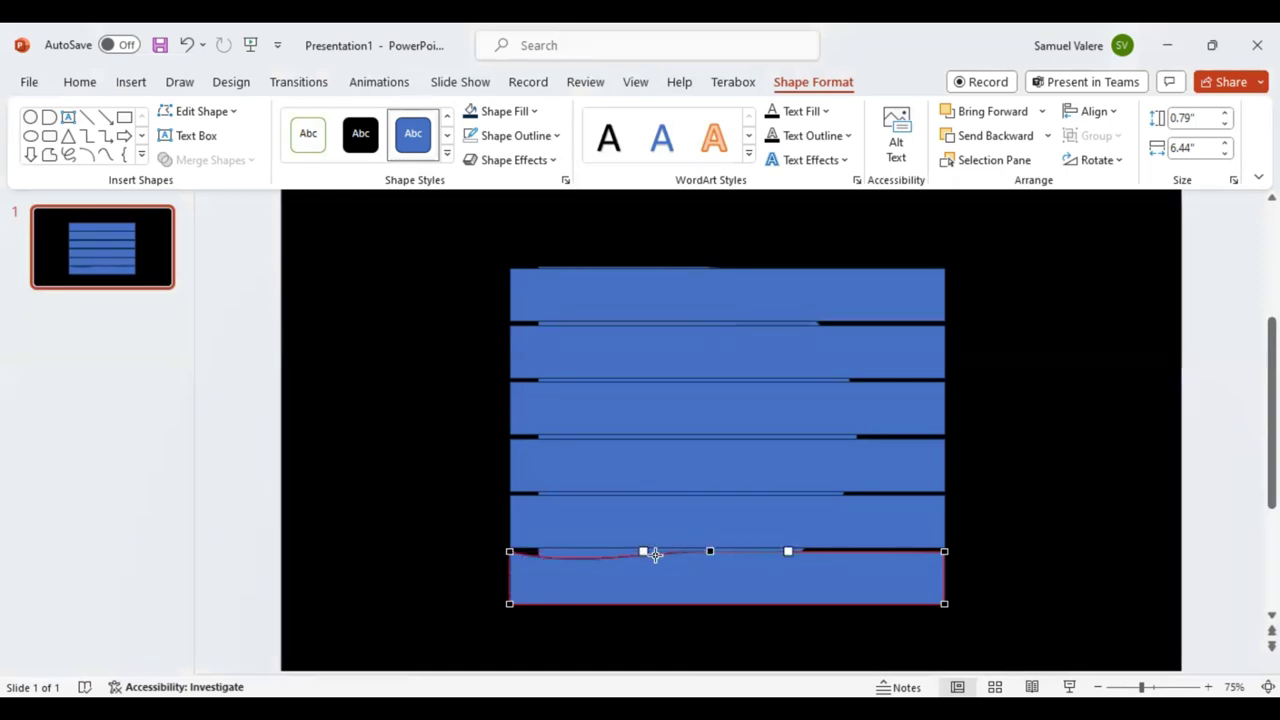
pyautogui.moveTo(643, 552); pyautogui.dragTo(642, 544)
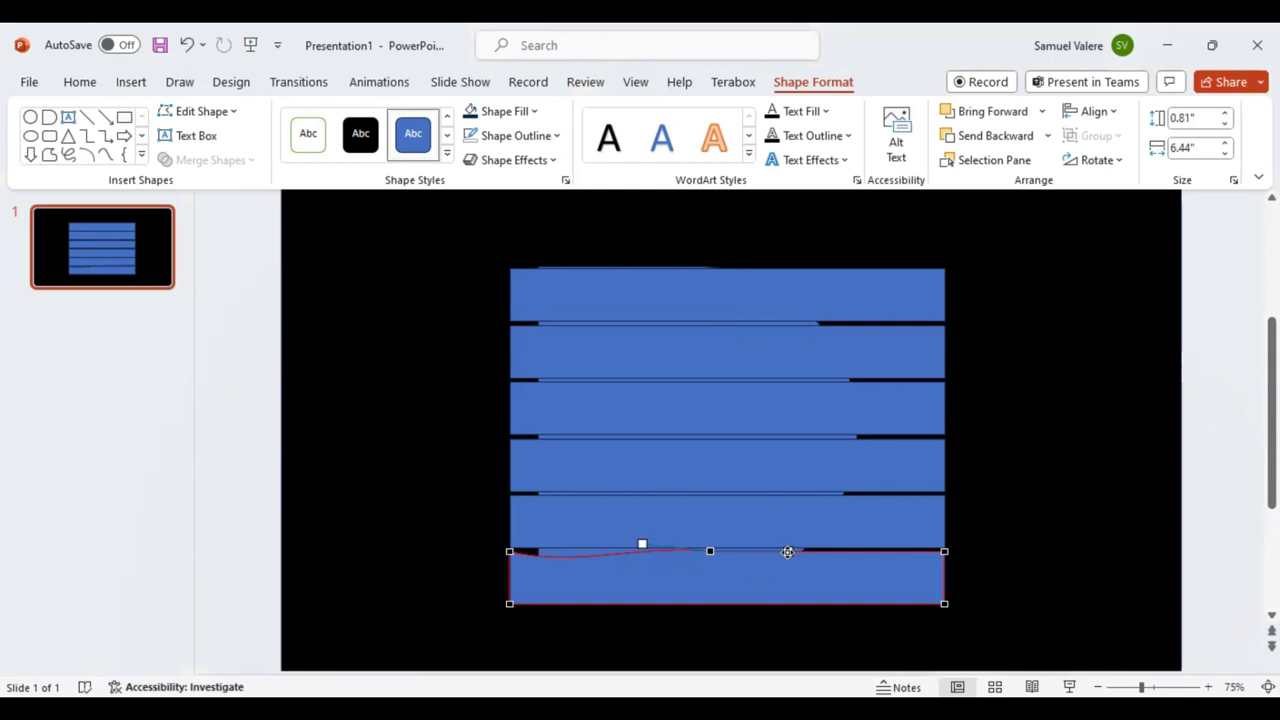
pyautogui.moveTo(766, 551); pyautogui.dragTo(751, 565)
pyautogui.click(790, 558)
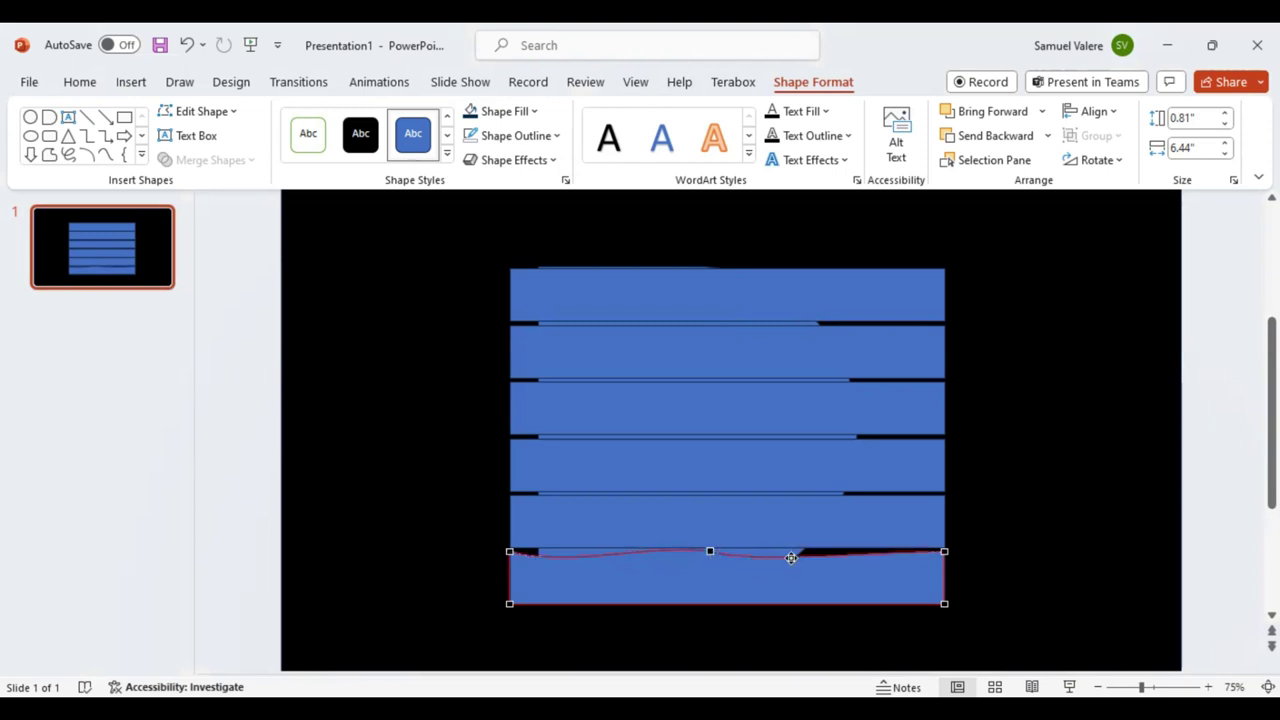
# - Add another point on the right of the top edge and raise it to deepen the wave
pyautogui.rightClick(793, 548)
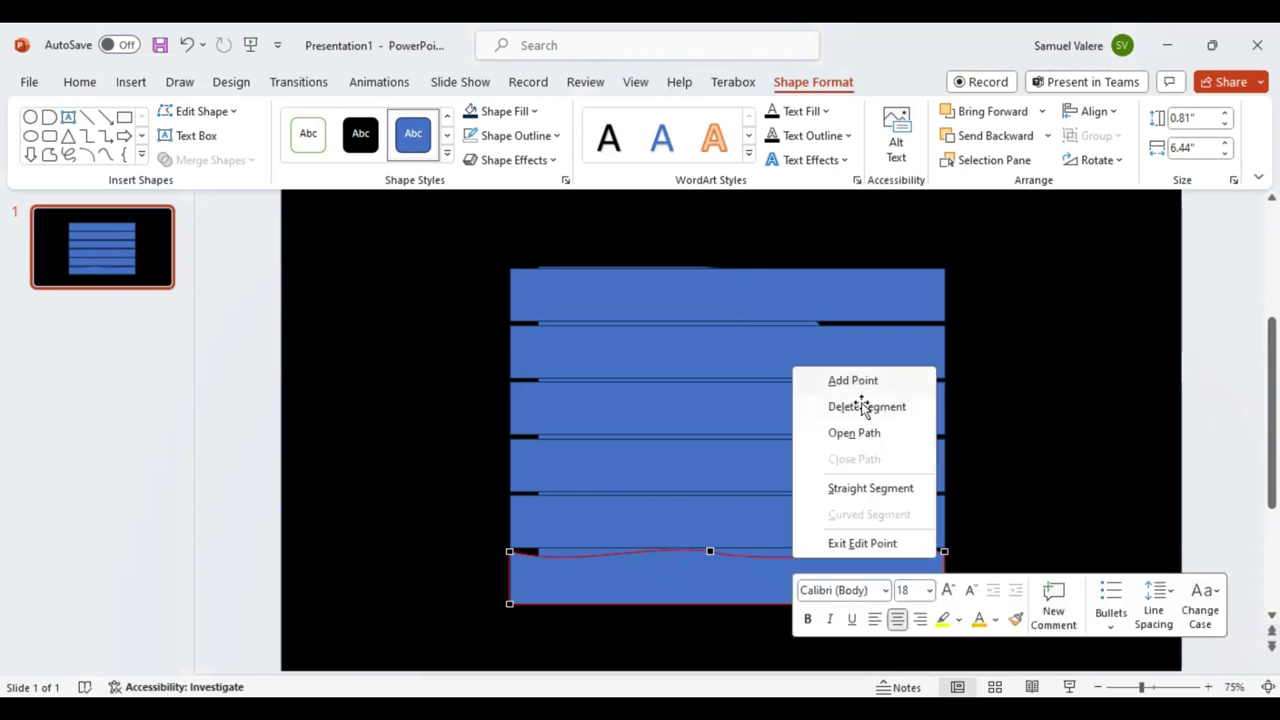
pyautogui.click(852, 380)
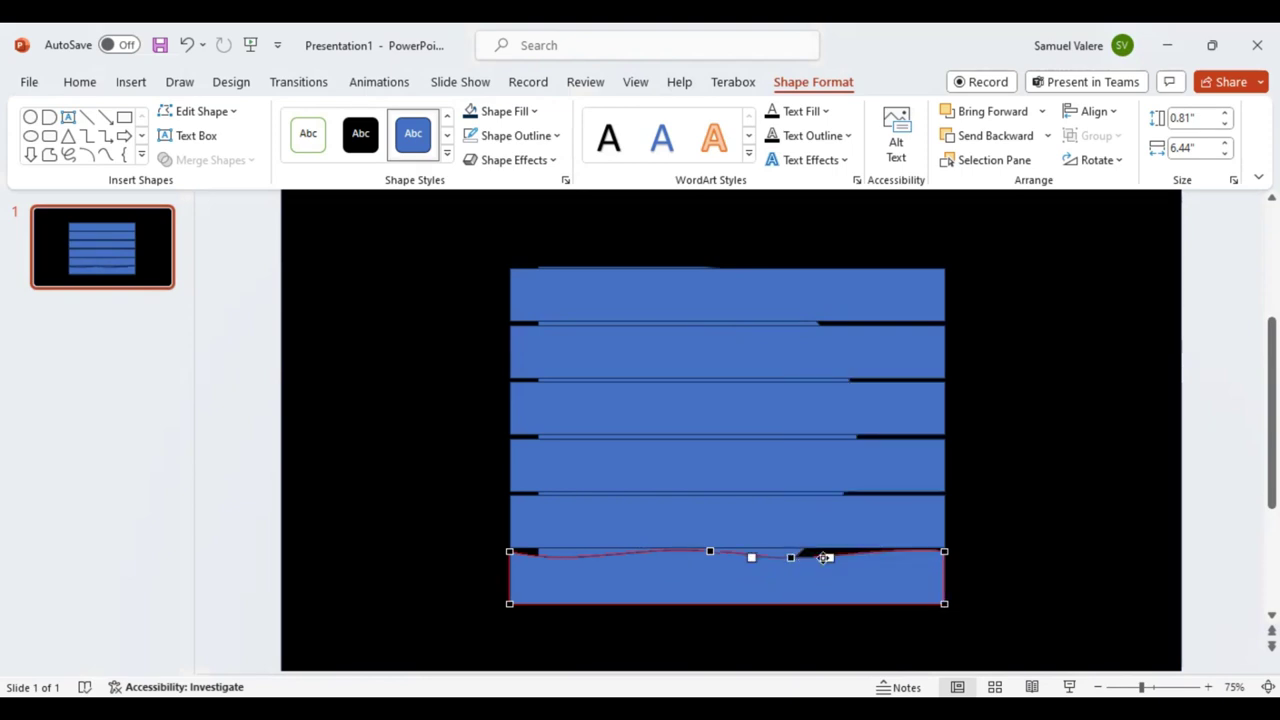
pyautogui.moveTo(790, 556); pyautogui.dragTo(751, 562)
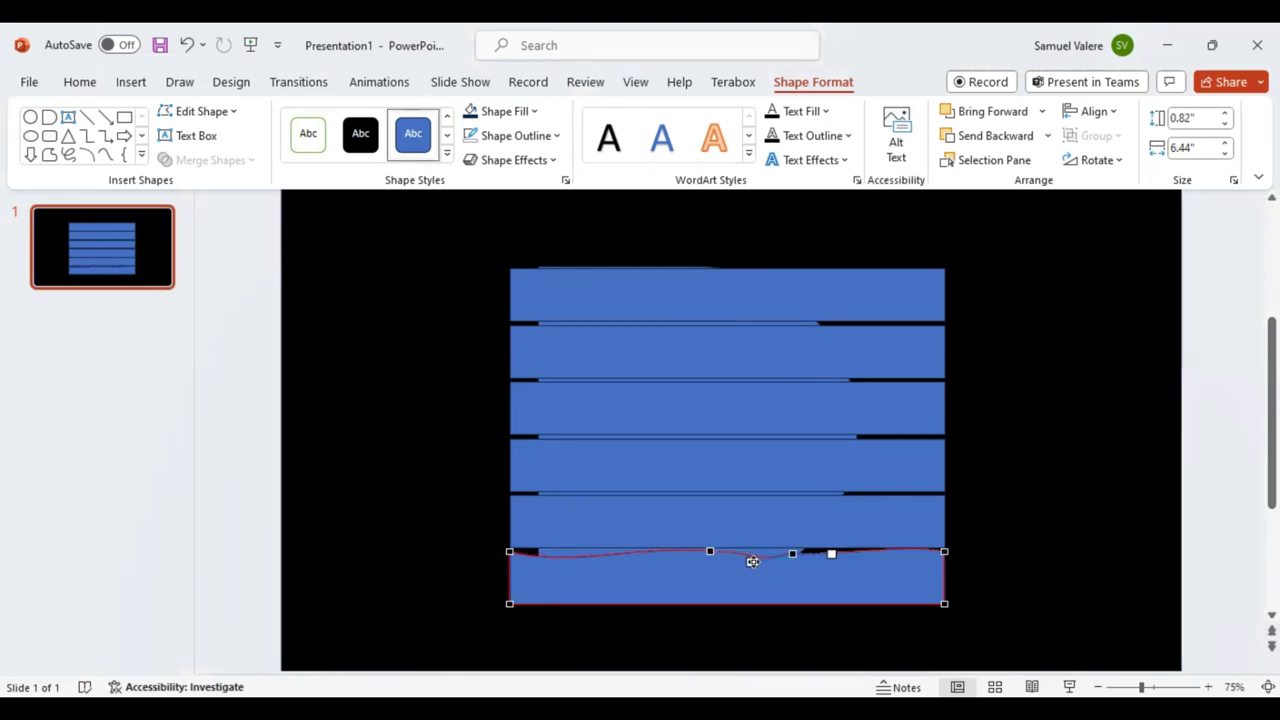
pyautogui.moveTo(831, 553); pyautogui.dragTo(826, 549)
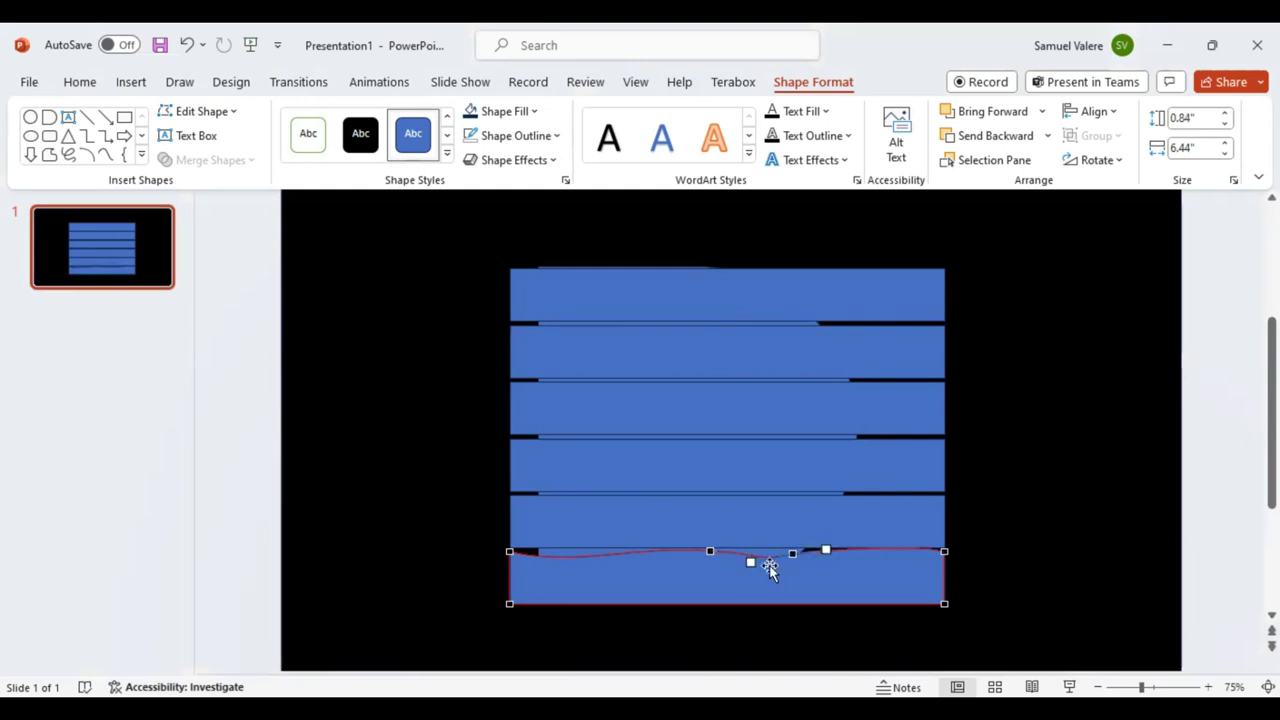
# - Fine-tune the top-edge points and handles, leaving the bottom strip 0.85" tall
pyautogui.click(711, 551)
pyautogui.moveTo(756, 553); pyautogui.dragTo(741, 557)
pyautogui.moveTo(741, 557); pyautogui.dragTo(742, 557)
pyautogui.click(791, 554)
pyautogui.moveTo(791, 553); pyautogui.dragTo(789, 553)
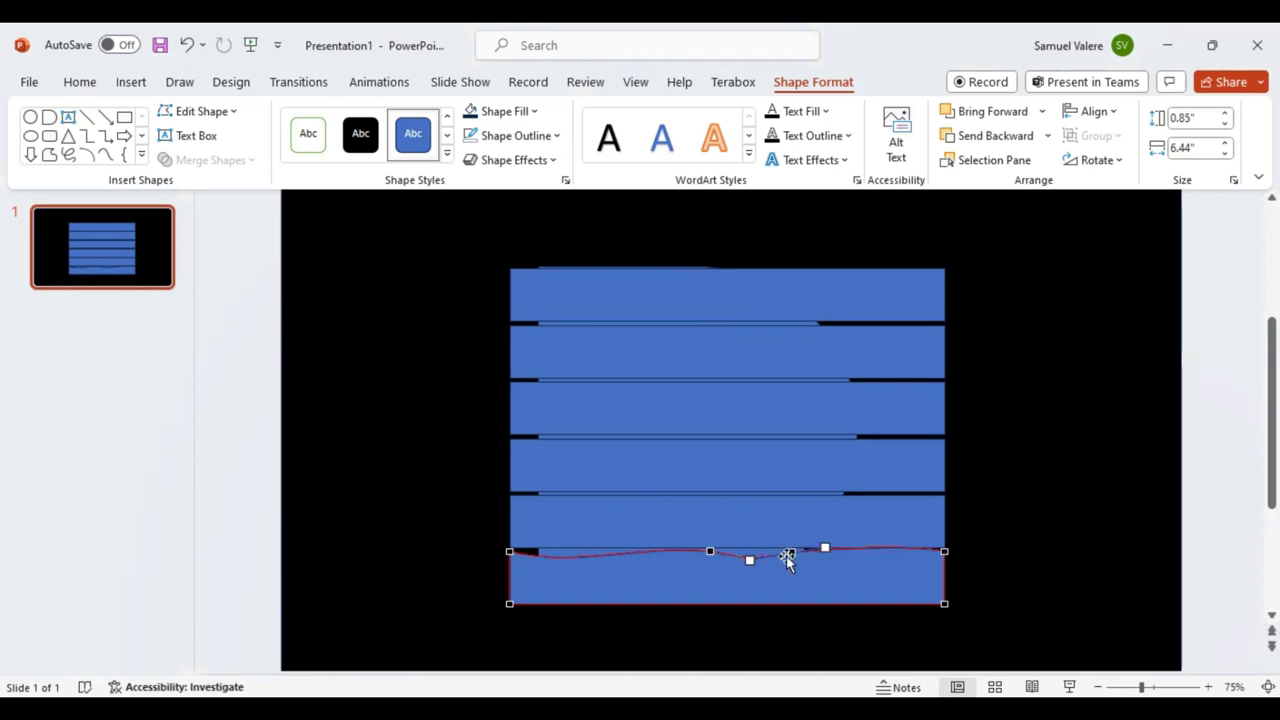
pyautogui.click(710, 552)
pyautogui.moveTo(643, 544); pyautogui.dragTo(653, 552)
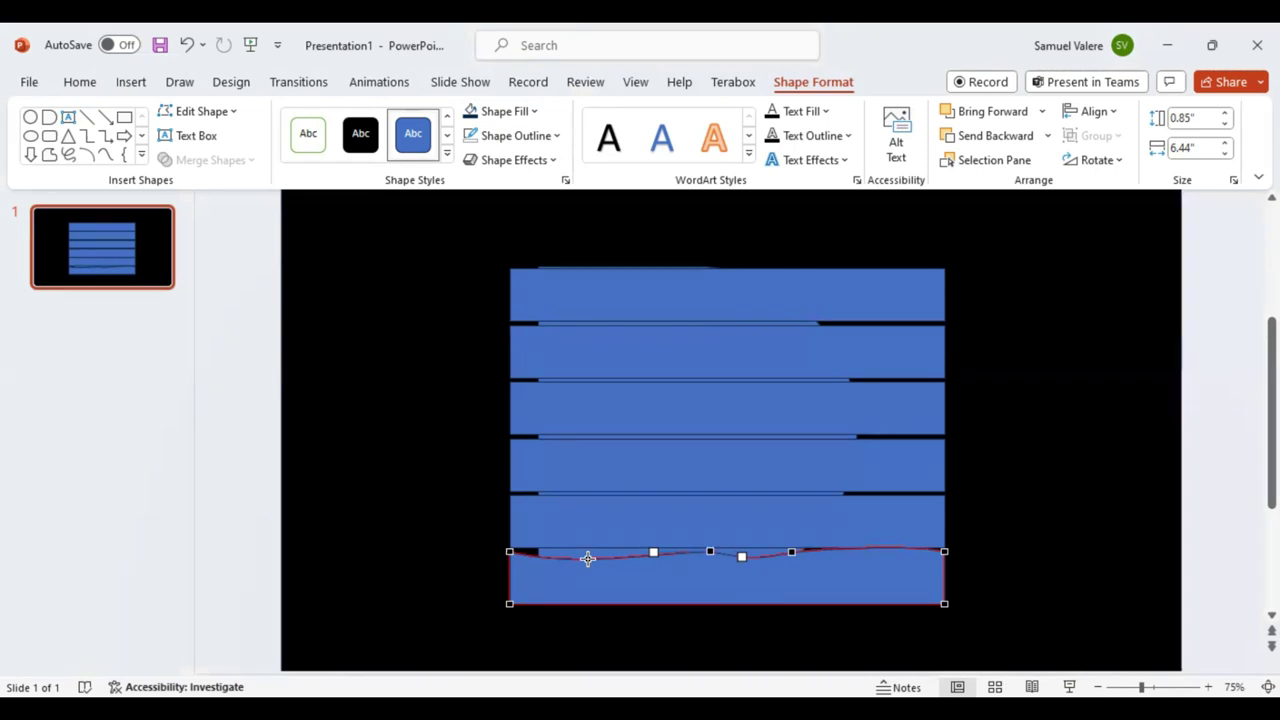
pyautogui.click(581, 560)
# - Insert a new point on the left of the top edge and pull it up into a small bump
pyautogui.rightClick(581, 560)
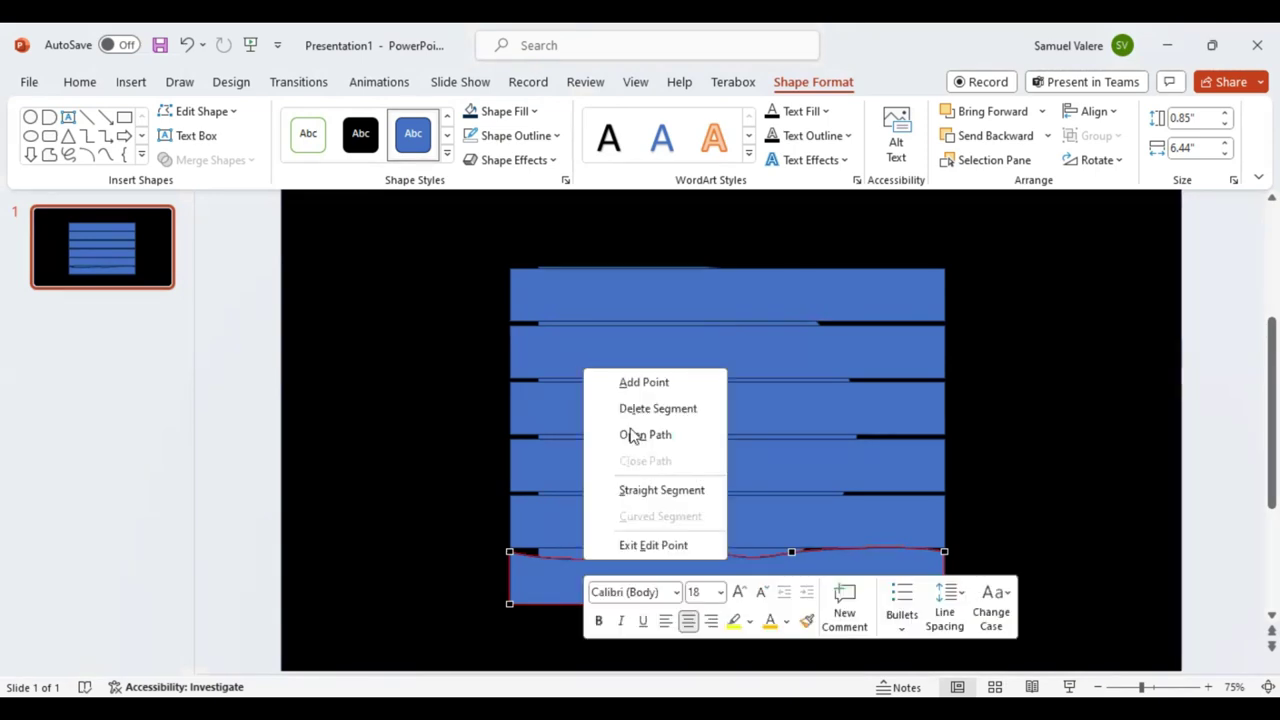
pyautogui.click(646, 432)
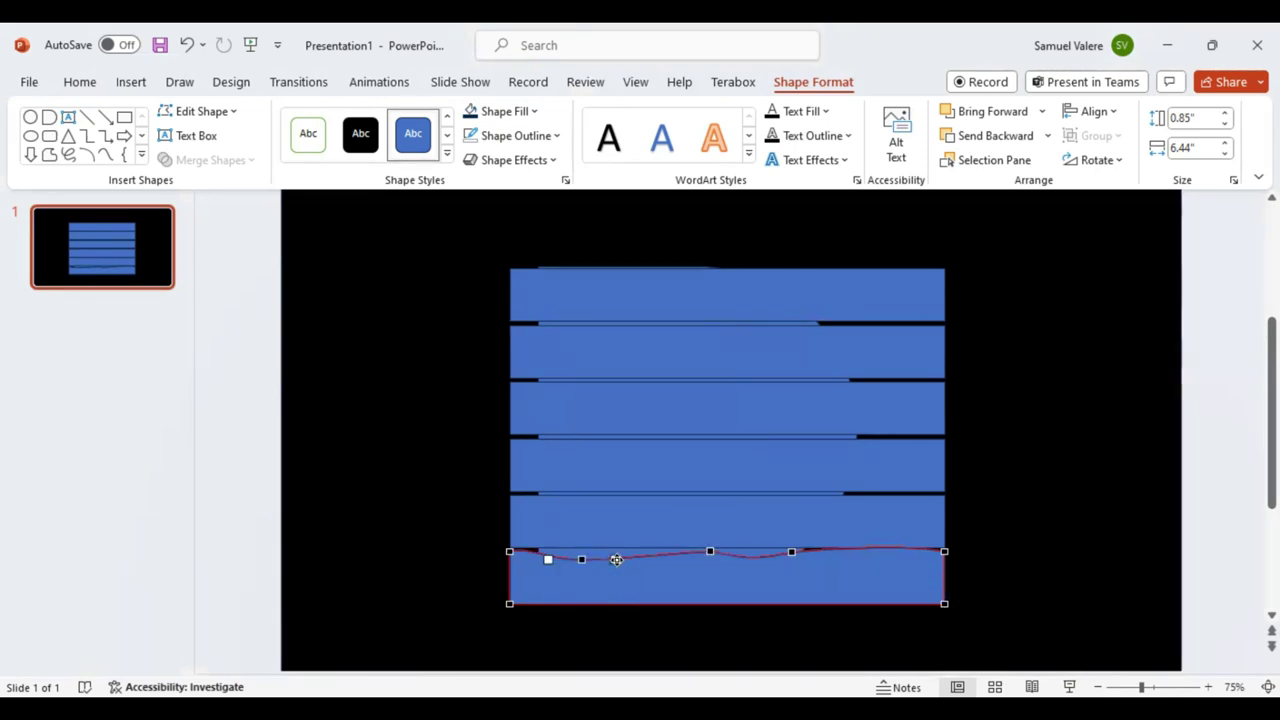
pyautogui.moveTo(616, 560); pyautogui.dragTo(613, 552)
pyautogui.click(709, 551)
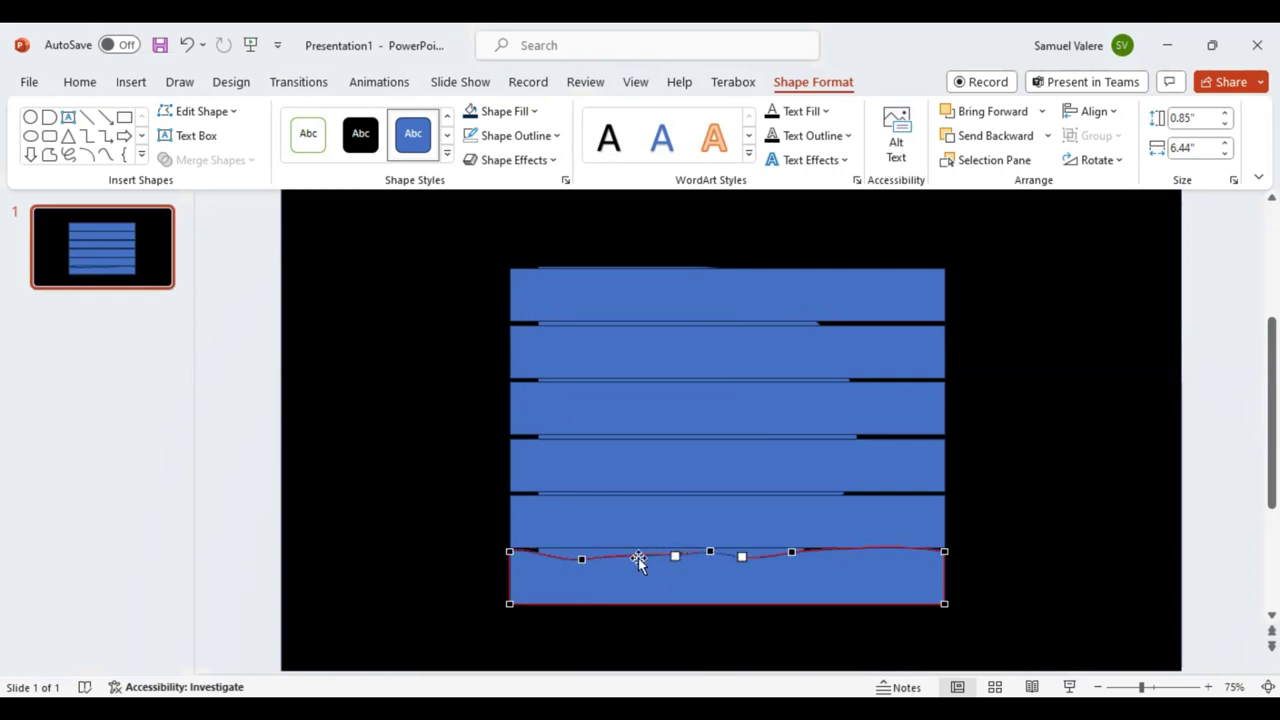
pyautogui.click(582, 559)
pyautogui.moveTo(616, 553); pyautogui.dragTo(630, 546)
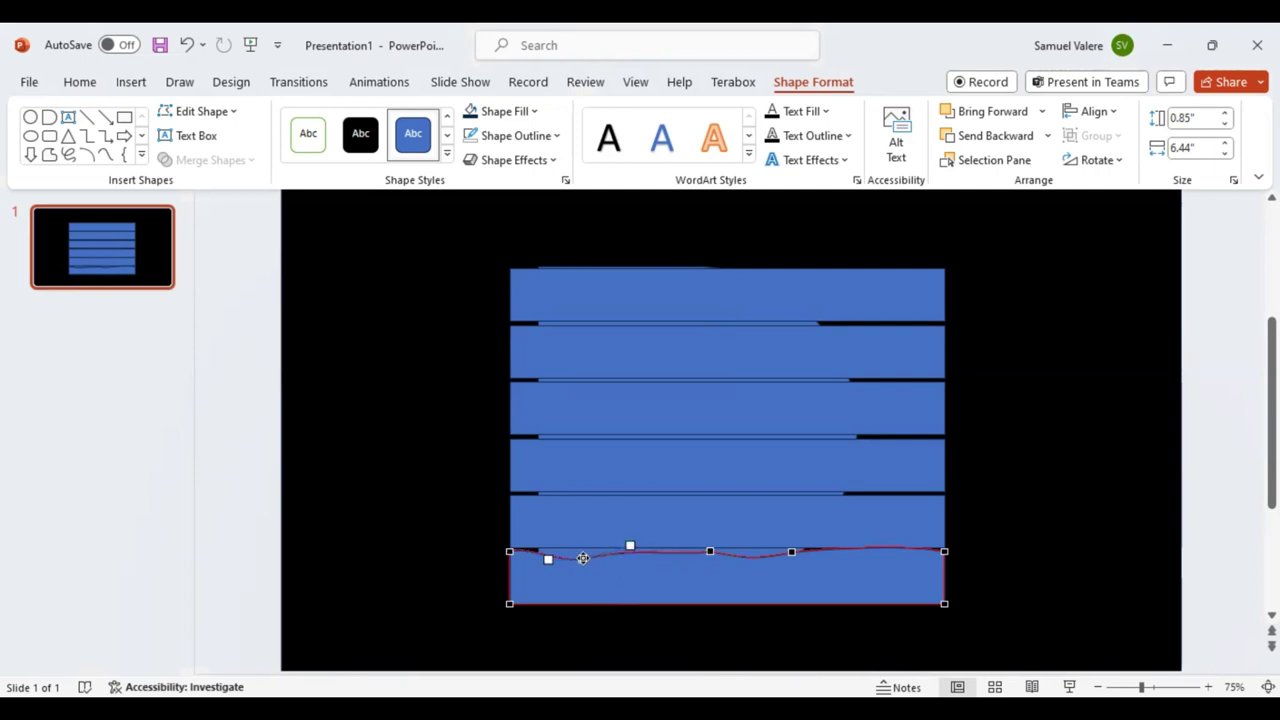
pyautogui.click(660, 553)
# - Add another top-edge point and reshape neighbouring points into a rippling multi-crest wave
pyautogui.rightClick(662, 553)
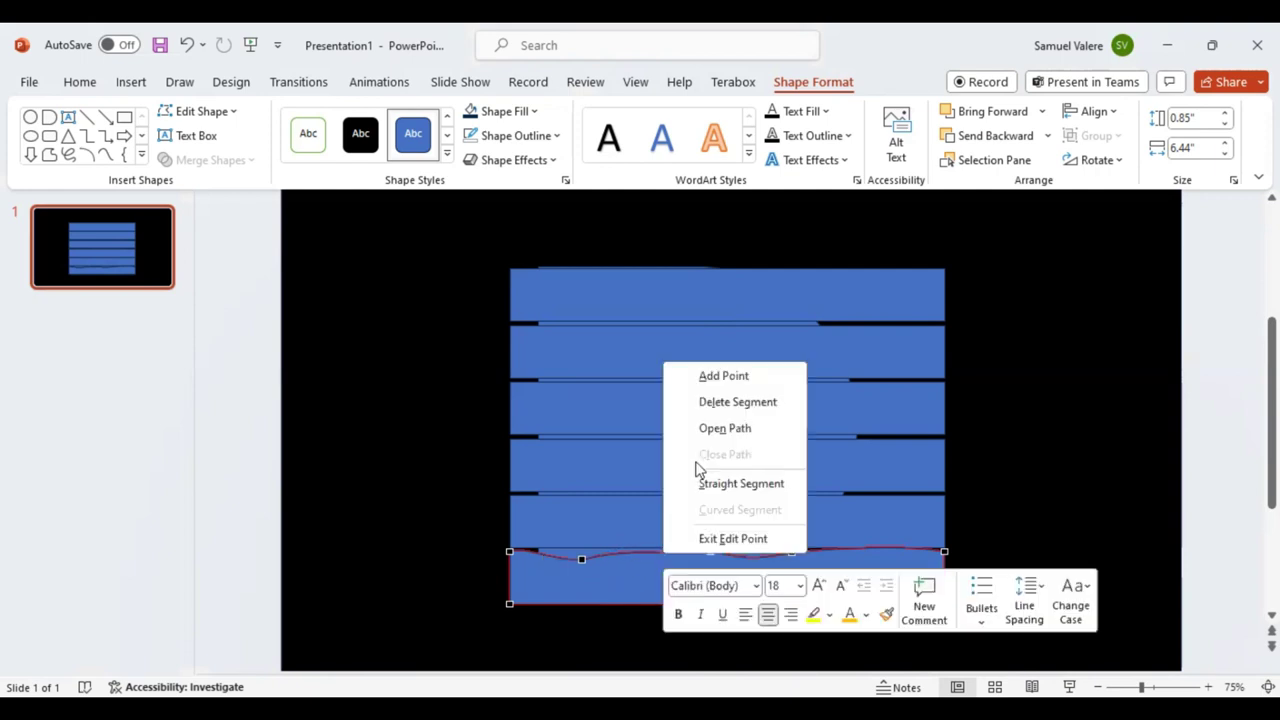
pyautogui.click(661, 552)
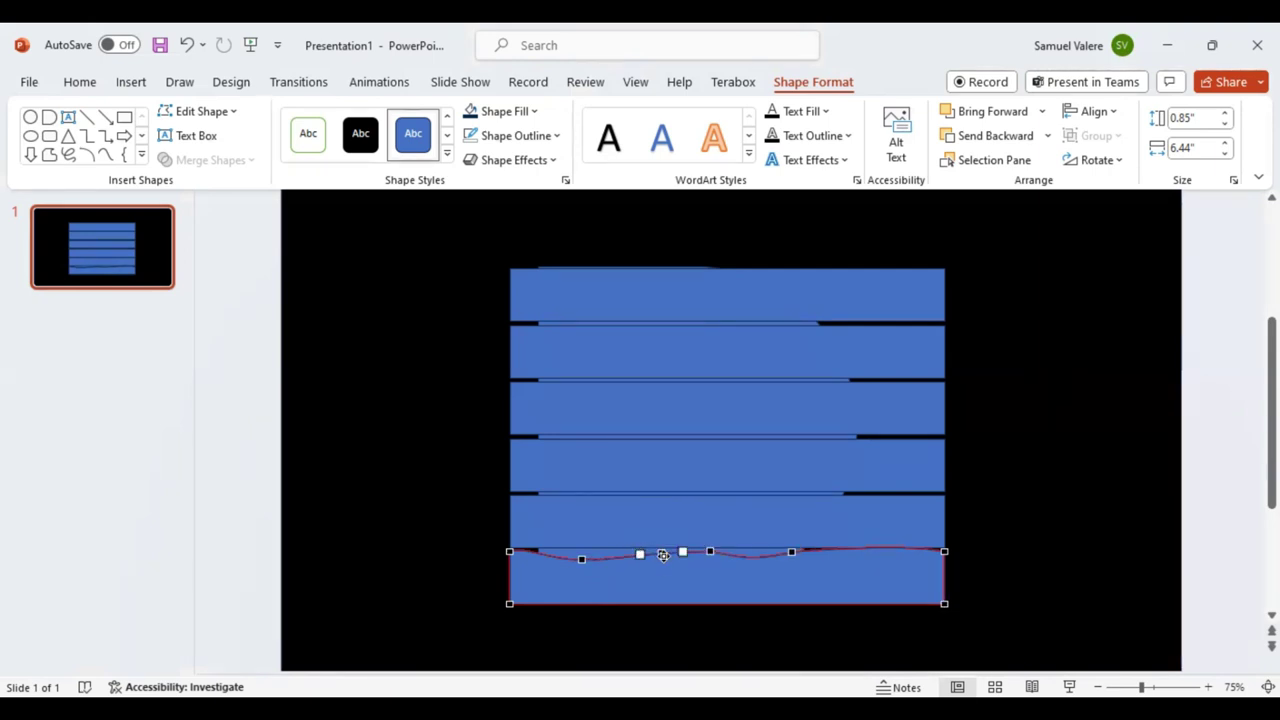
pyautogui.moveTo(658, 553); pyautogui.dragTo(636, 553)
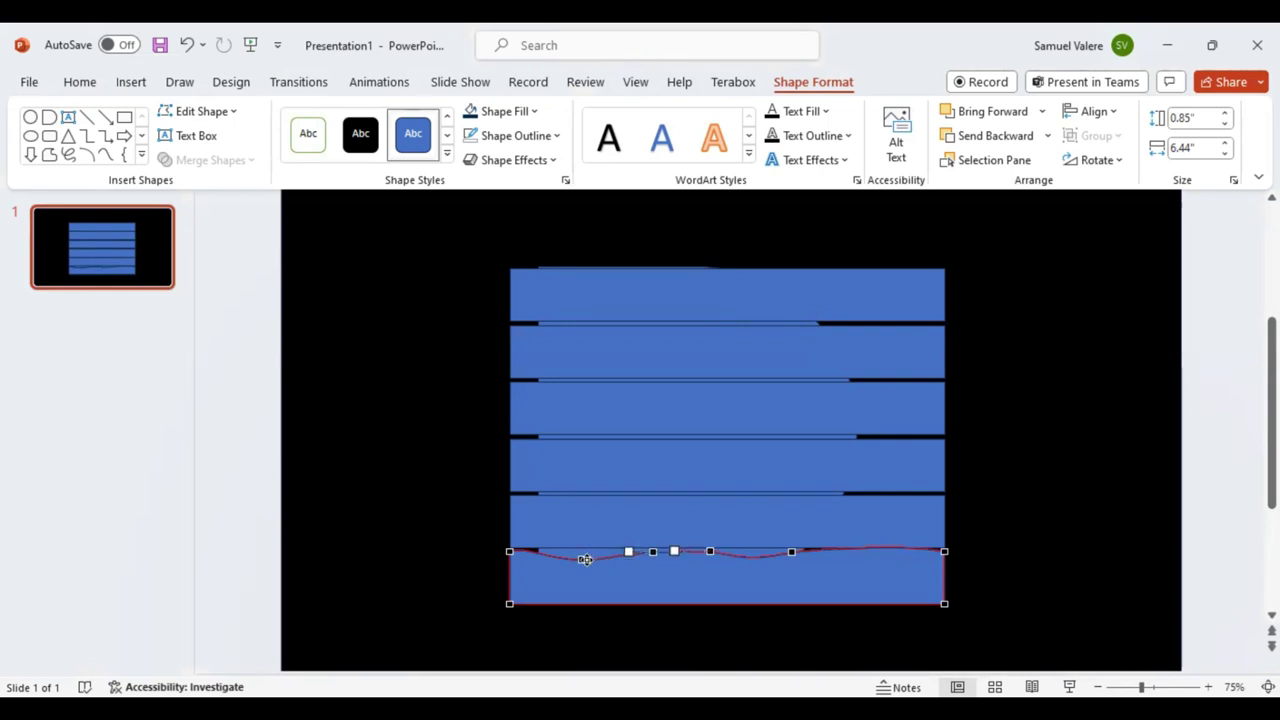
pyautogui.click(582, 559)
pyautogui.moveTo(582, 556); pyautogui.dragTo(582, 553)
pyautogui.moveTo(605, 557); pyautogui.dragTo(607, 563)
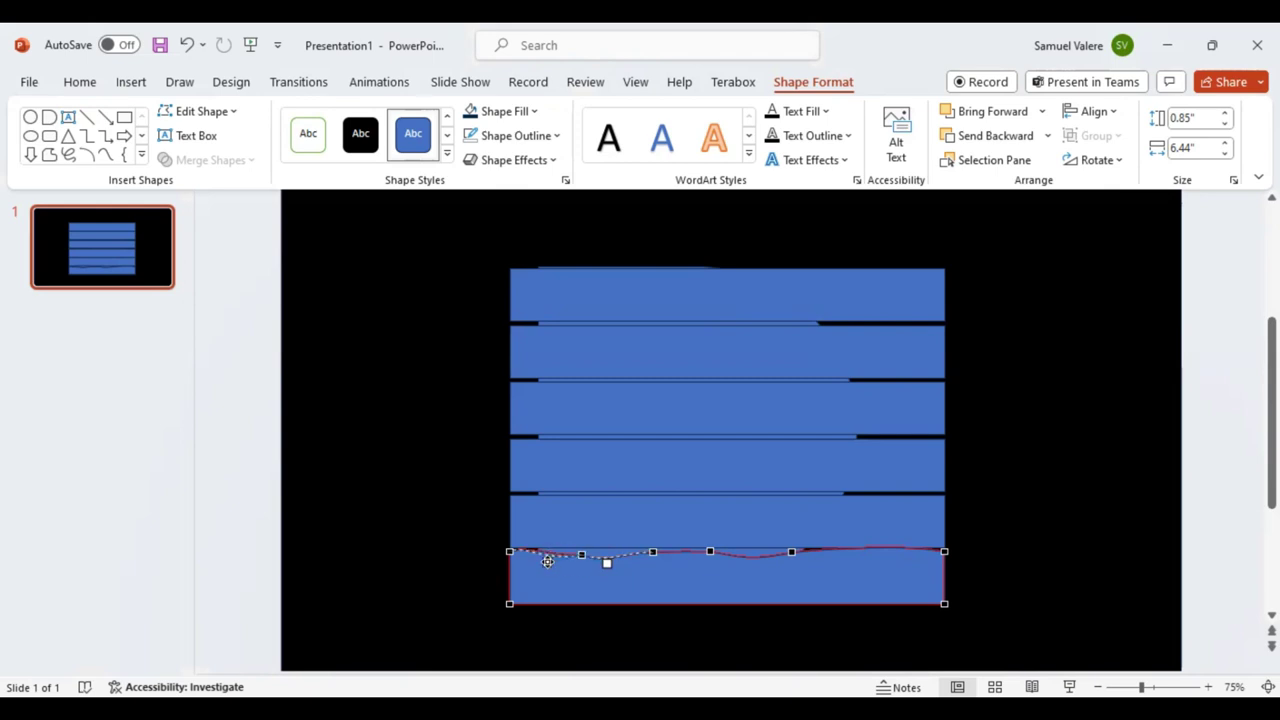
pyautogui.click(652, 552)
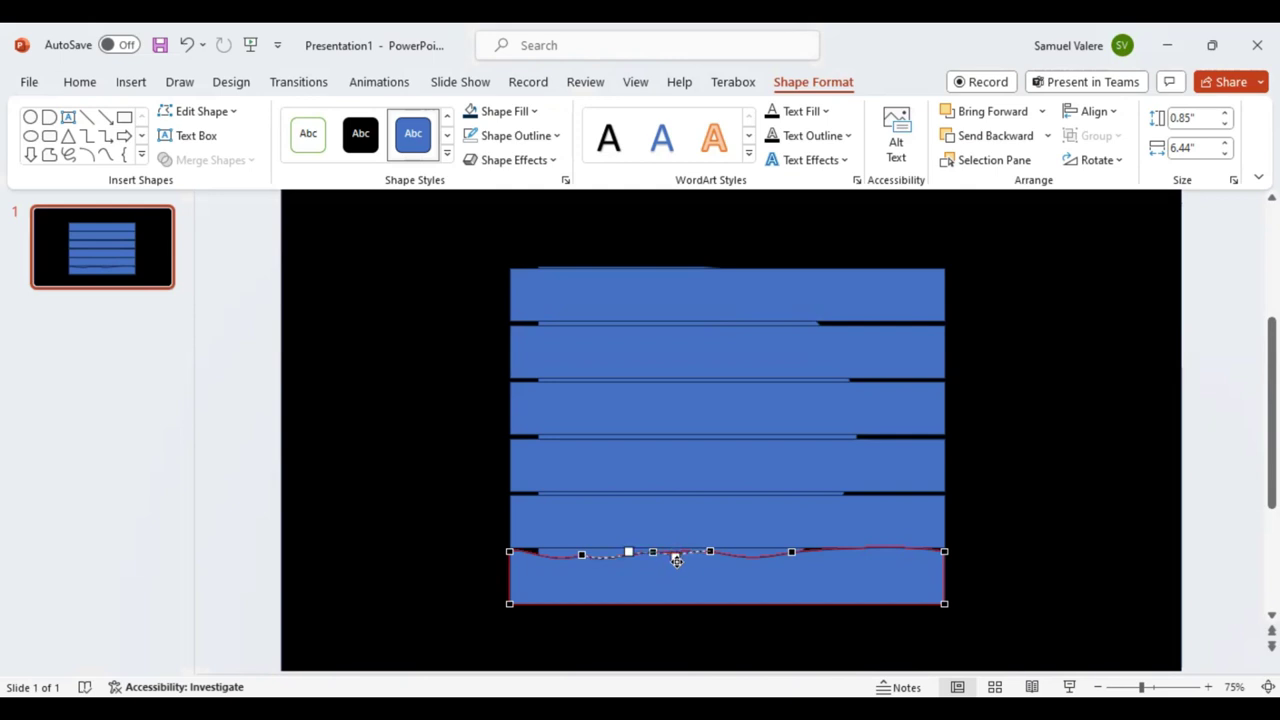
pyautogui.moveTo(676, 564); pyautogui.dragTo(717, 552)
pyautogui.click(711, 552)
pyautogui.click(577, 603)
pyautogui.rightClick(577, 603)
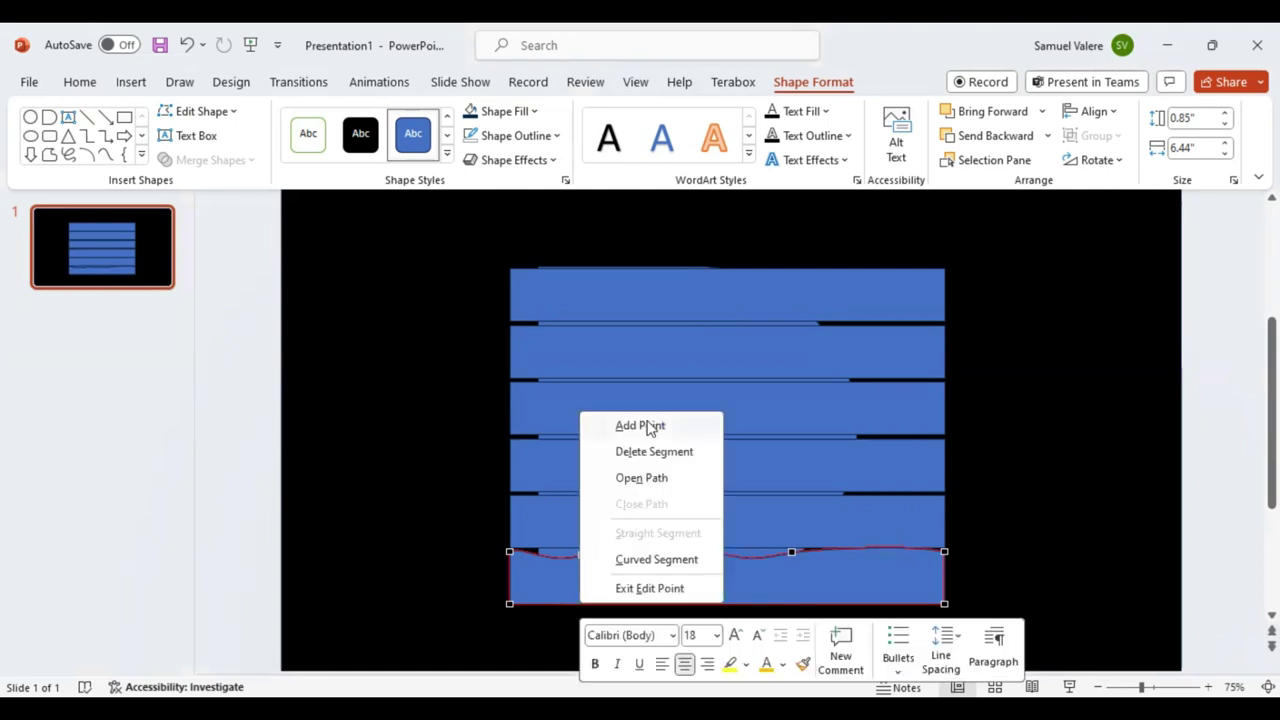
# - Add two points to the bottom strip's lower edge and curve its left half into a wave
pyautogui.click(633, 428)
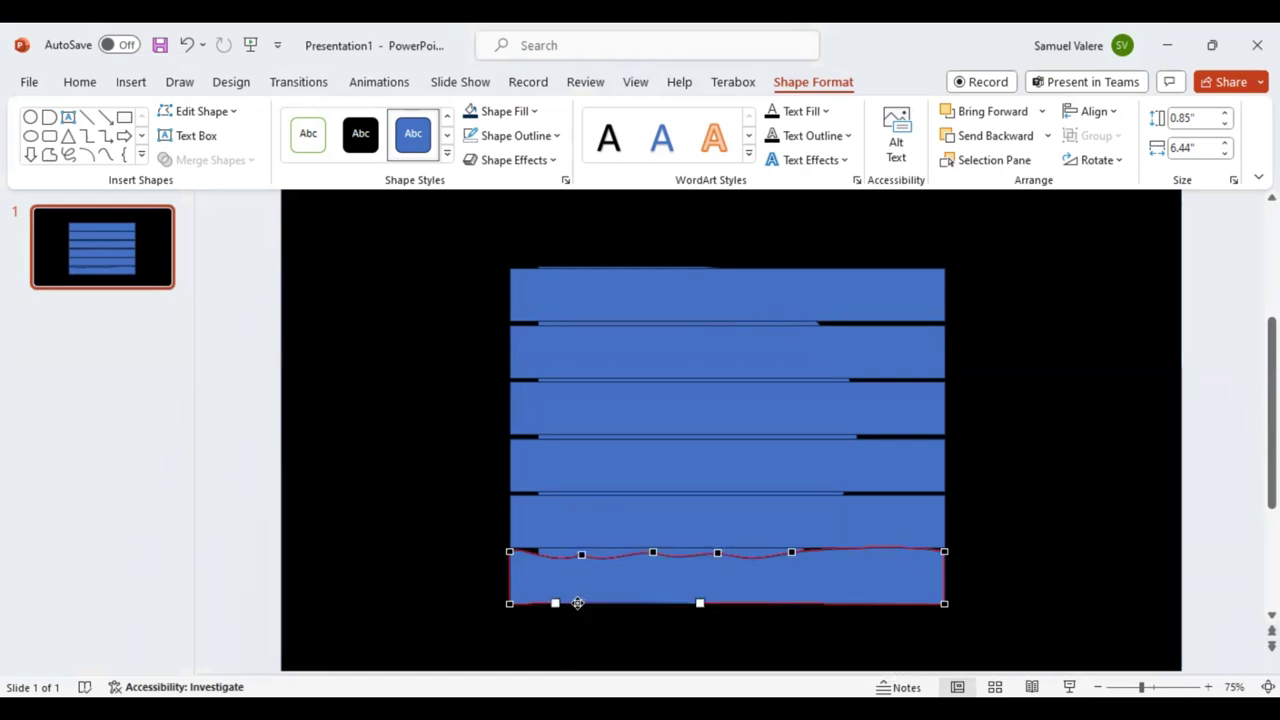
pyautogui.moveTo(577, 603); pyautogui.dragTo(579, 594)
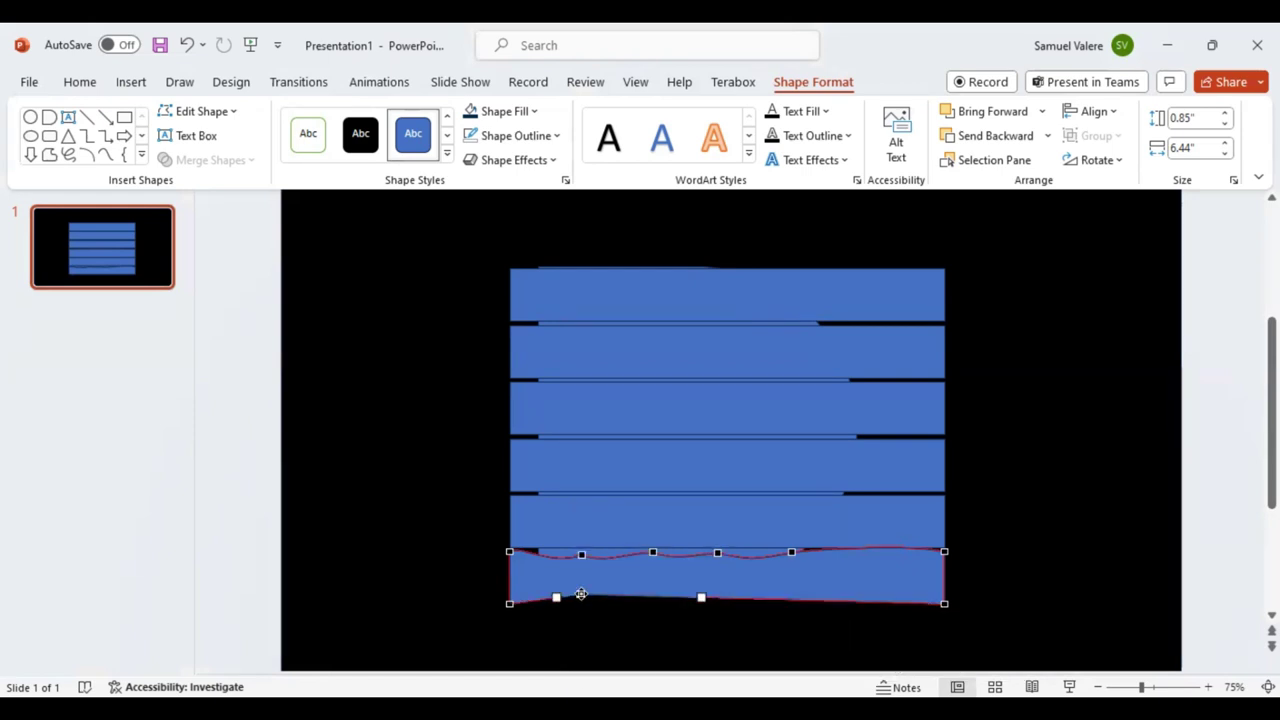
pyautogui.click(657, 597)
pyautogui.rightClick(710, 500)
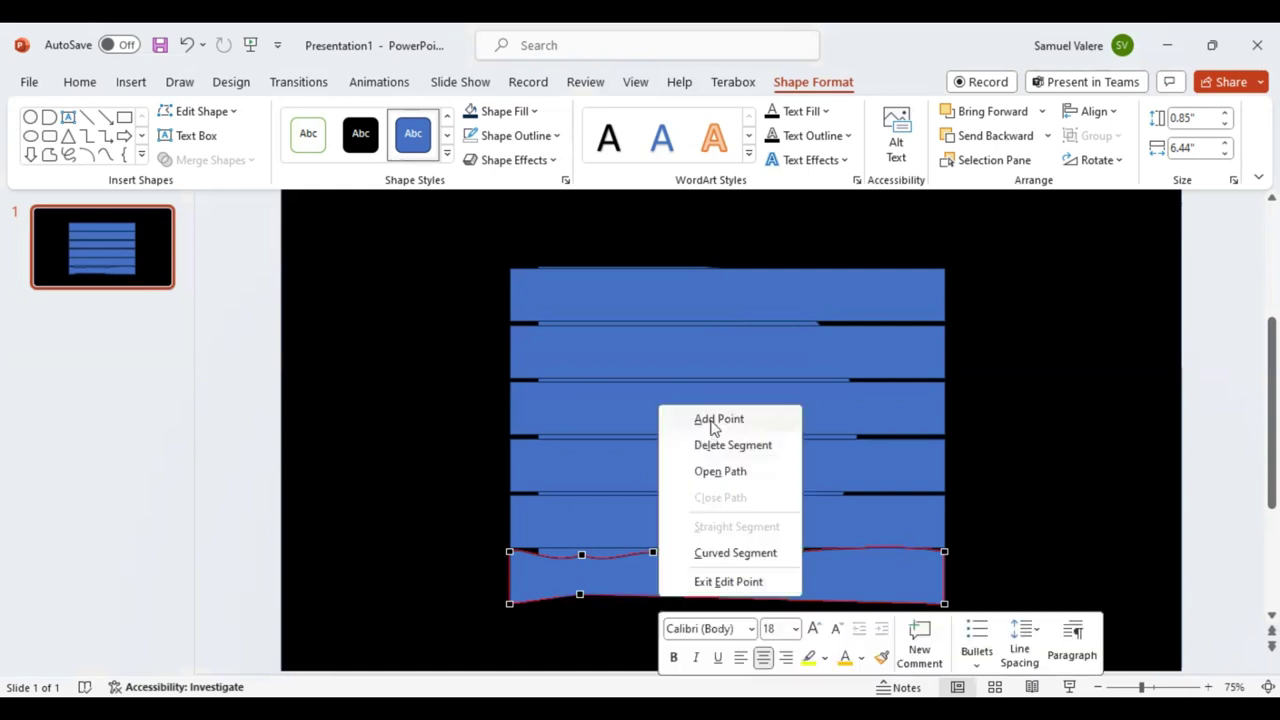
pyautogui.click(710, 418)
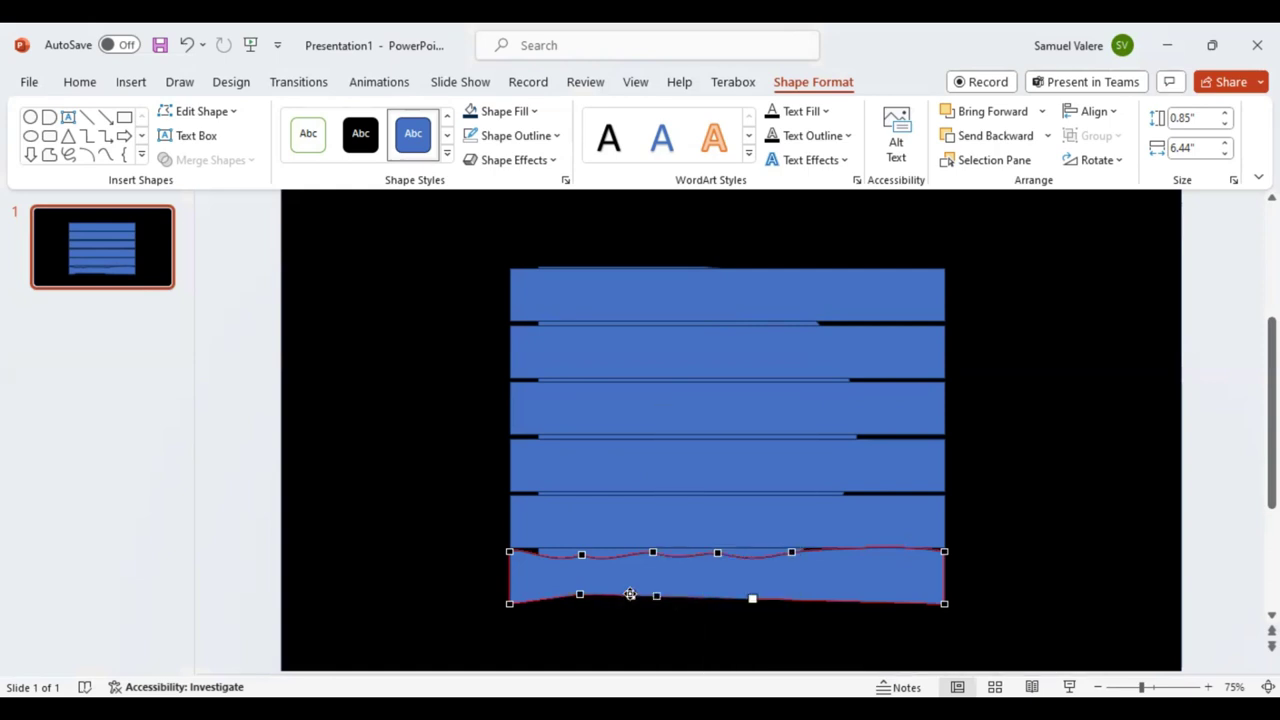
pyautogui.moveTo(634, 585); pyautogui.dragTo(634, 587)
pyautogui.click(510, 603)
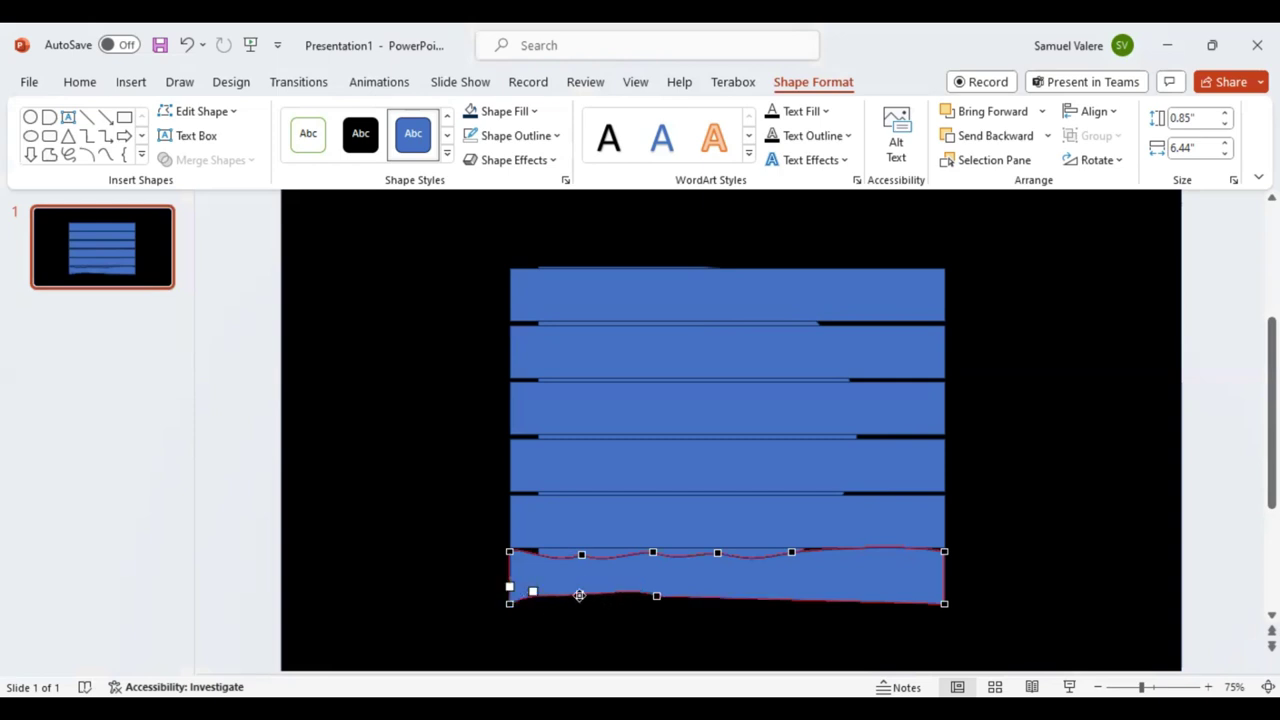
pyautogui.click(579, 594)
pyautogui.moveTo(556, 597); pyautogui.dragTo(555, 606)
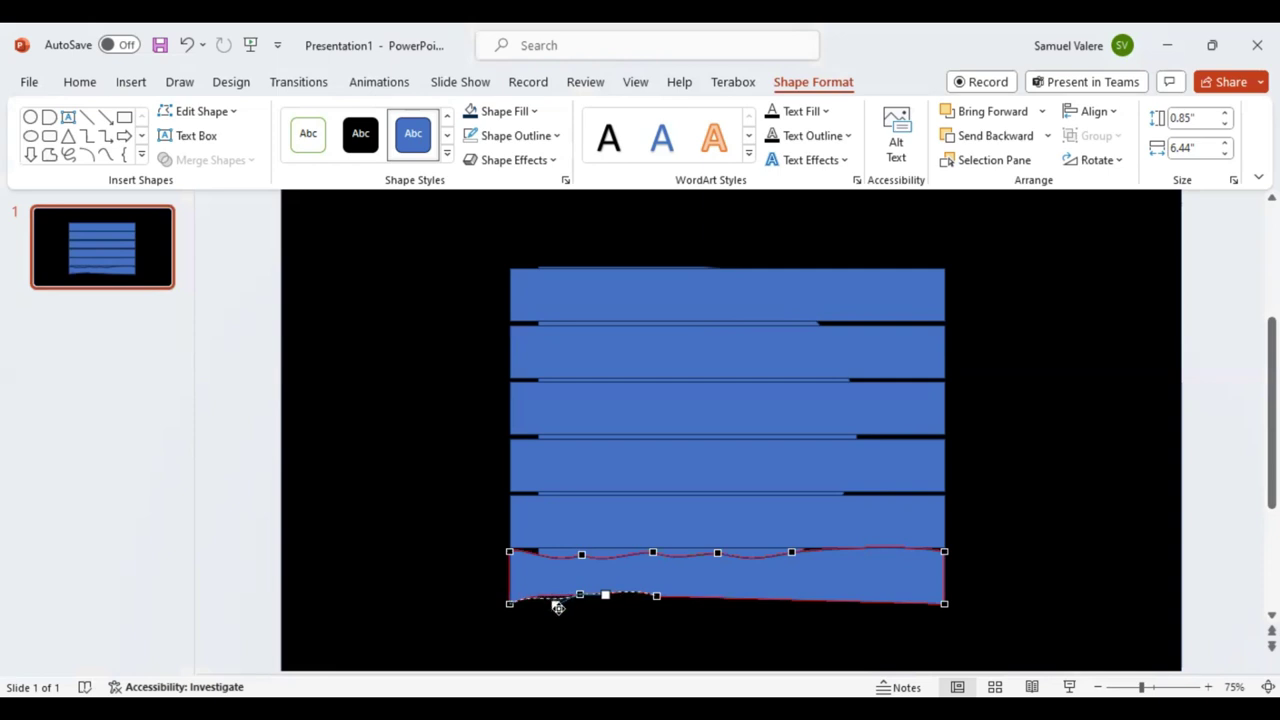
pyautogui.click(657, 597)
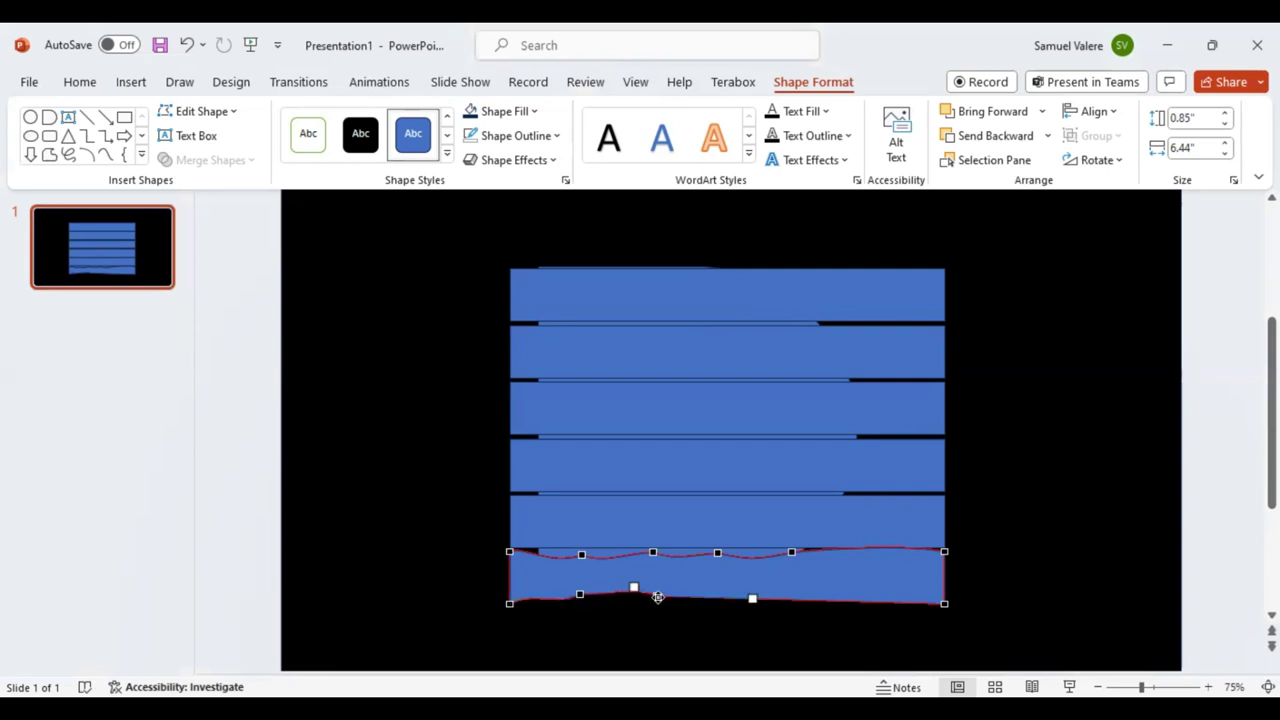
pyautogui.moveTo(749, 599); pyautogui.dragTo(700, 584)
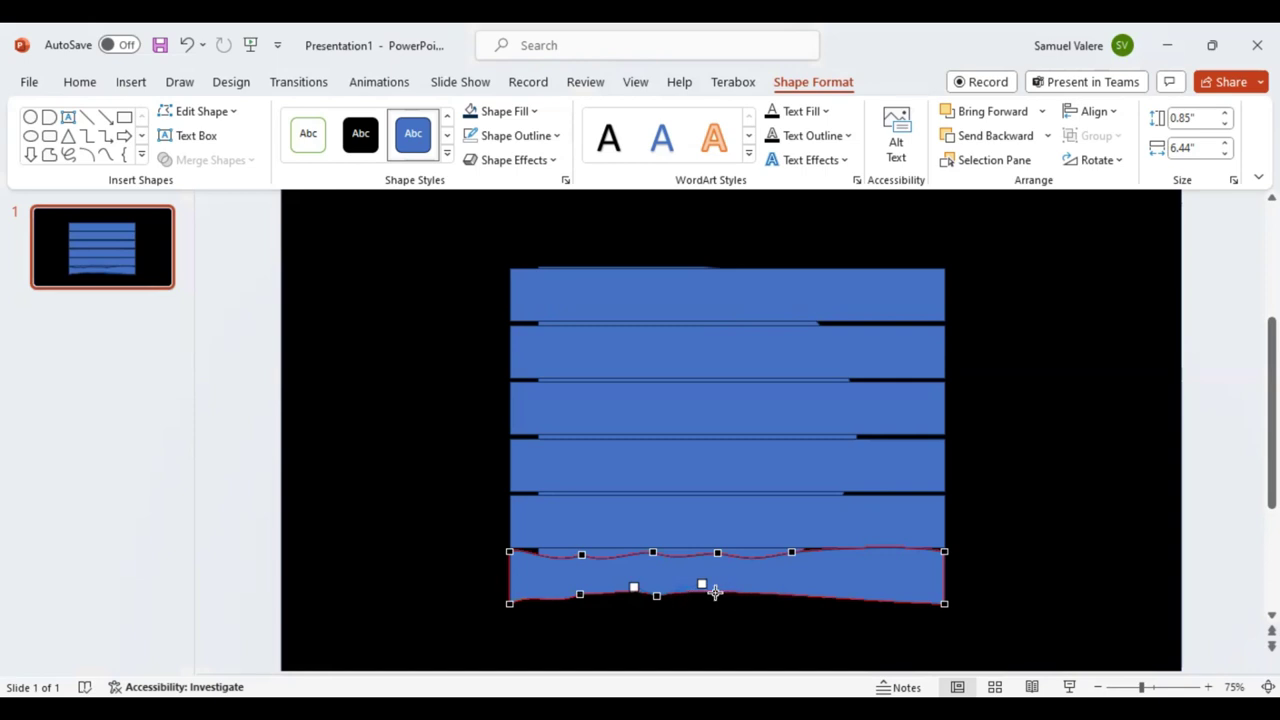
pyautogui.click(716, 590)
# - Add a point further right on the lower edge and extend the wave toward the right end
pyautogui.rightClick(720, 598)
pyautogui.click(779, 414)
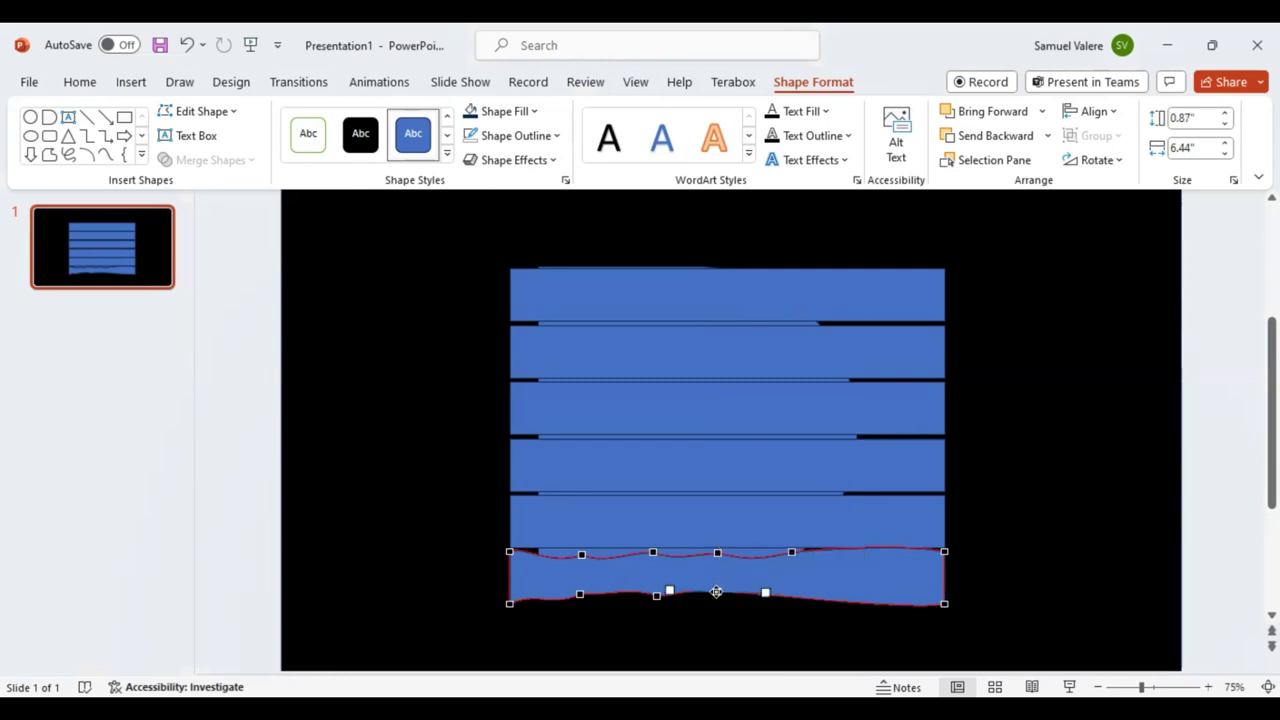
pyautogui.moveTo(716, 594)
pyautogui.mouseDown()
pyautogui.moveTo(687, 594)
pyautogui.moveTo(752, 591)
pyautogui.mouseUp()
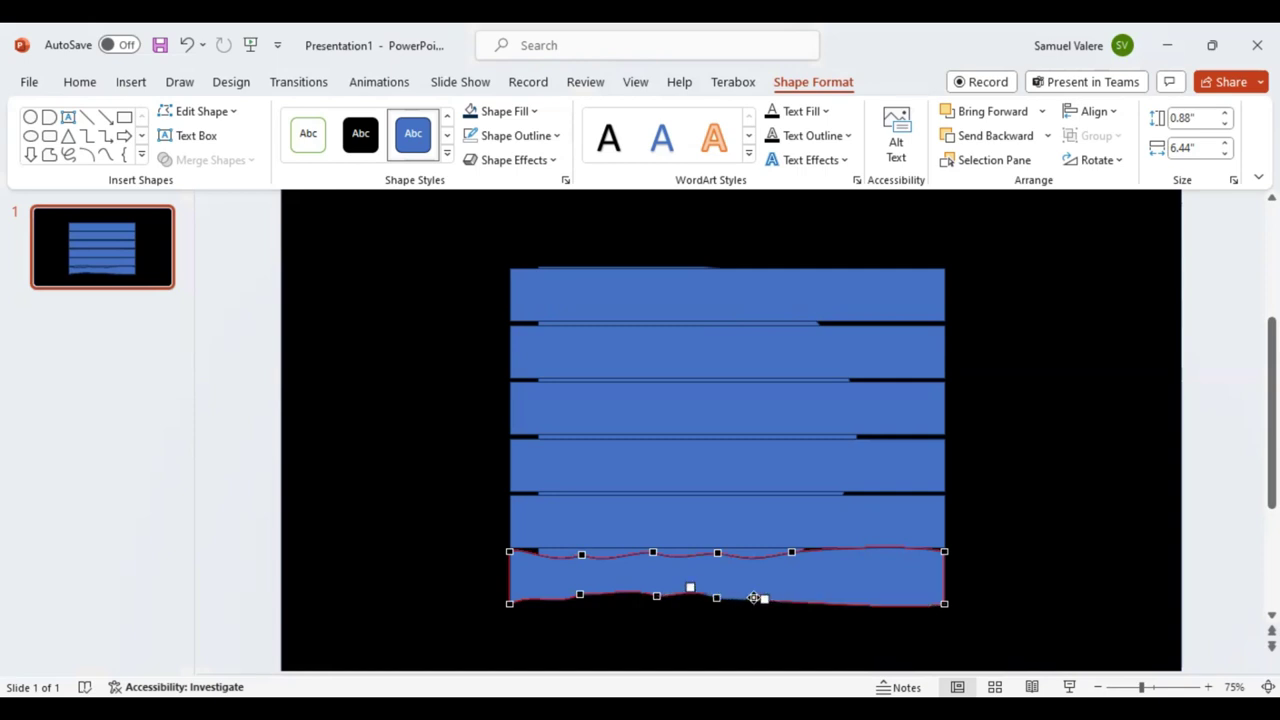
pyautogui.moveTo(752, 591); pyautogui.dragTo(753, 586)
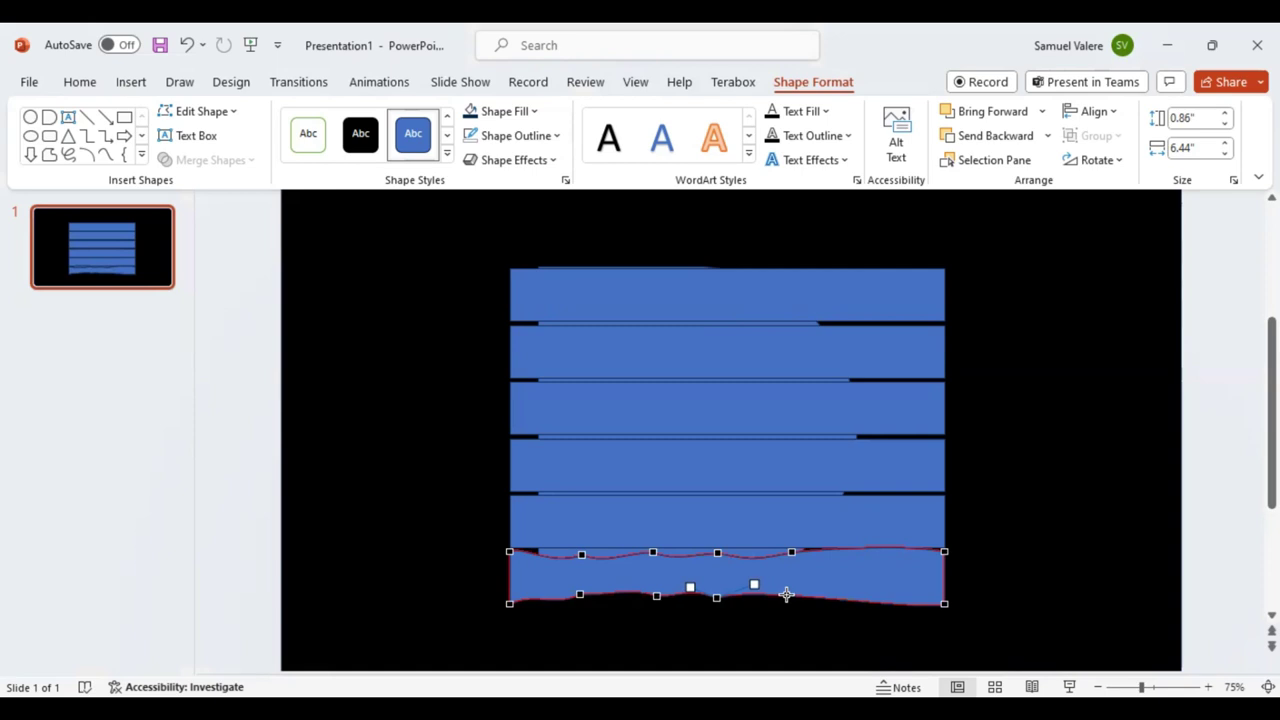
pyautogui.rightClick(783, 594)
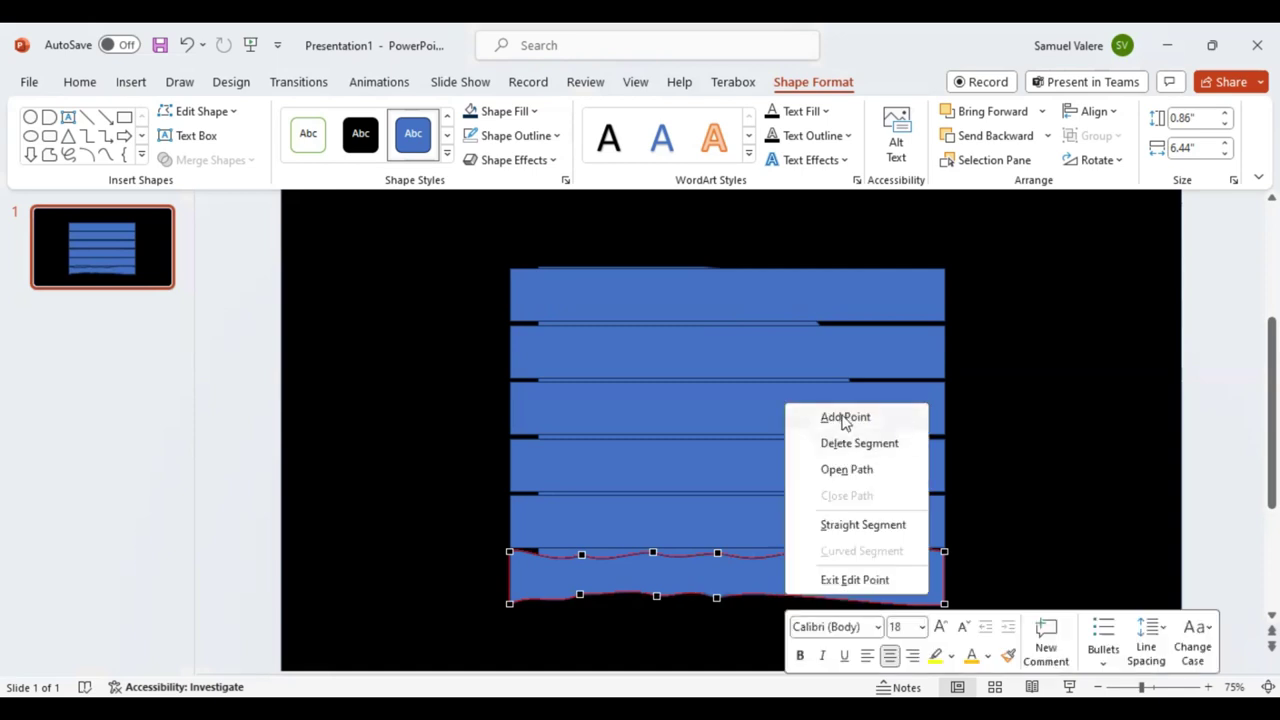
# - Add a point near the right end of the lower edge and bend the curve there
pyautogui.click(845, 417)
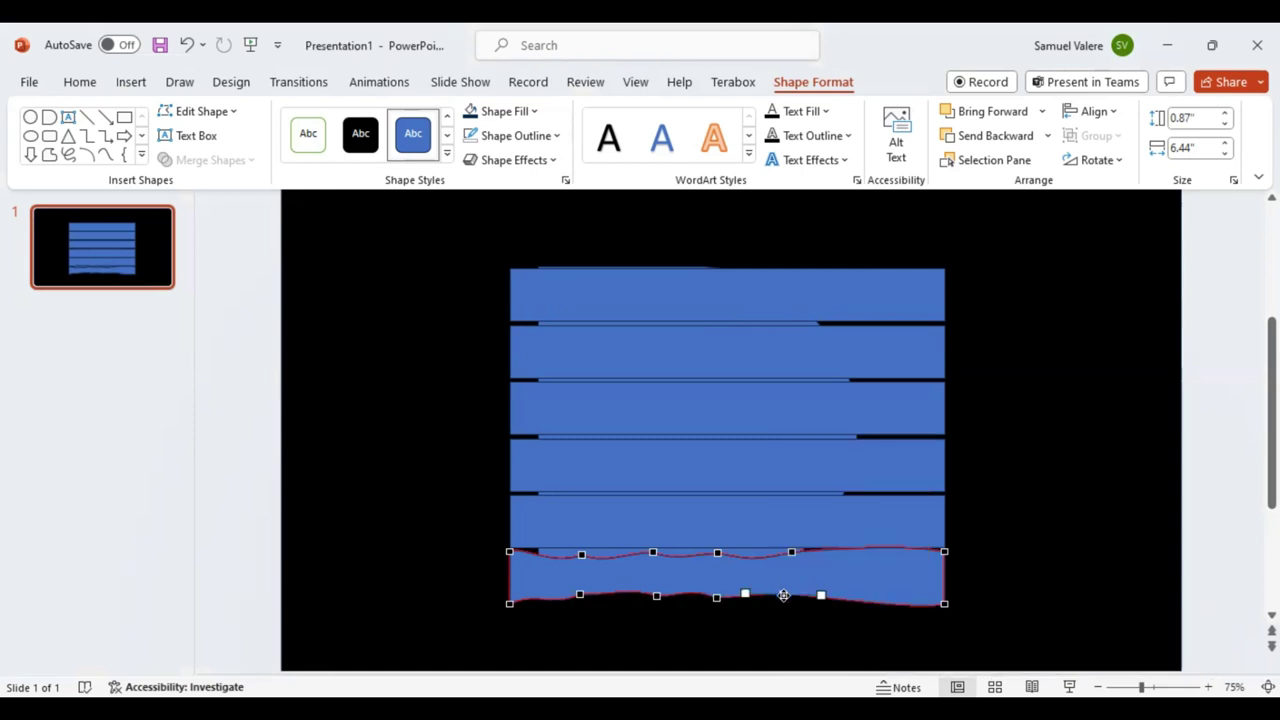
pyautogui.moveTo(783, 595)
pyautogui.mouseDown()
pyautogui.moveTo(746, 597)
pyautogui.moveTo(808, 580)
pyautogui.mouseUp()
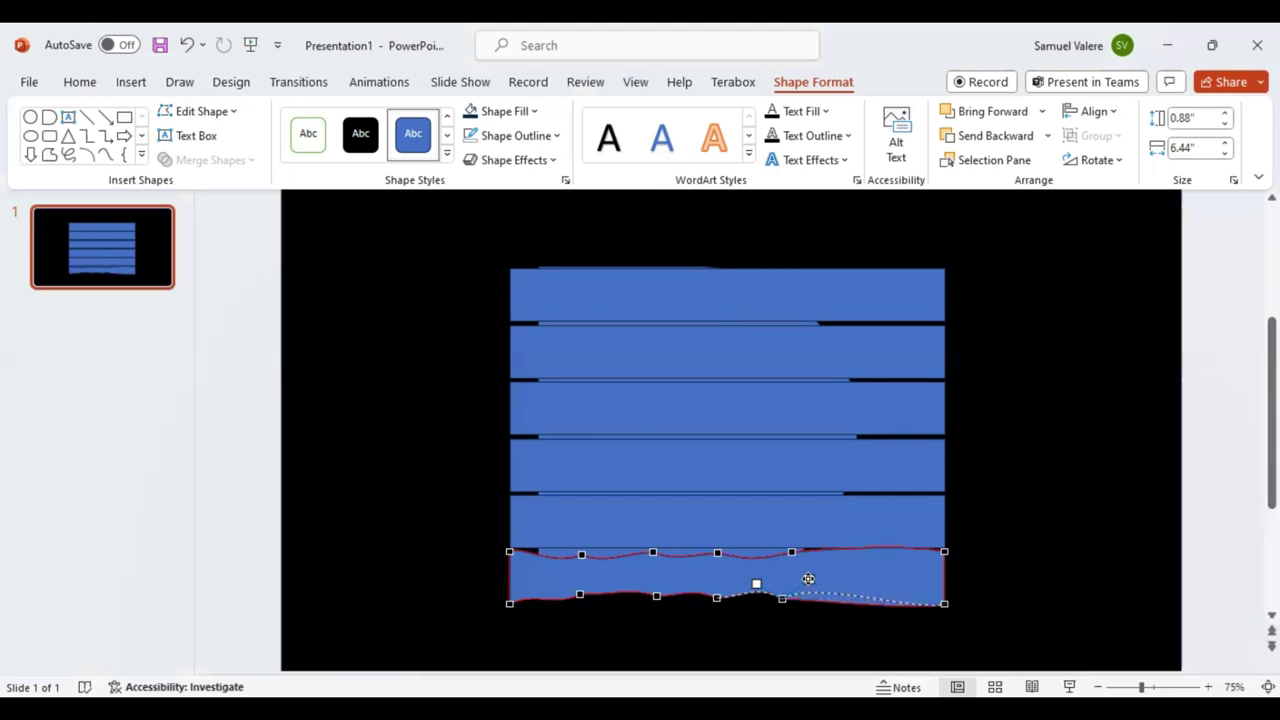
pyautogui.moveTo(808, 579); pyautogui.dragTo(808, 580)
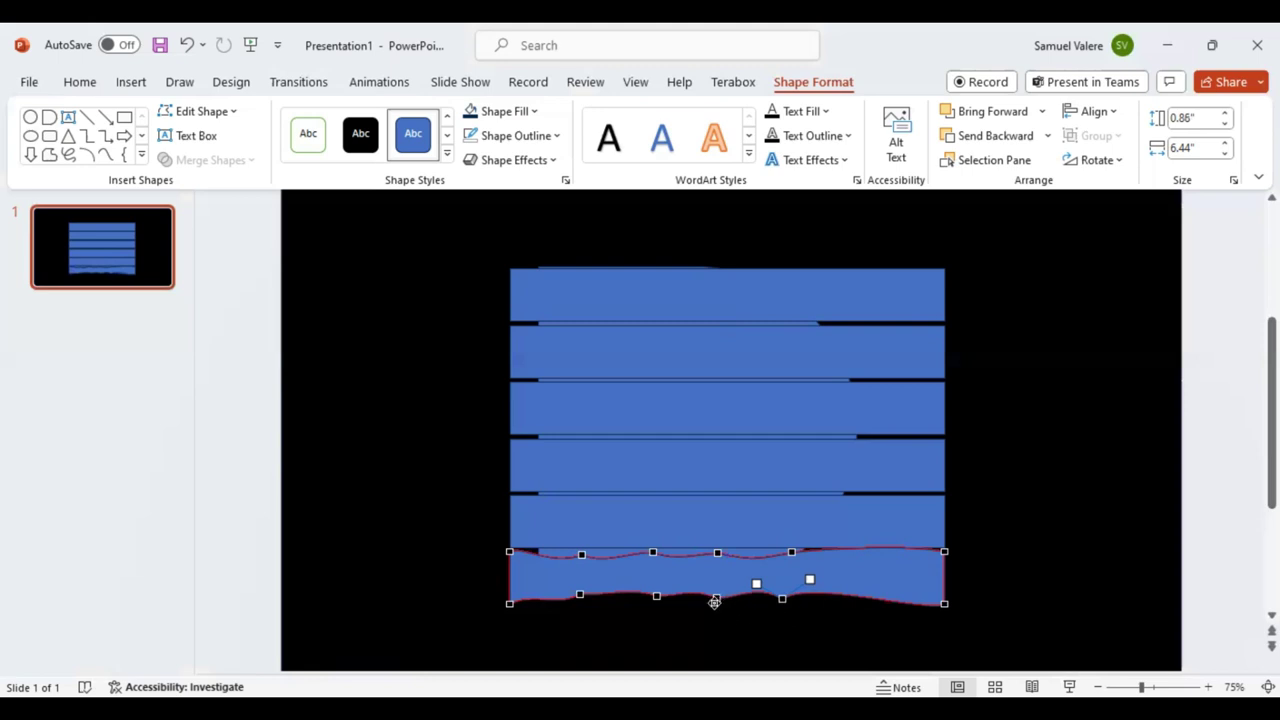
pyautogui.click(655, 597)
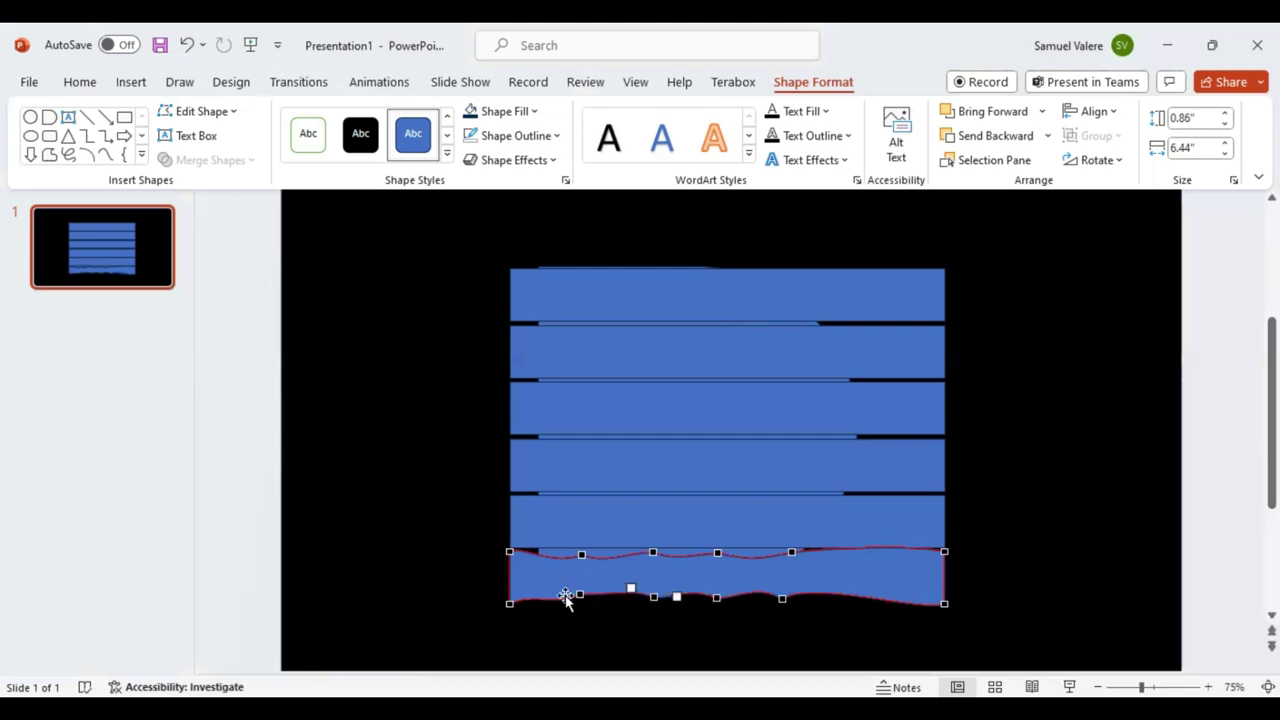
pyautogui.click(785, 597)
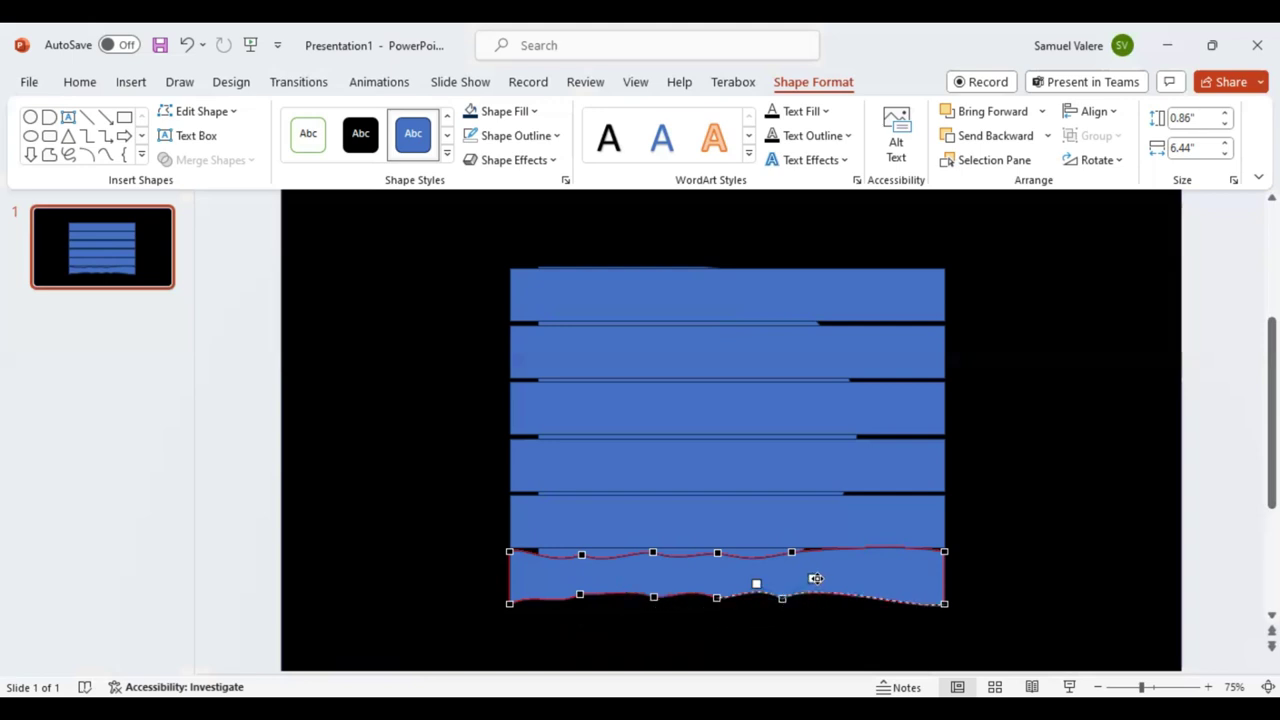
pyautogui.moveTo(810, 579); pyautogui.dragTo(822, 583)
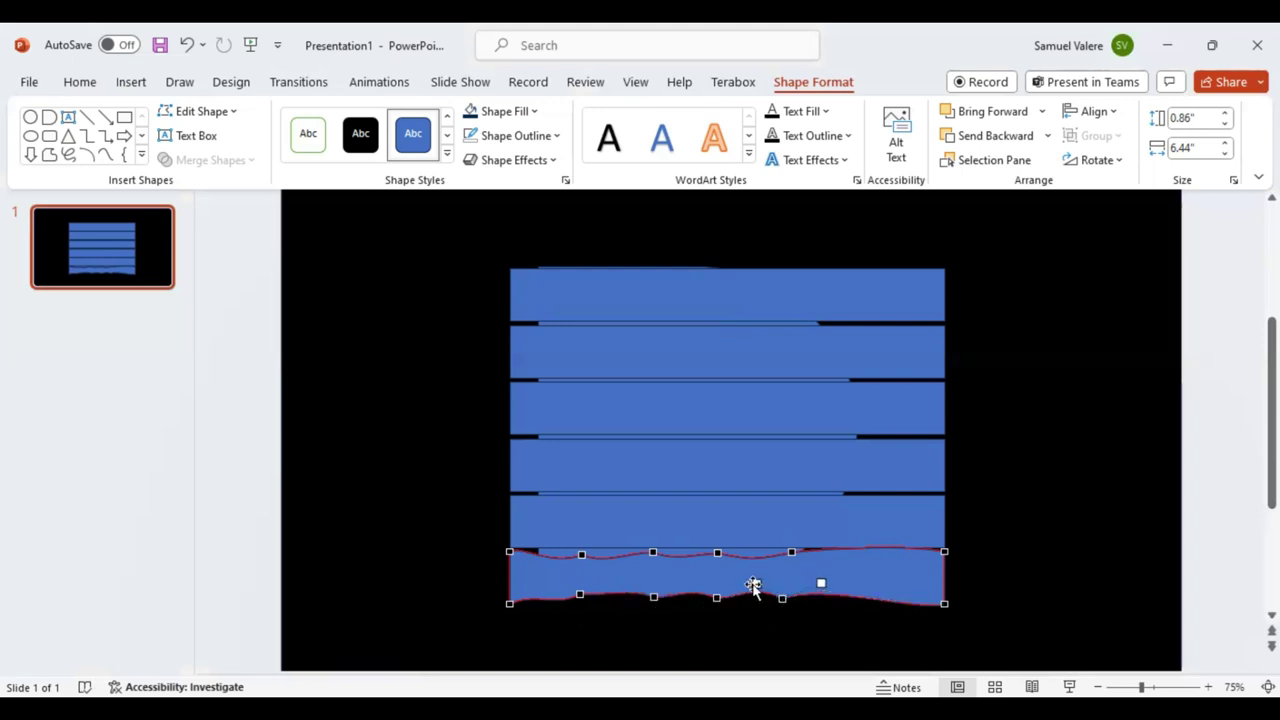
# - Stretch the middle lower-edge curve leftward to deepen the ripple and finish point editing
pyautogui.click(716, 596)
pyautogui.click(653, 597)
pyautogui.moveTo(621, 590); pyautogui.dragTo(620, 589)
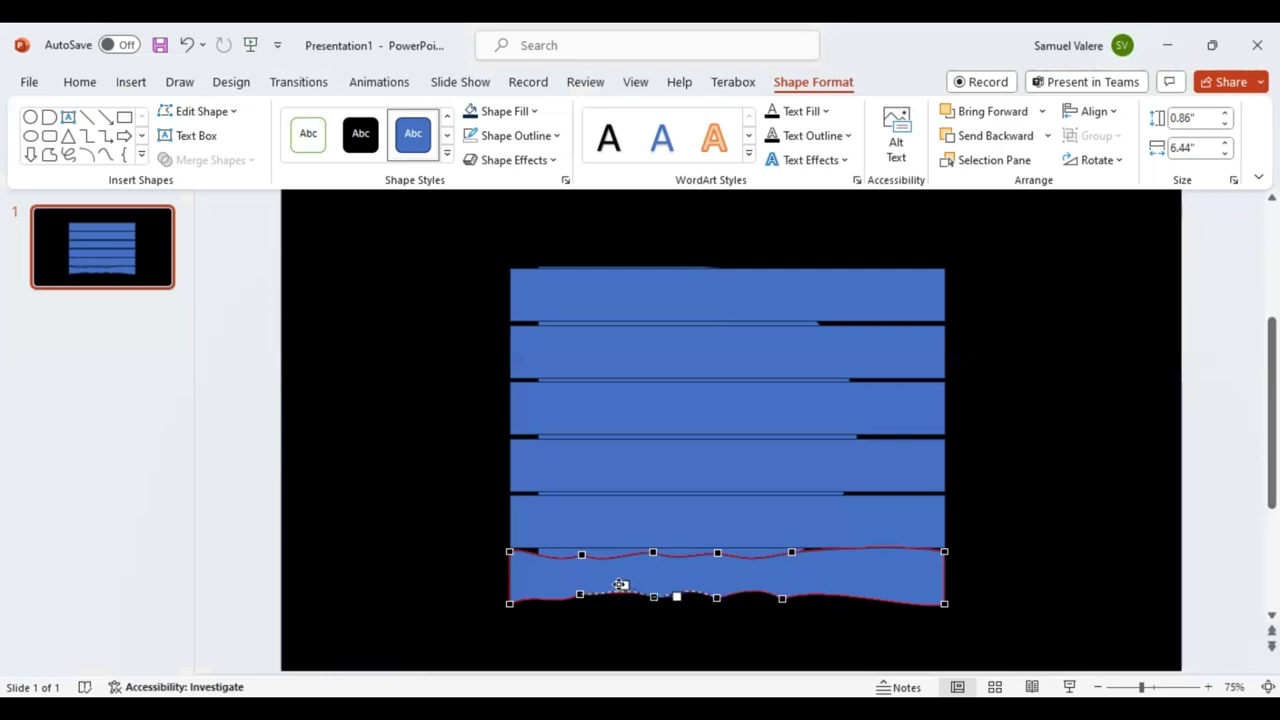
pyautogui.moveTo(620, 585)
pyautogui.mouseDown()
pyautogui.moveTo(554, 605)
pyautogui.moveTo(602, 590)
pyautogui.moveTo(557, 593)
pyautogui.mouseUp()
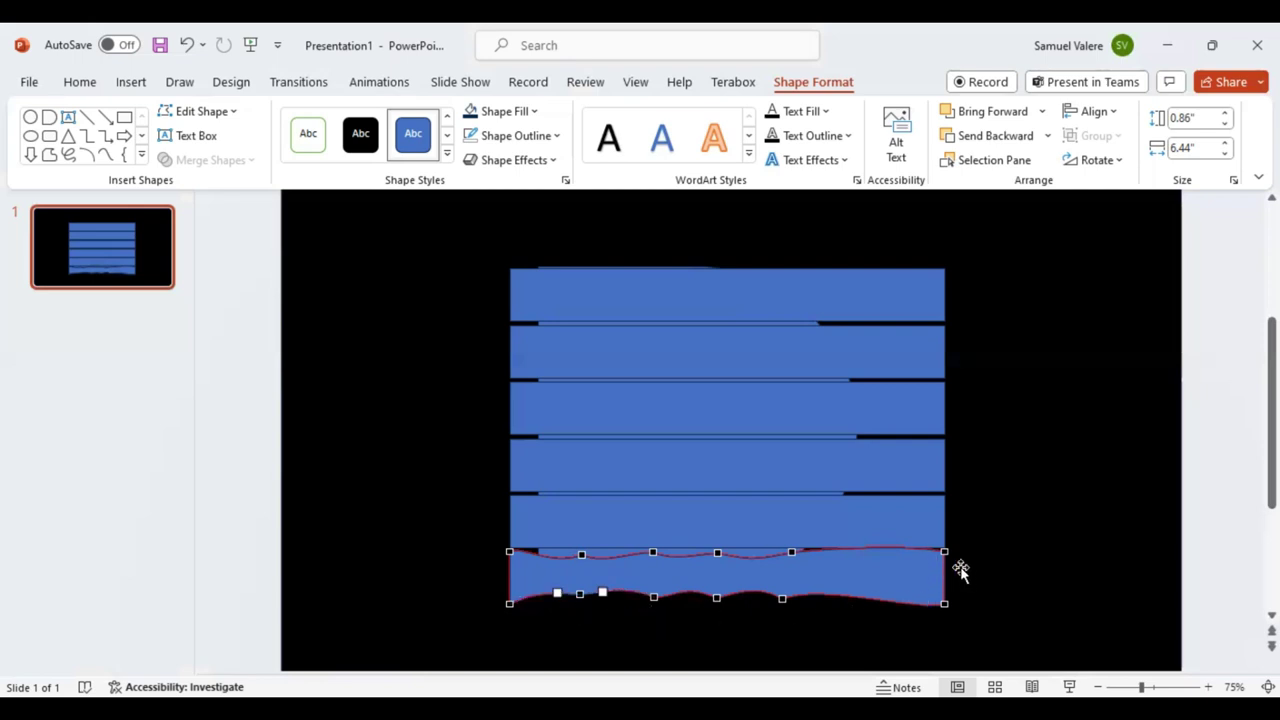
pyautogui.click(981, 566)
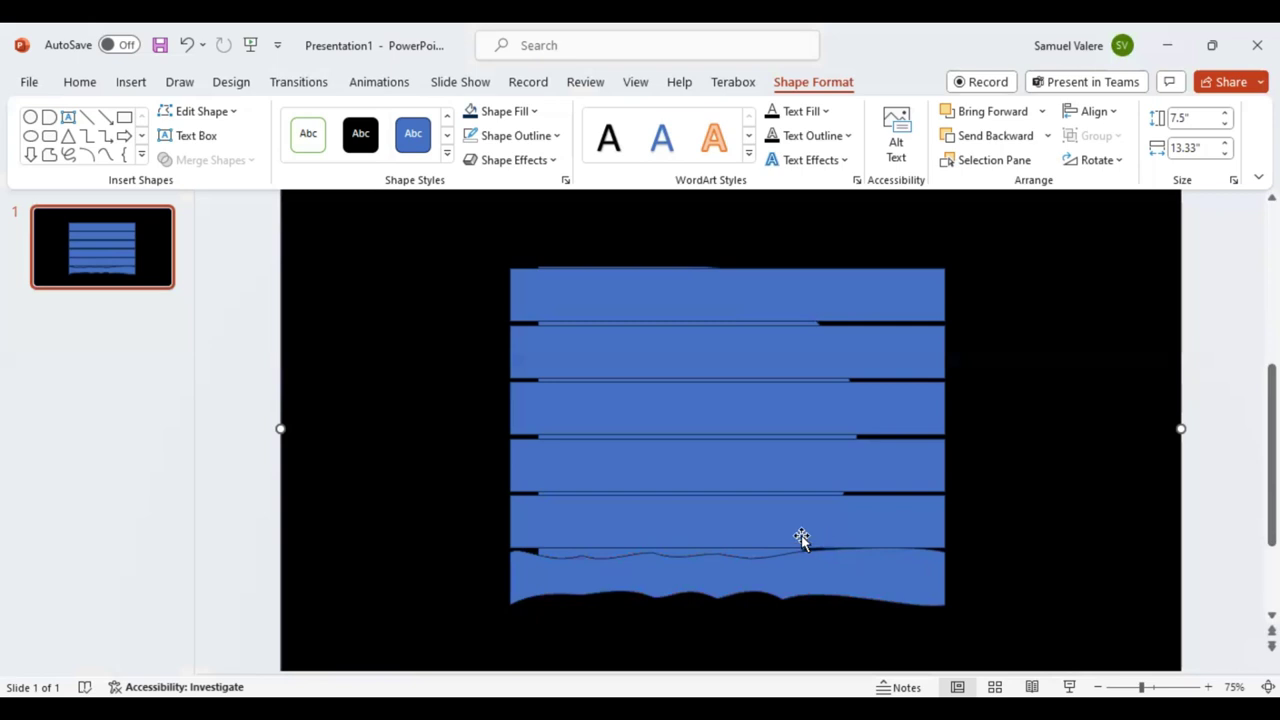
# - Delete the fifth straight strip and duplicate the wavy band into the gap above
pyautogui.click(719, 526)
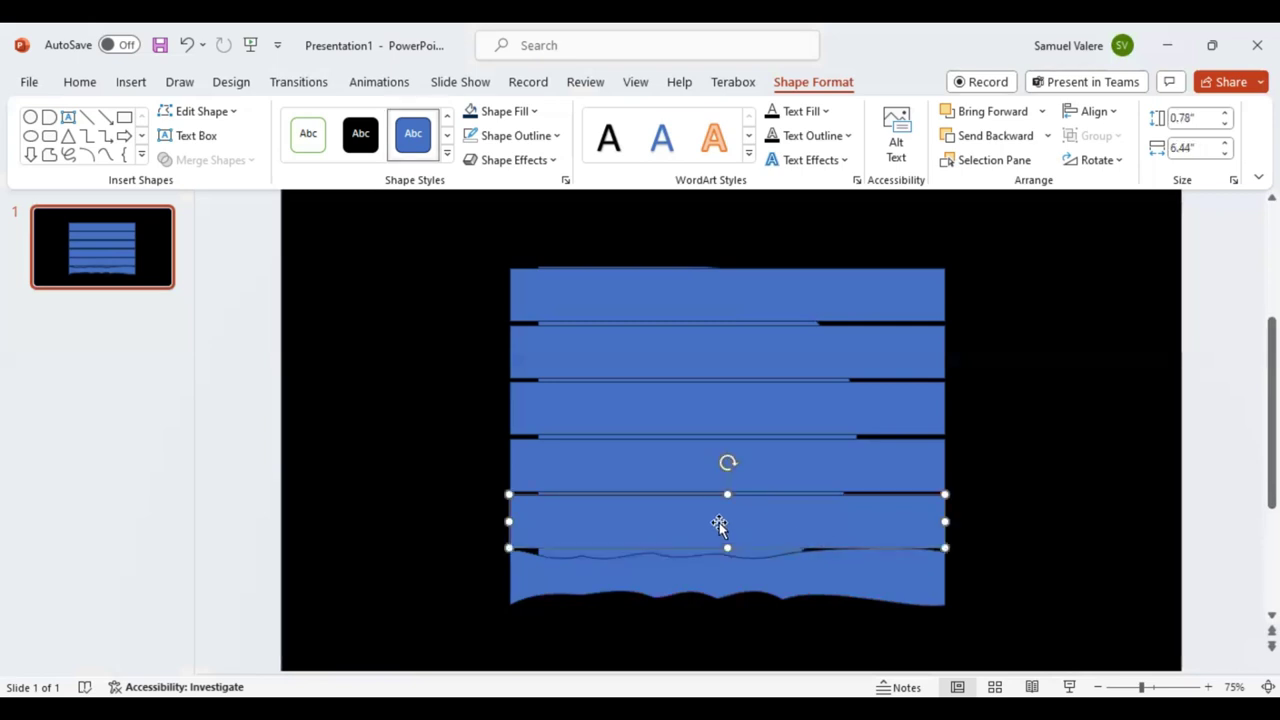
pyautogui.press('Delete')
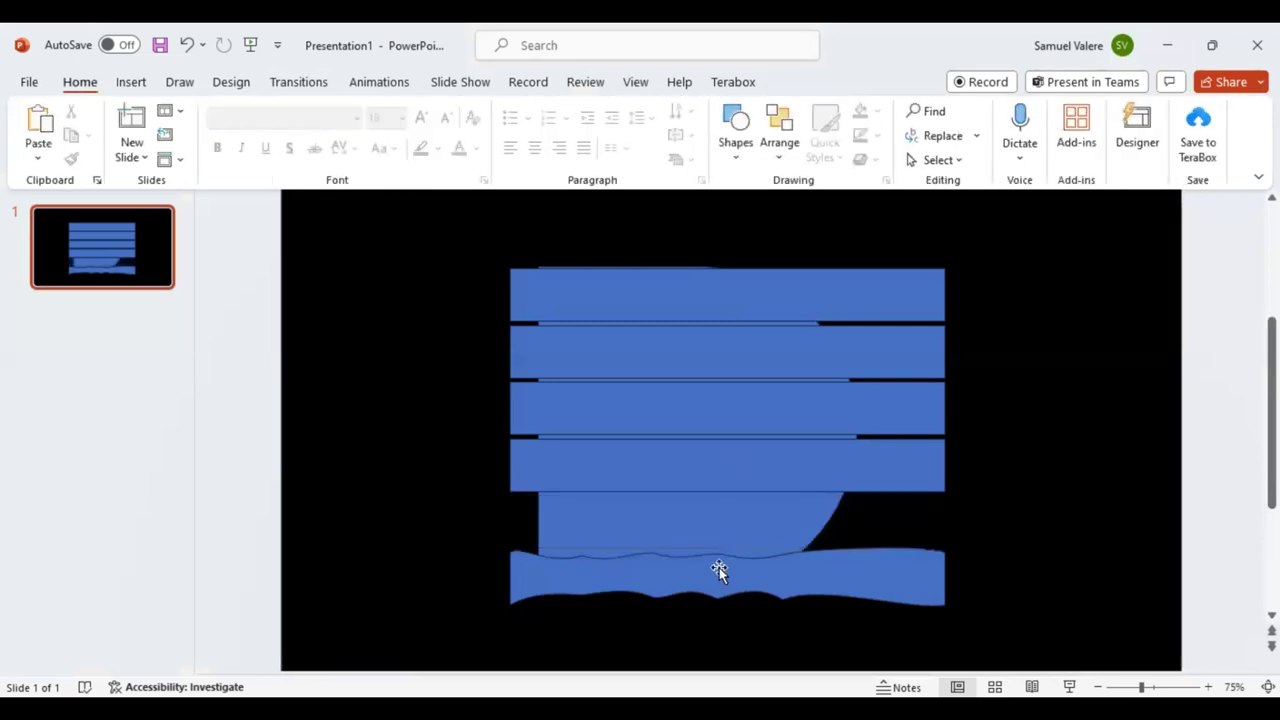
pyautogui.click(719, 563)
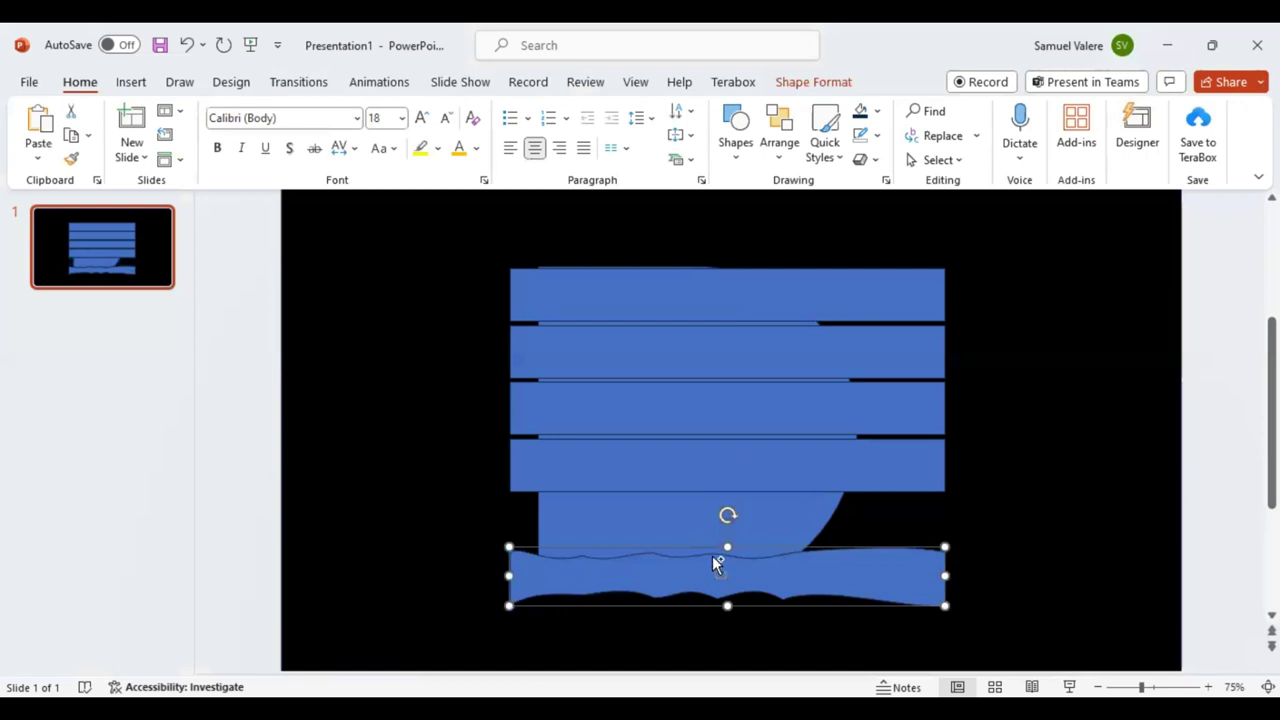
pyautogui.hotkey('ctrl', 'd')
pyautogui.moveTo(724, 592); pyautogui.dragTo(713, 522)
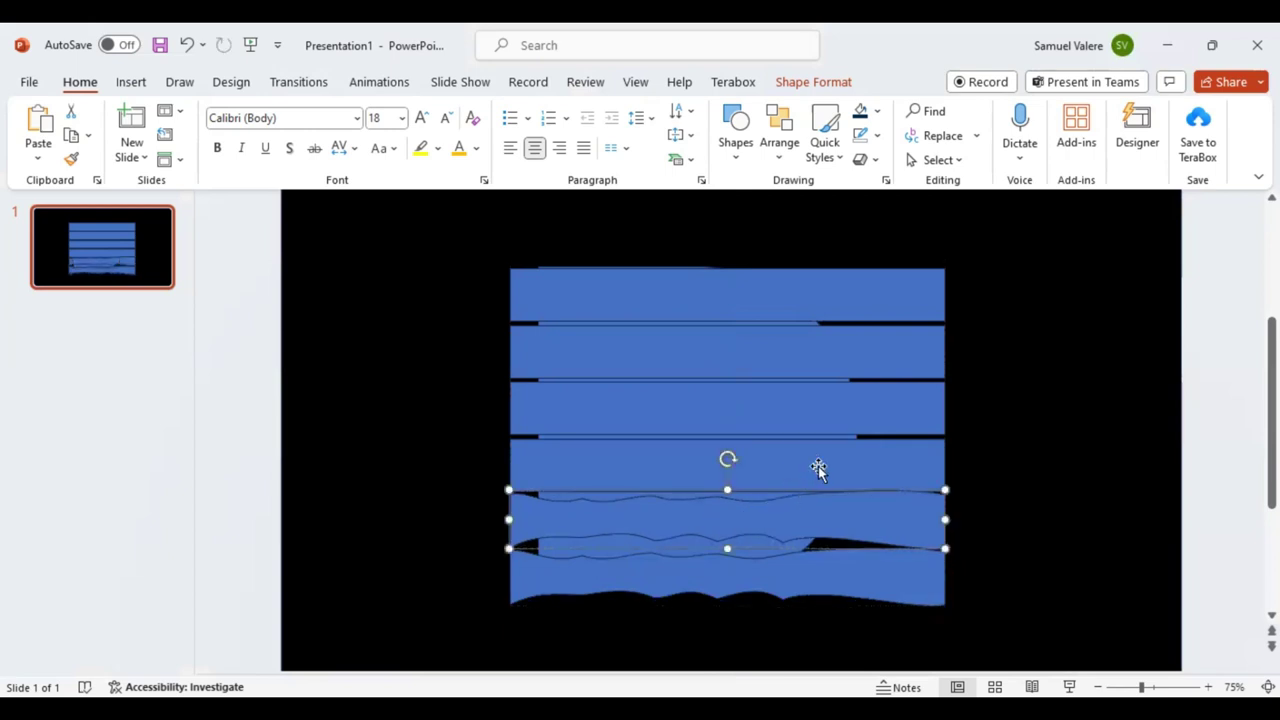
# - Delete the fourth strip, align the wavy copy under the three straight strips, and remove the middle wave
pyautogui.click(817, 471)
pyautogui.press('Delete')
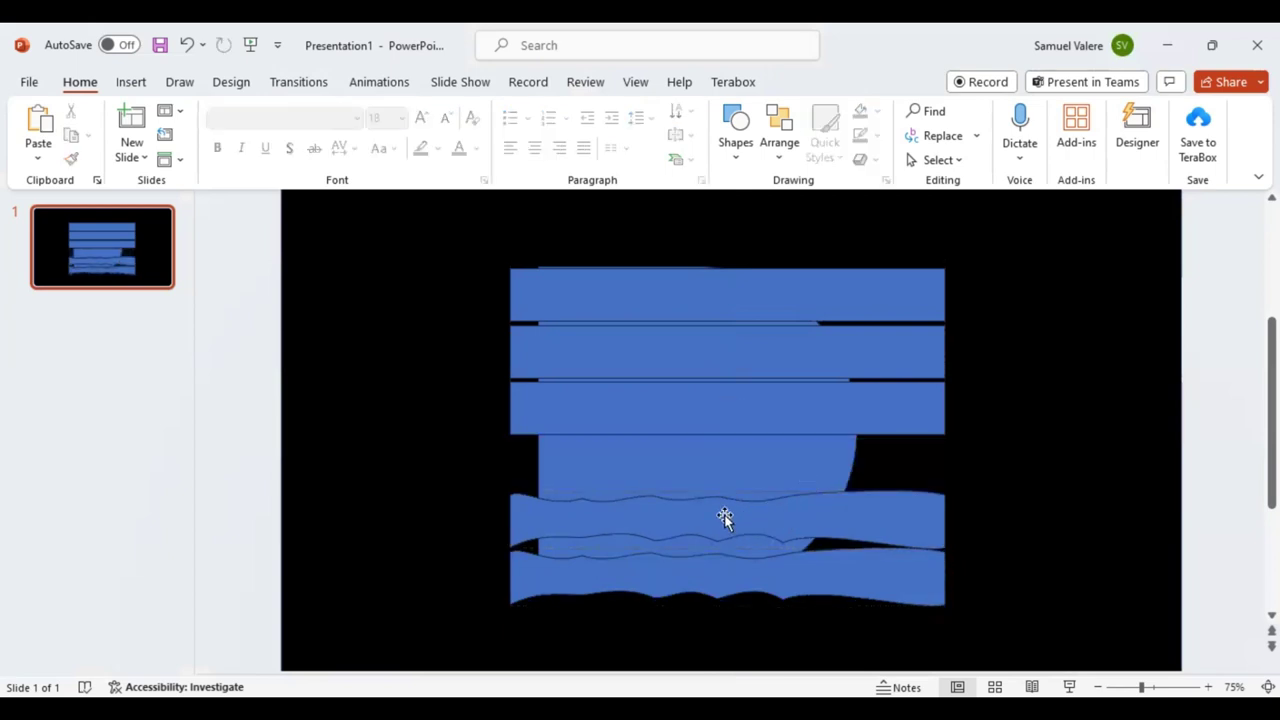
pyautogui.click(724, 515)
pyautogui.moveTo(725, 512); pyautogui.dragTo(728, 455)
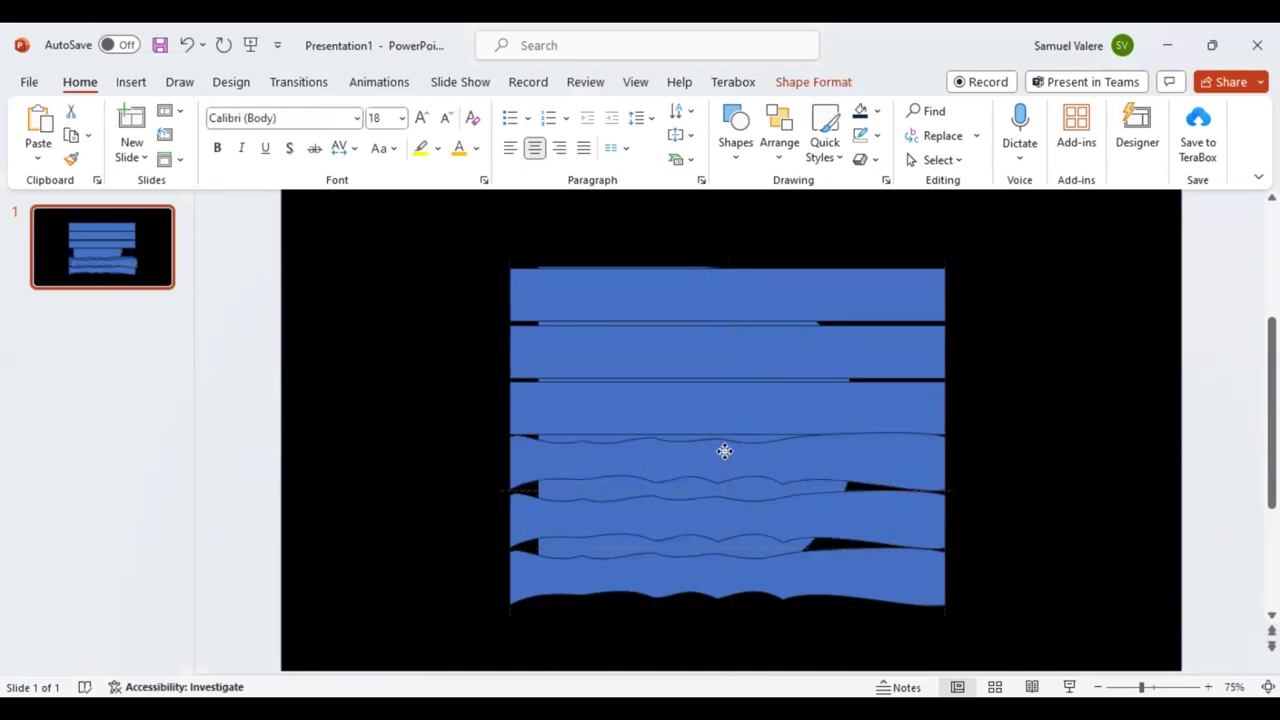
pyautogui.moveTo(728, 455); pyautogui.dragTo(722, 451)
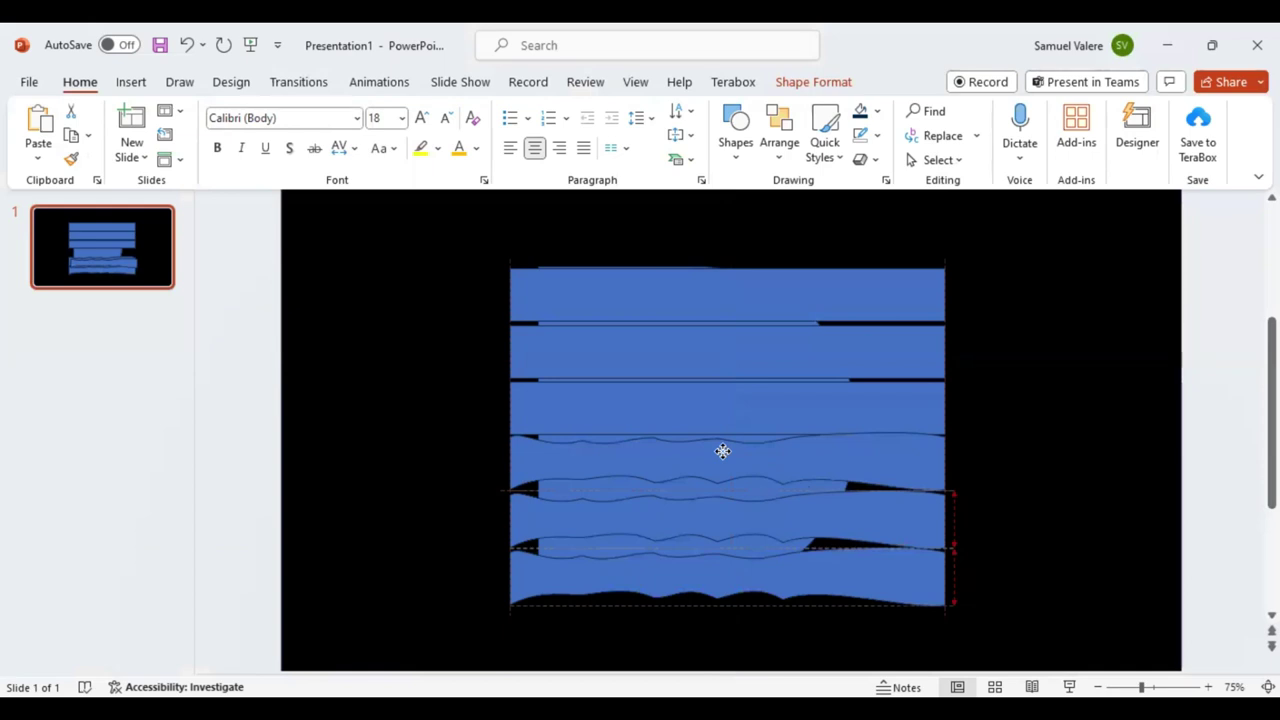
pyautogui.moveTo(722, 452); pyautogui.dragTo(722, 452)
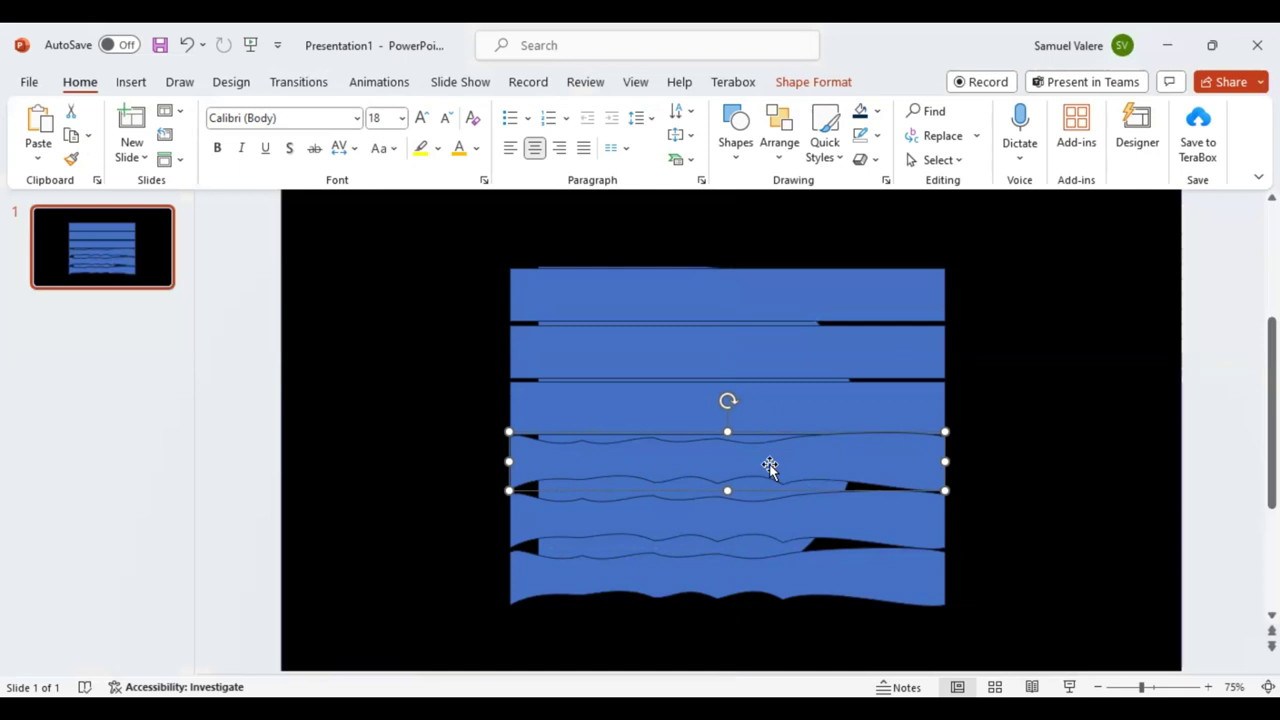
pyautogui.click(687, 517)
pyautogui.press('Delete')
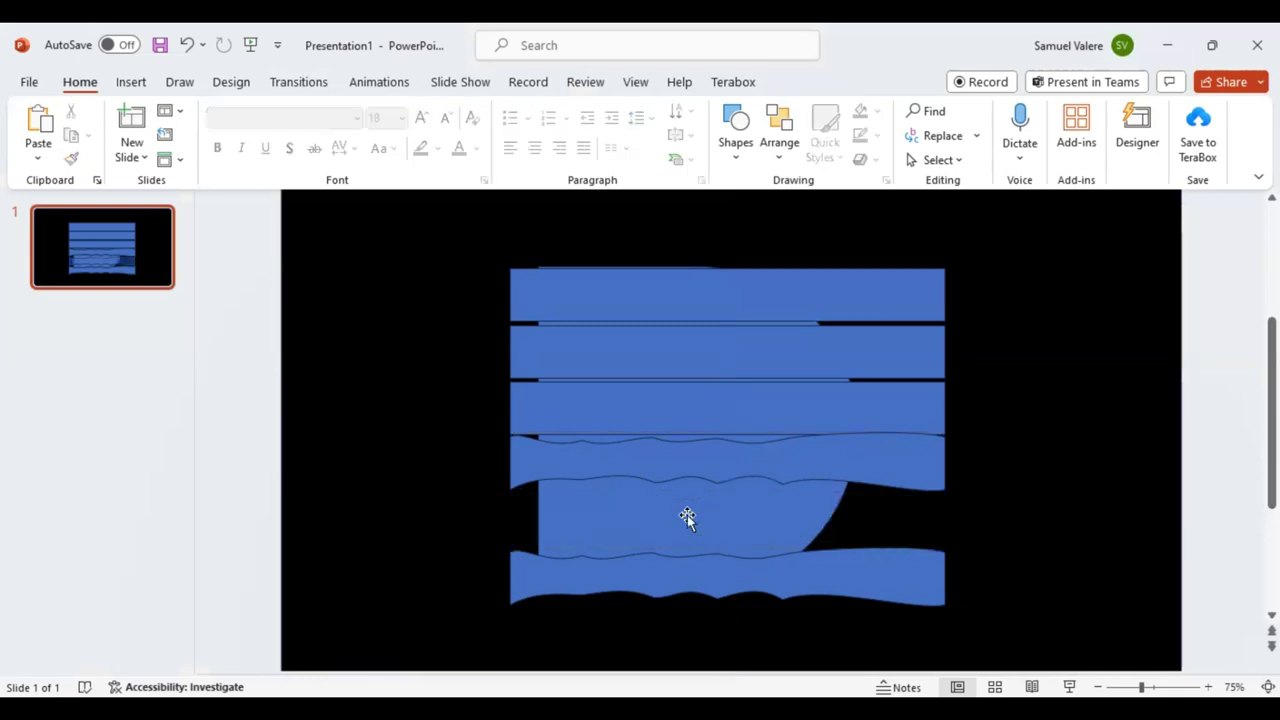
# - Restore the deleted middle wavy band and select the D shape with every strip and band
pyautogui.click(186, 46)
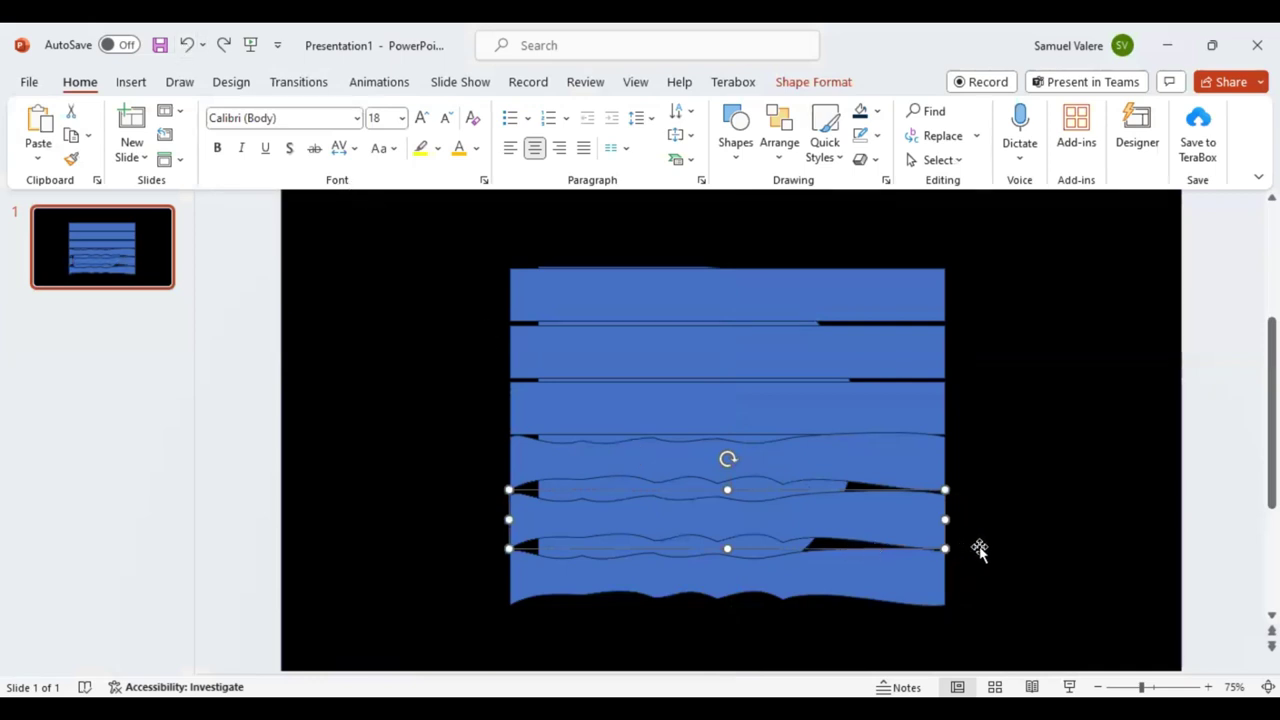
pyautogui.click(1056, 557)
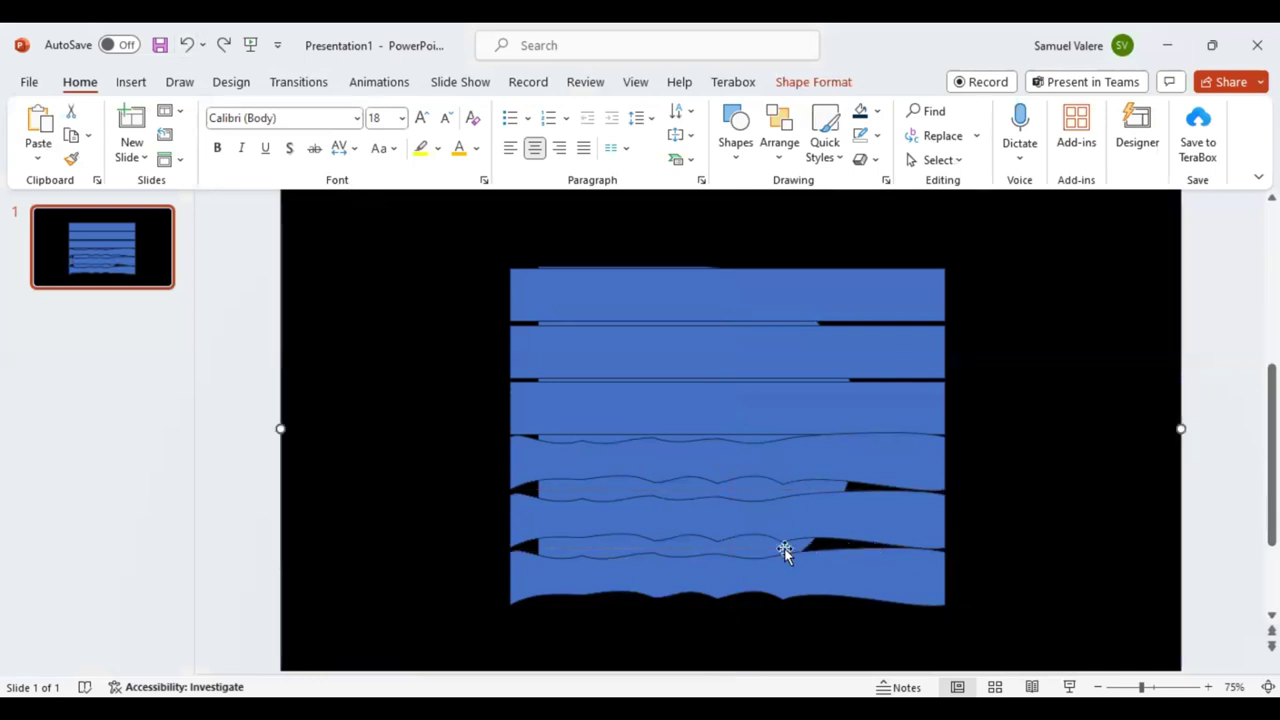
pyautogui.click(754, 549)
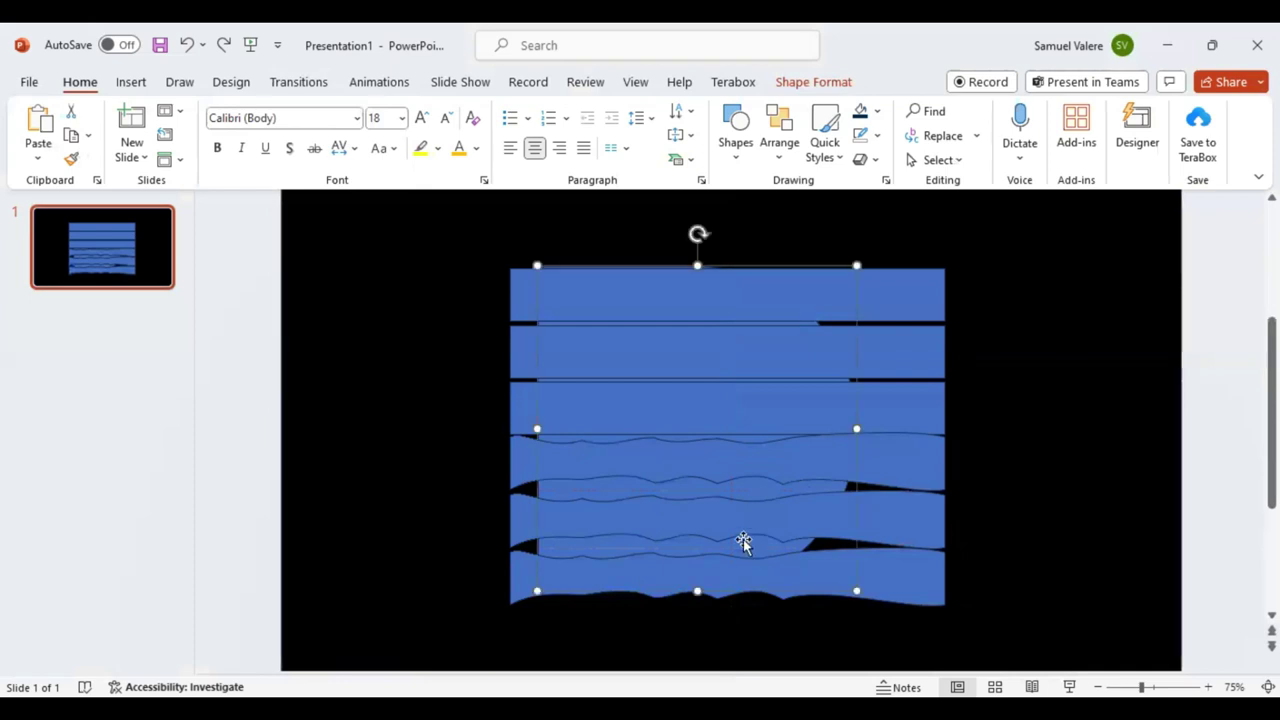
pyautogui.keyDown('shift'); pyautogui.click(909, 572); pyautogui.keyUp('shift')
pyautogui.keyDown('shift'); pyautogui.click(921, 513); pyautogui.keyUp('shift')
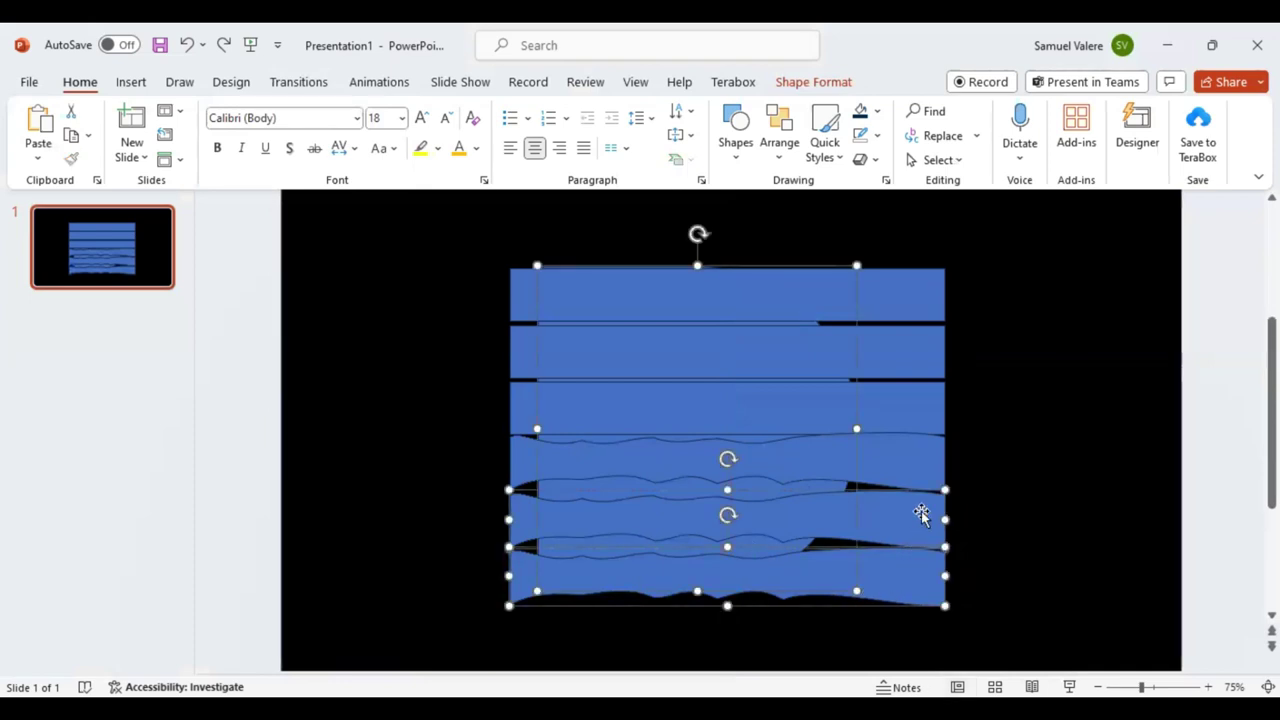
pyautogui.keyDown('shift'); pyautogui.click(914, 466); pyautogui.keyUp('shift')
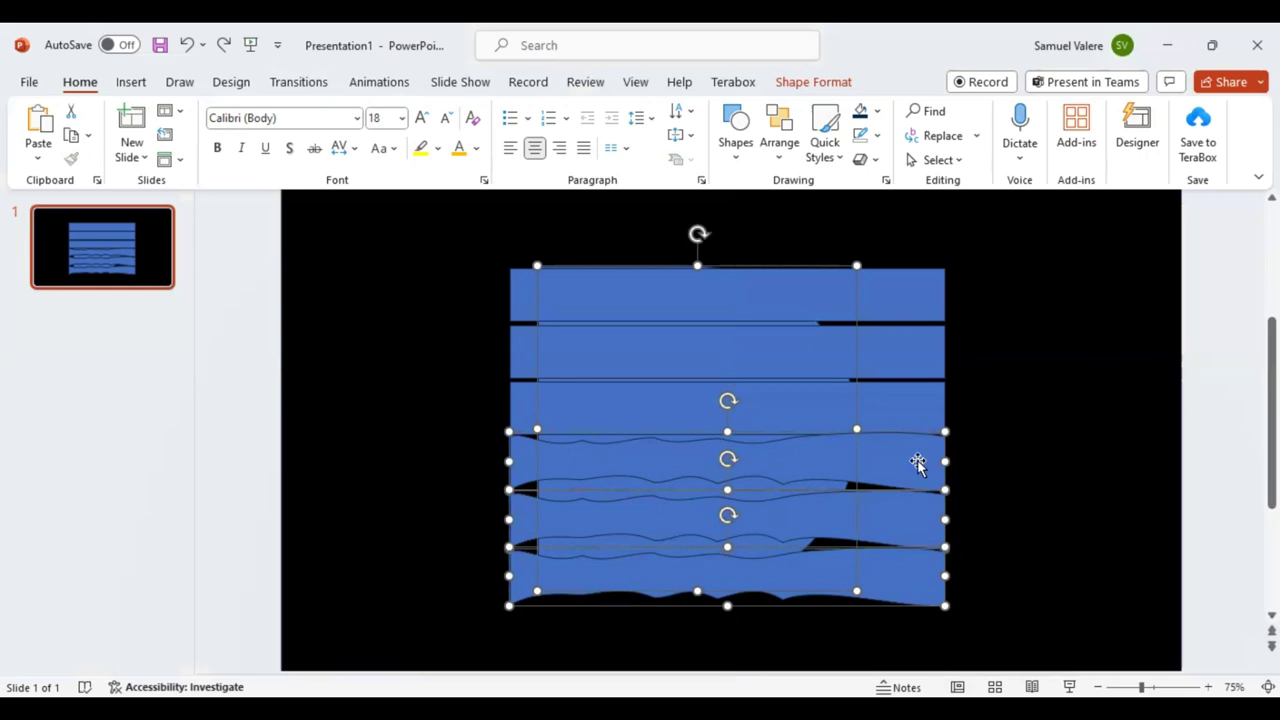
pyautogui.keyDown('shift'); pyautogui.click(903, 406); pyautogui.keyUp('shift')
pyautogui.keyDown('shift'); pyautogui.click(901, 360); pyautogui.keyUp('shift')
pyautogui.keyDown('shift'); pyautogui.click(901, 299); pyautogui.keyUp('shift')
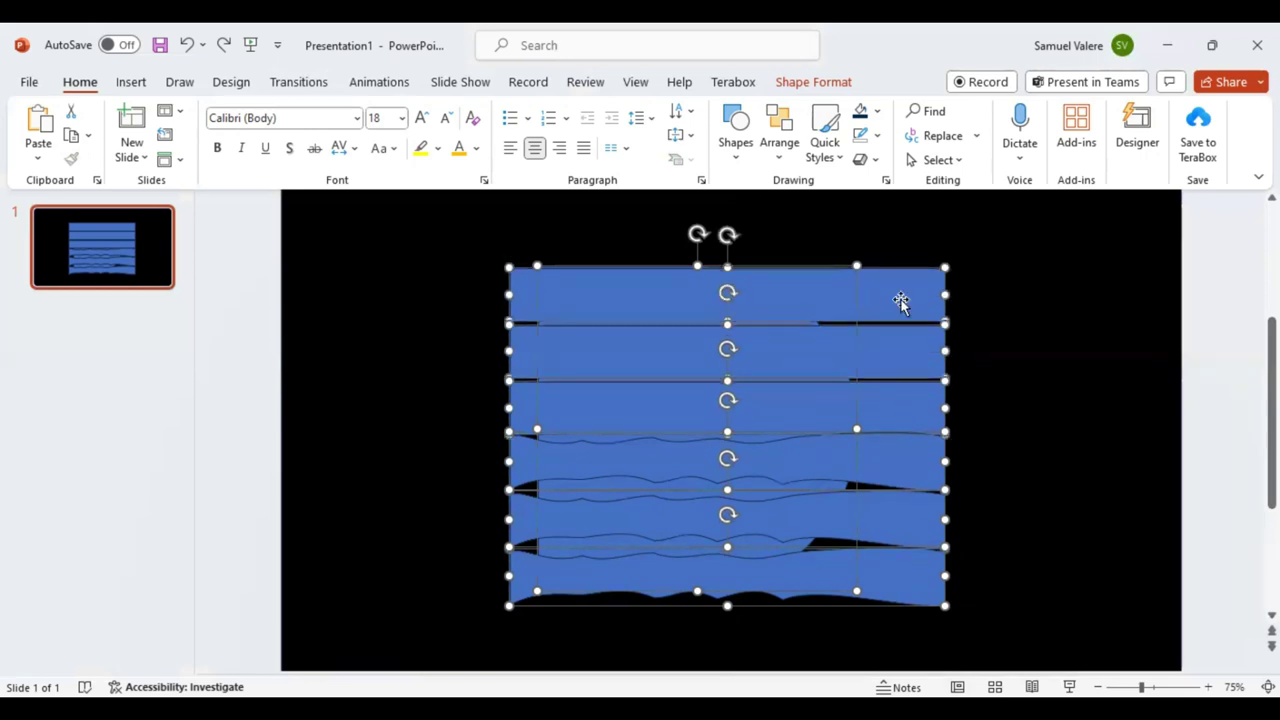
# - Split the selection with Merge Shapes > Fragment and pick the bottom-right blue fragment
pyautogui.click(810, 84)
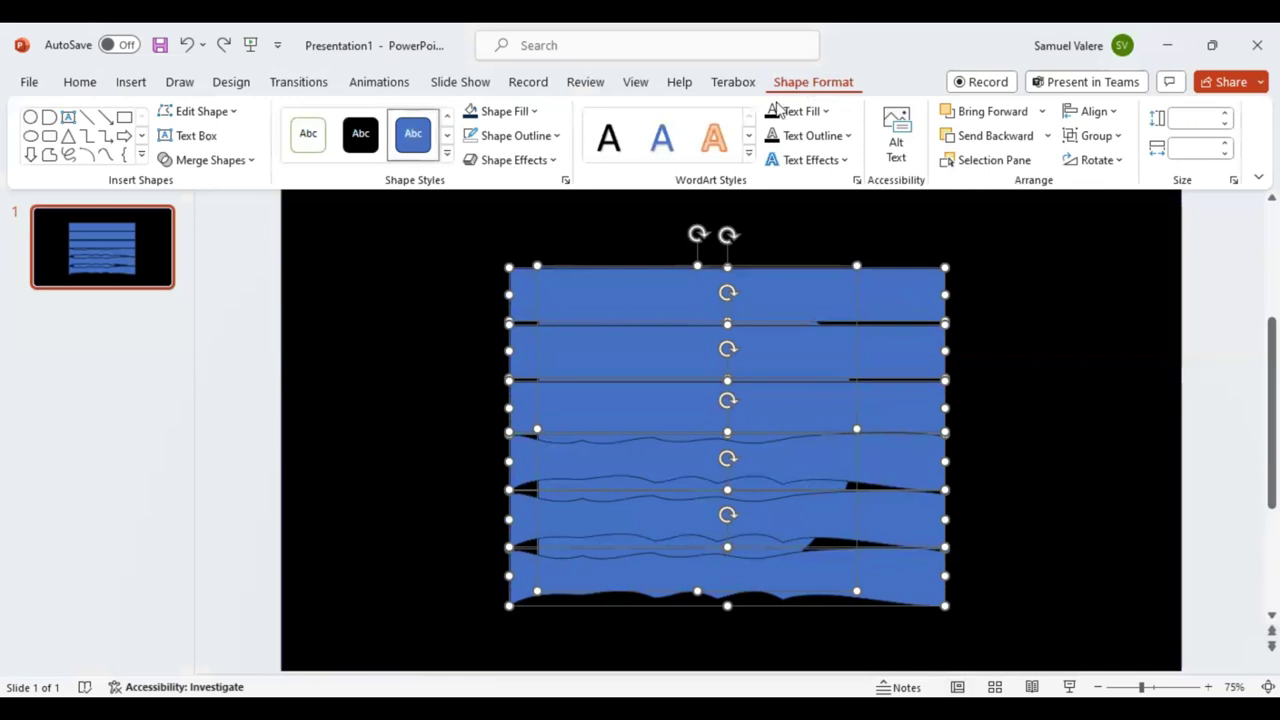
pyautogui.click(249, 163)
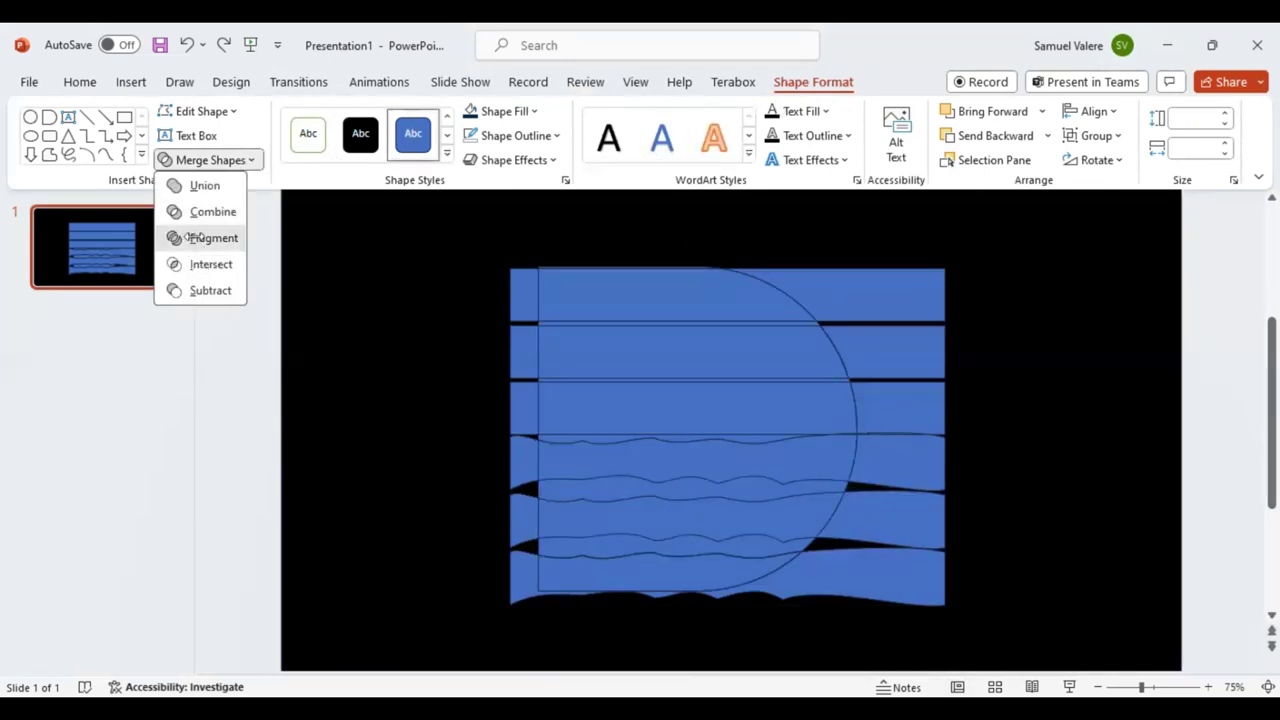
pyautogui.click(195, 237)
pyautogui.click(1046, 518)
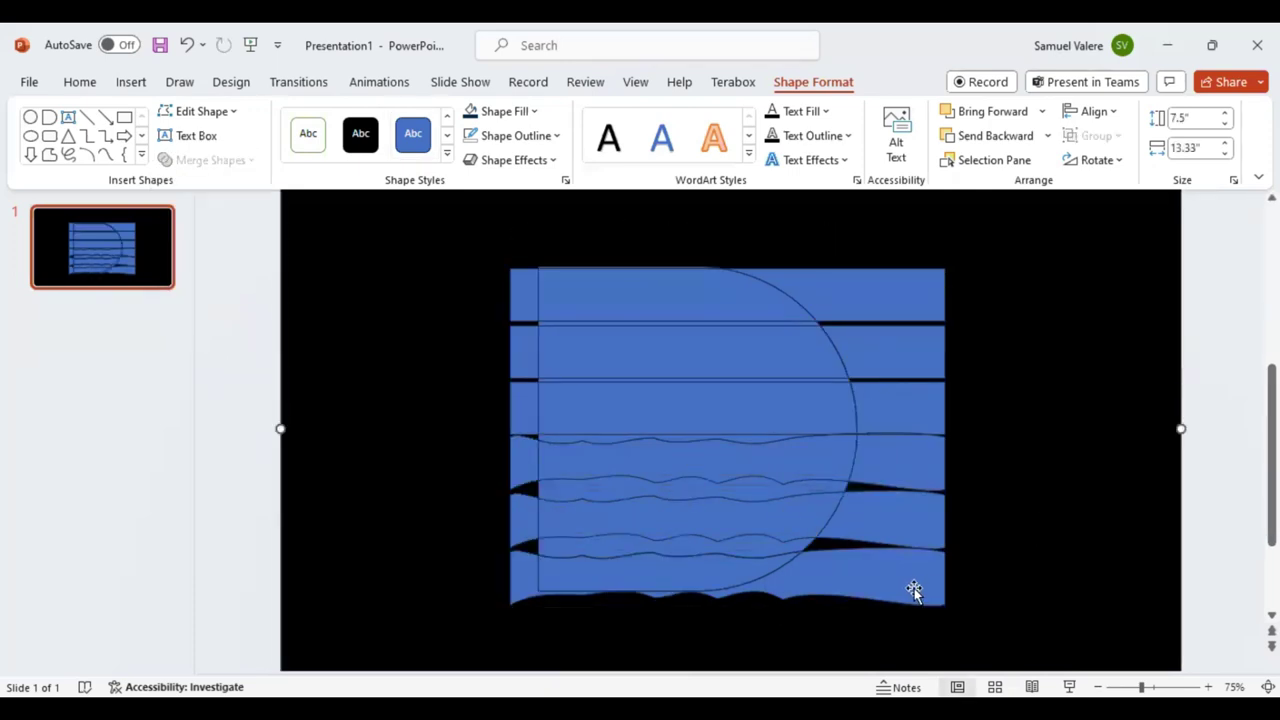
pyautogui.click(912, 586)
# - Delete the leftover fragments along the right side and bottom of the D
pyautogui.press('Delete')
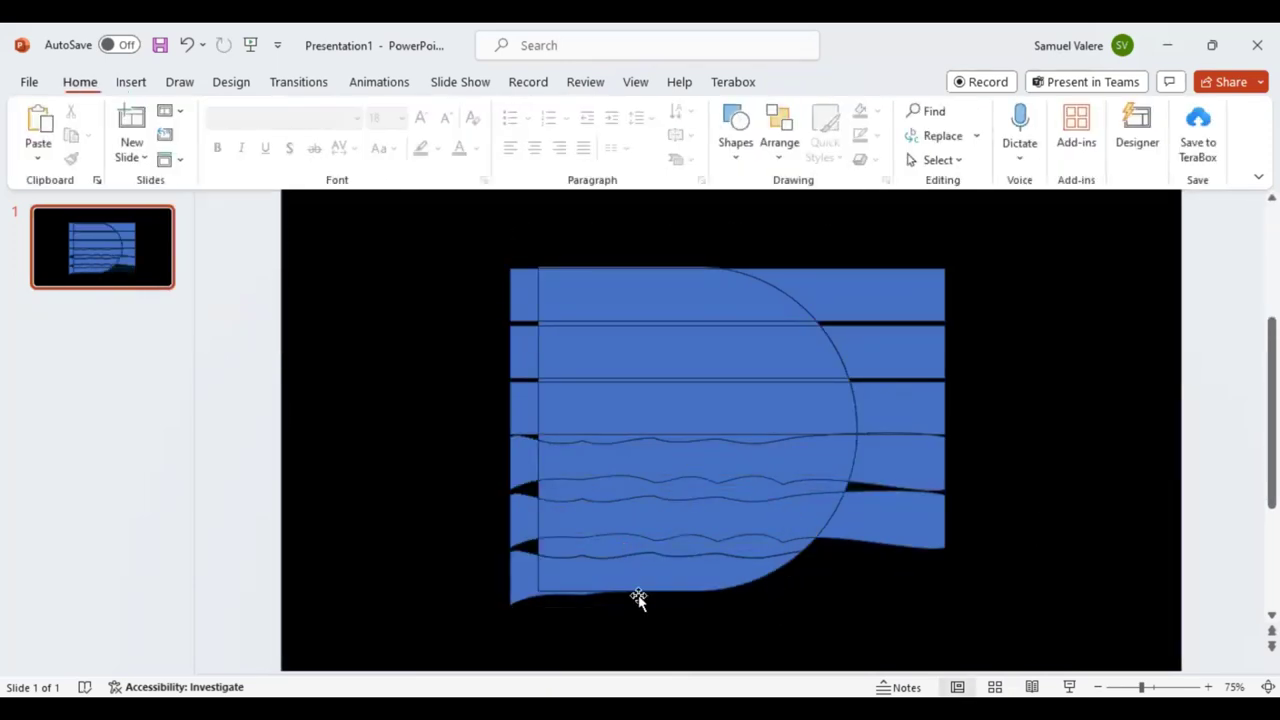
pyautogui.click(520, 582)
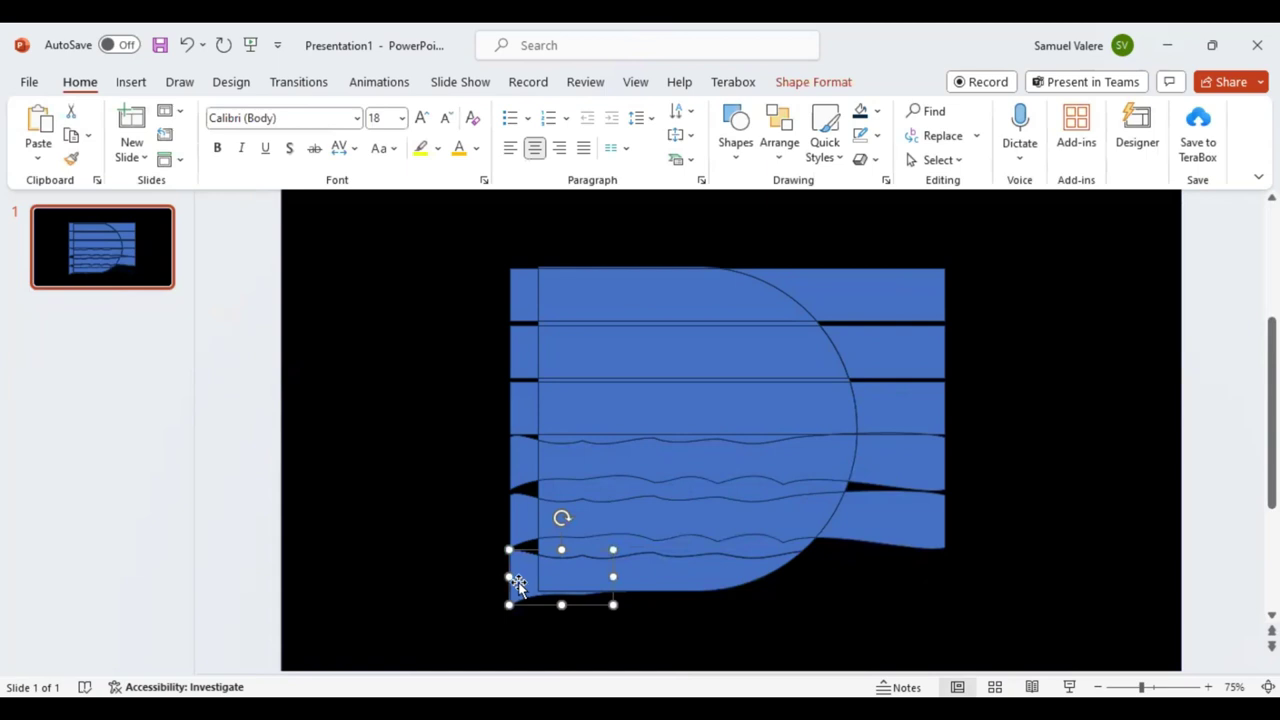
pyautogui.press('Delete')
pyautogui.click(923, 520)
pyautogui.press('Delete')
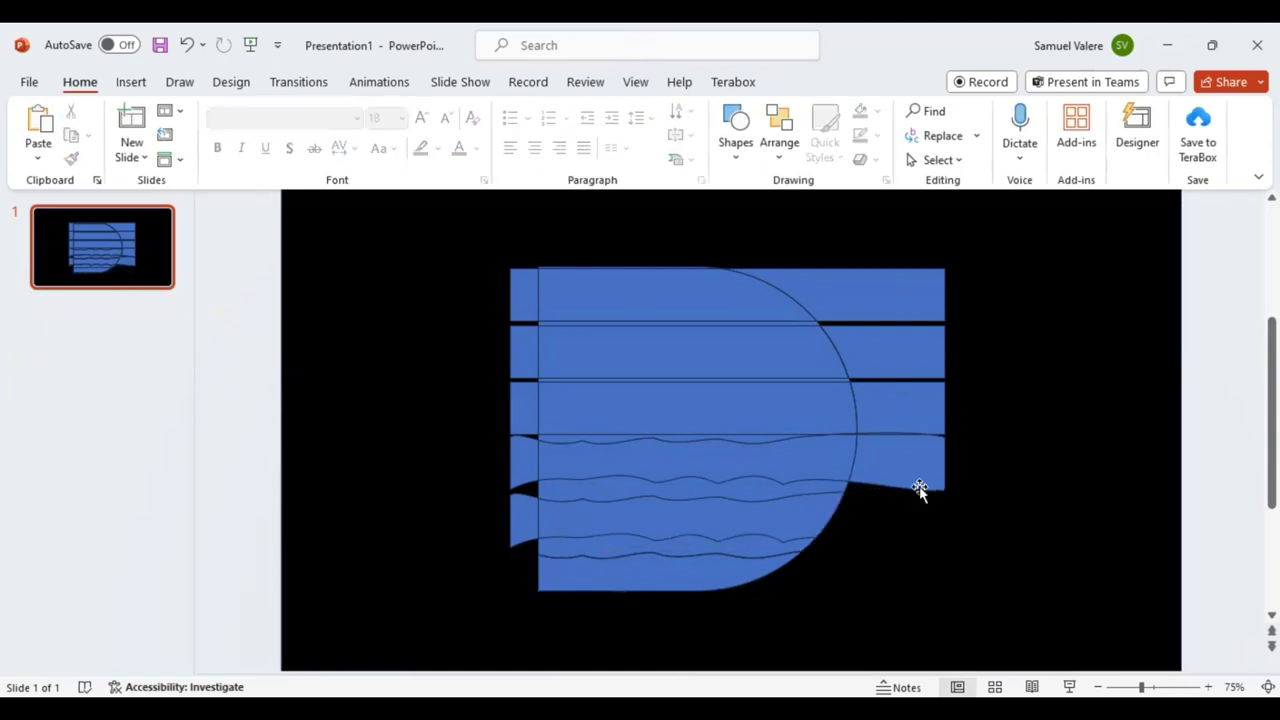
pyautogui.click(919, 478)
pyautogui.press('Delete')
pyautogui.click(927, 412)
pyautogui.press('Delete')
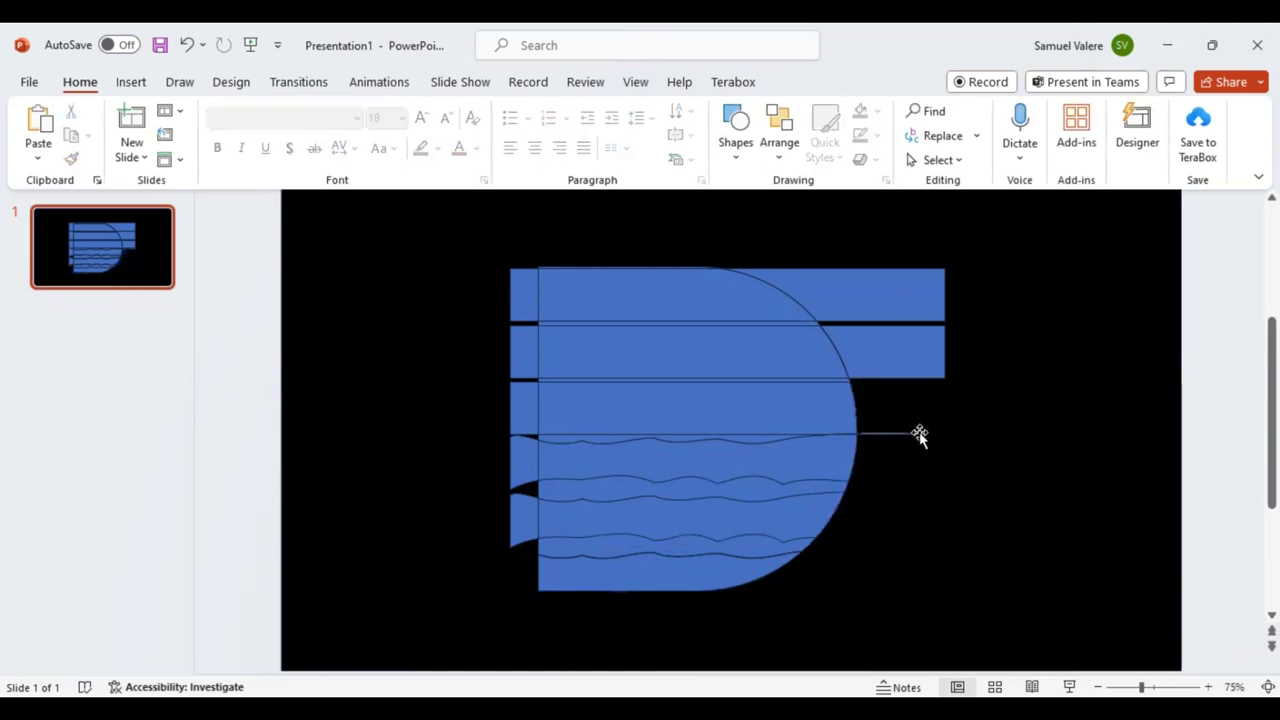
pyautogui.click(895, 436)
pyautogui.press('Delete')
pyautogui.click(913, 360)
pyautogui.press('Delete')
pyautogui.click(909, 303)
pyautogui.press('Delete')
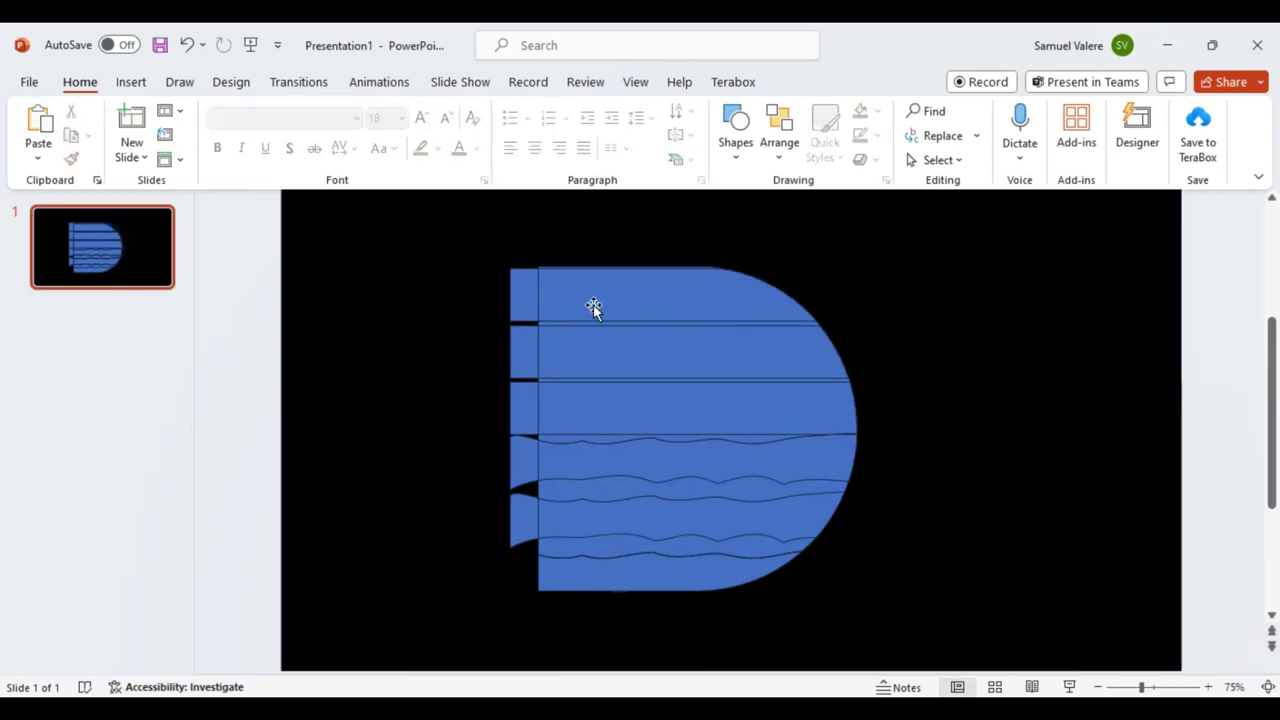
# - Delete the thin top-edge line and the separator lines, opening black gaps between the stripes
pyautogui.click(559, 266)
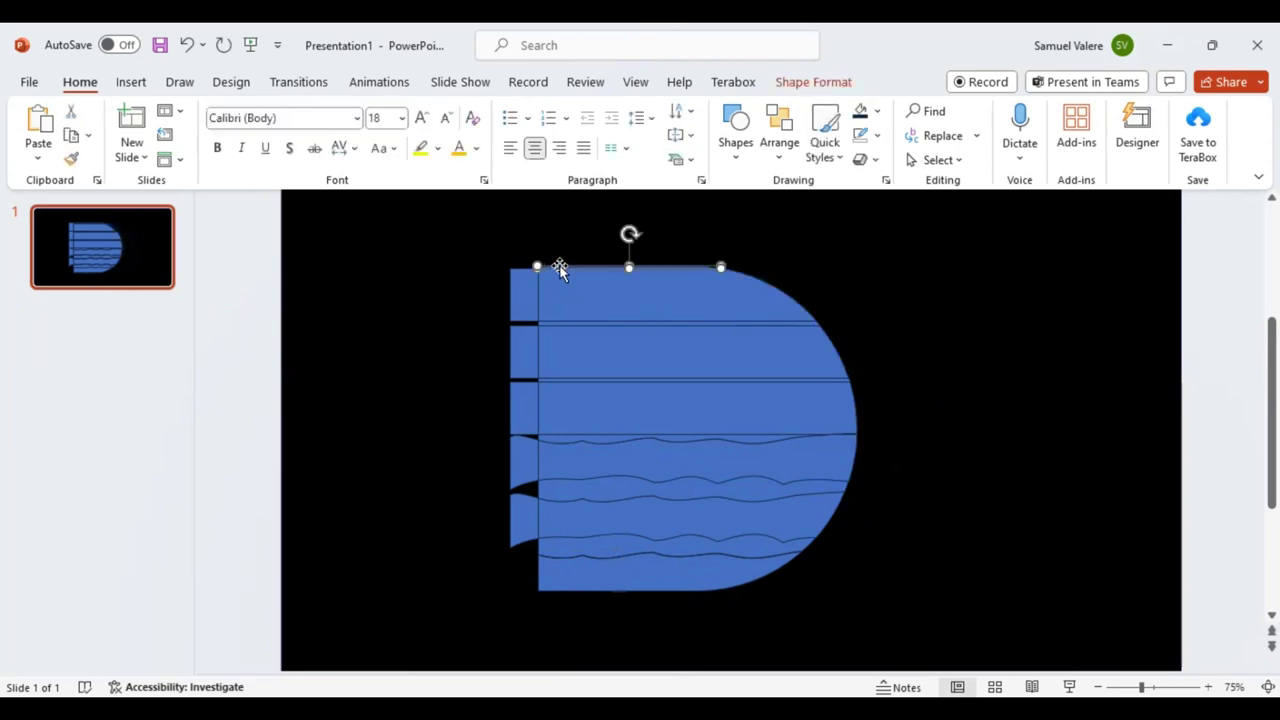
pyautogui.press('Delete')
pyautogui.click(612, 322)
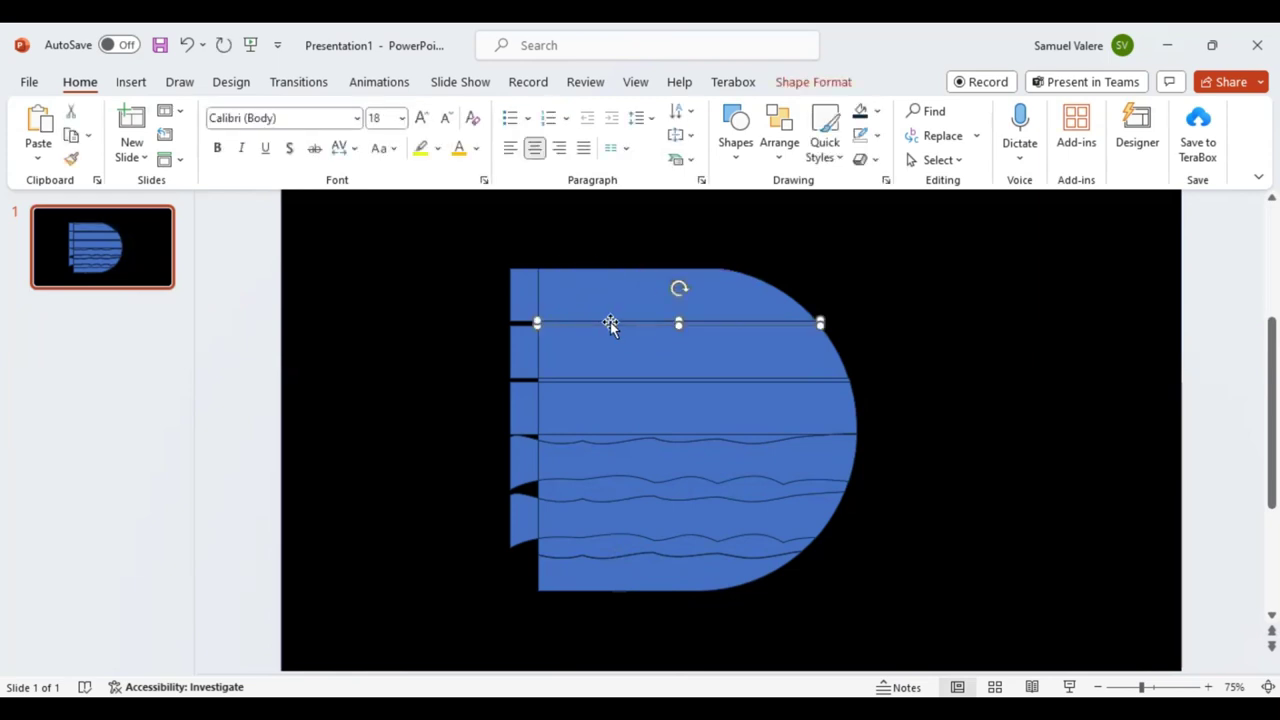
pyautogui.press('Delete')
pyautogui.click(601, 380)
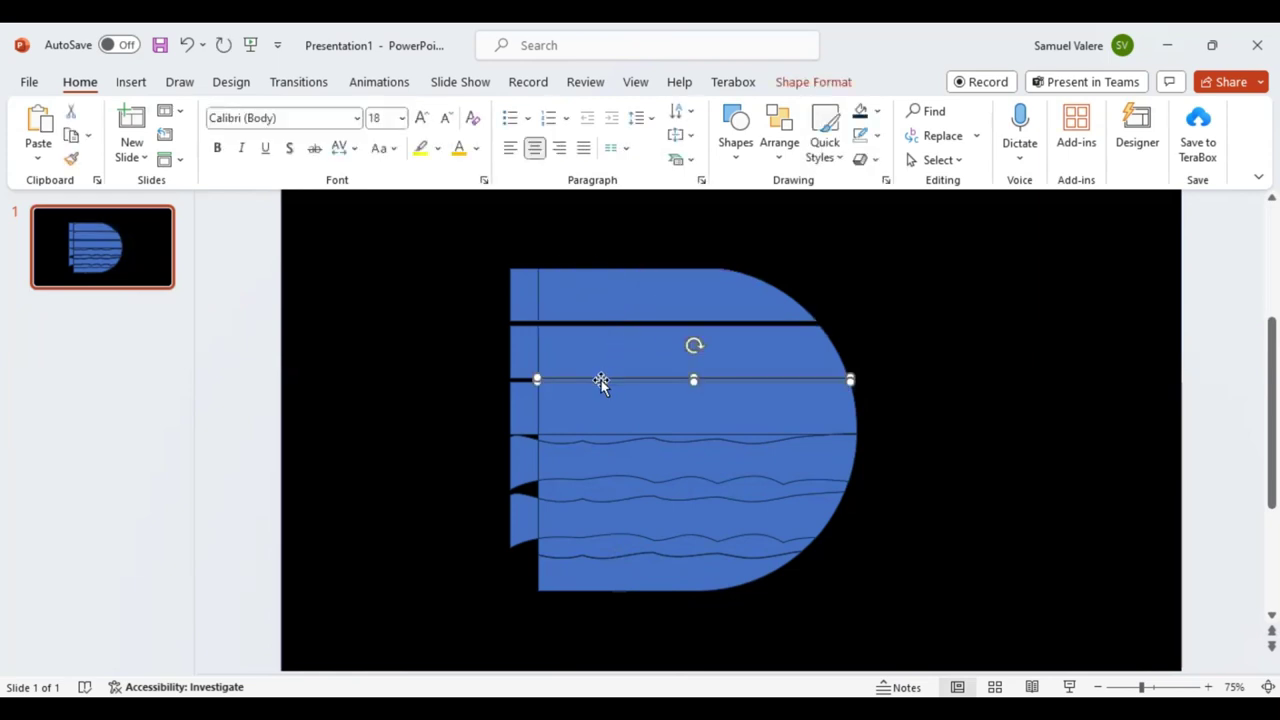
pyautogui.press('Delete')
pyautogui.click(608, 440)
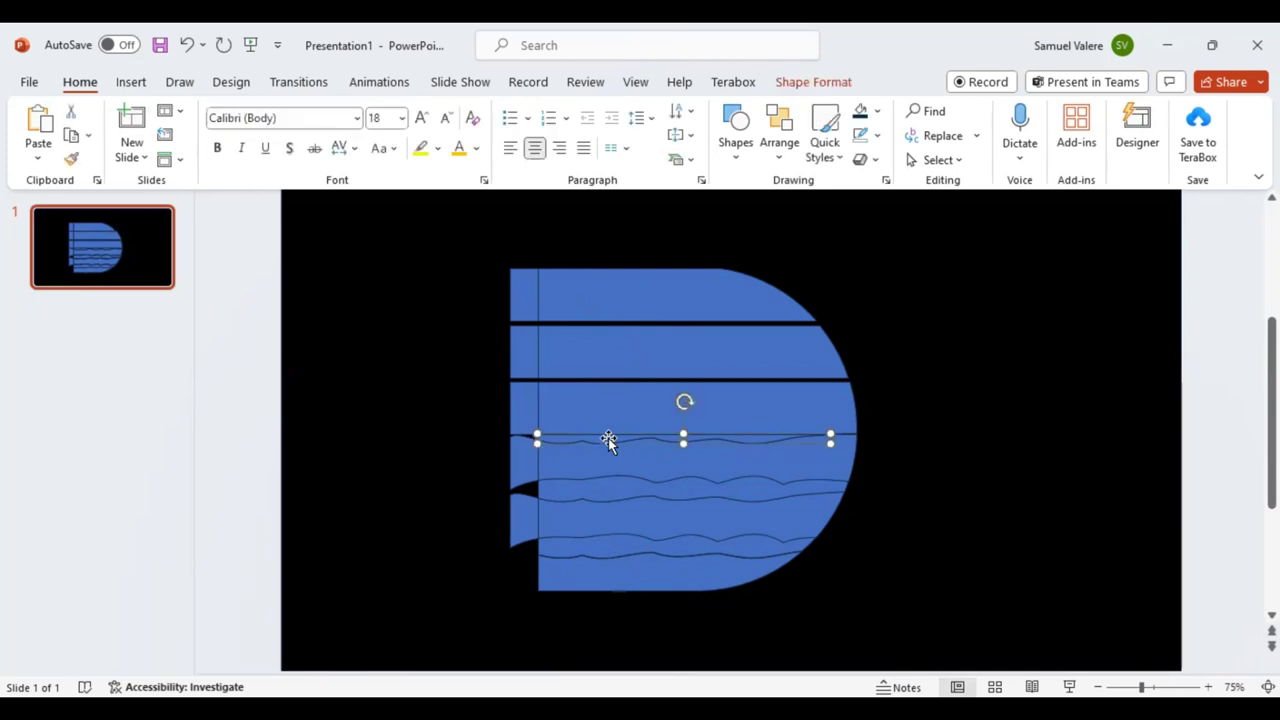
pyautogui.press('Delete')
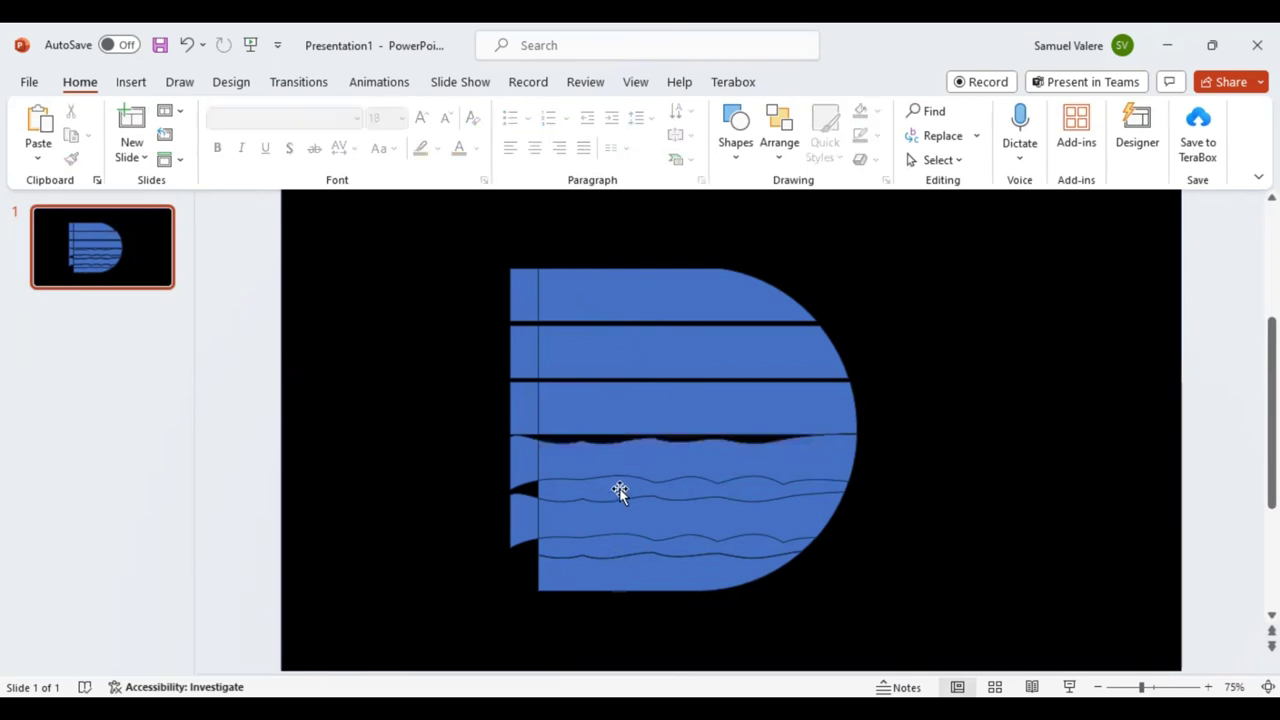
pyautogui.click(620, 490)
pyautogui.press('Delete')
pyautogui.click(623, 543)
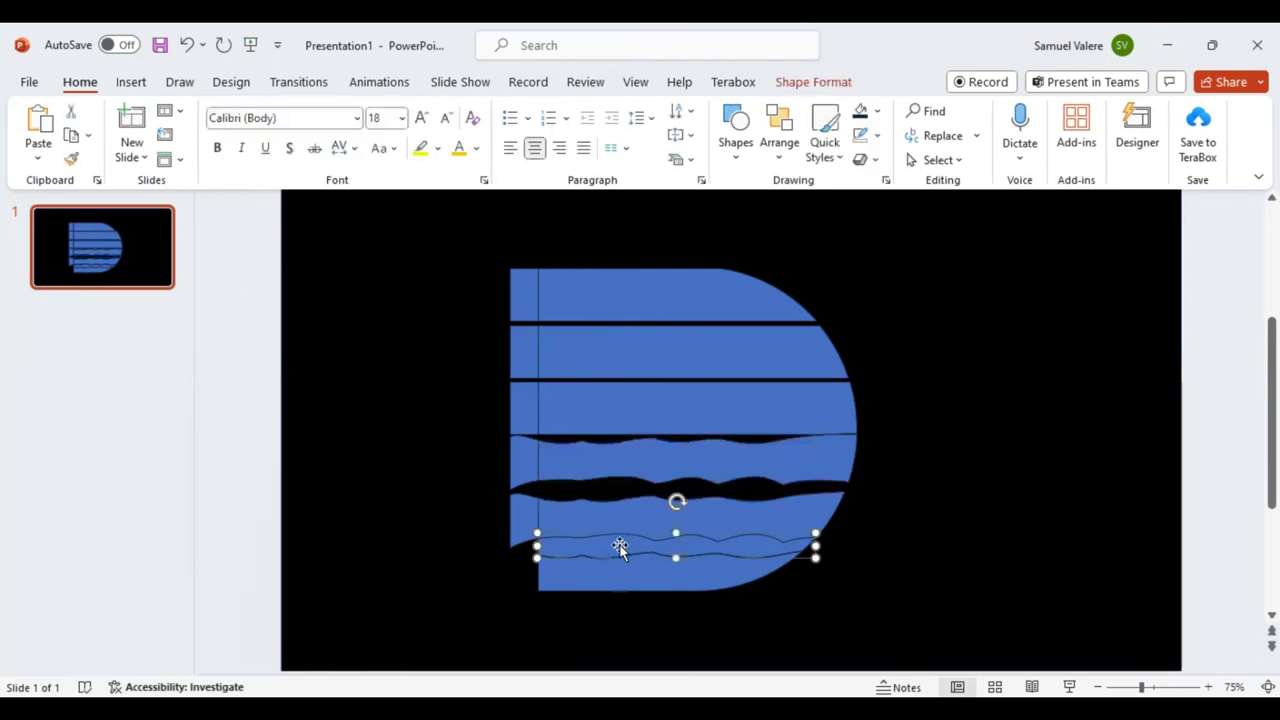
pyautogui.press('Delete')
# - Delete the five small pieces along the D's left edge
pyautogui.click(545, 518)
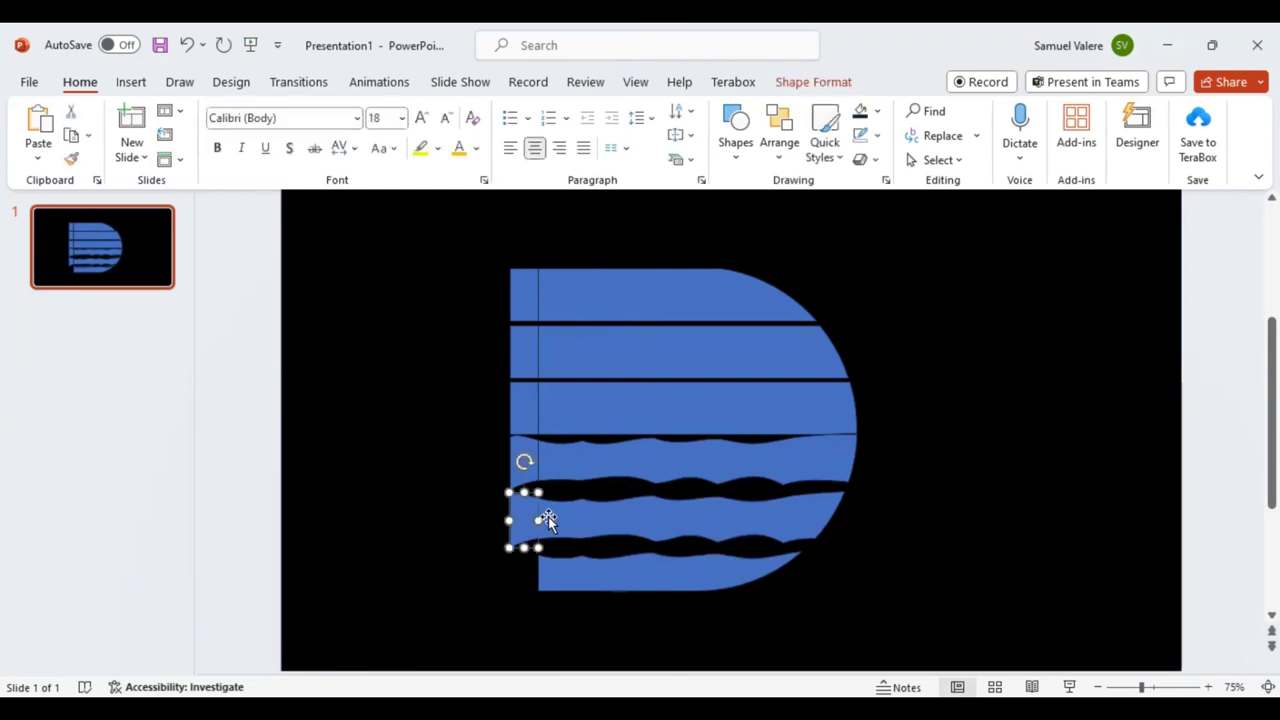
pyautogui.press('Delete')
pyautogui.click(520, 460)
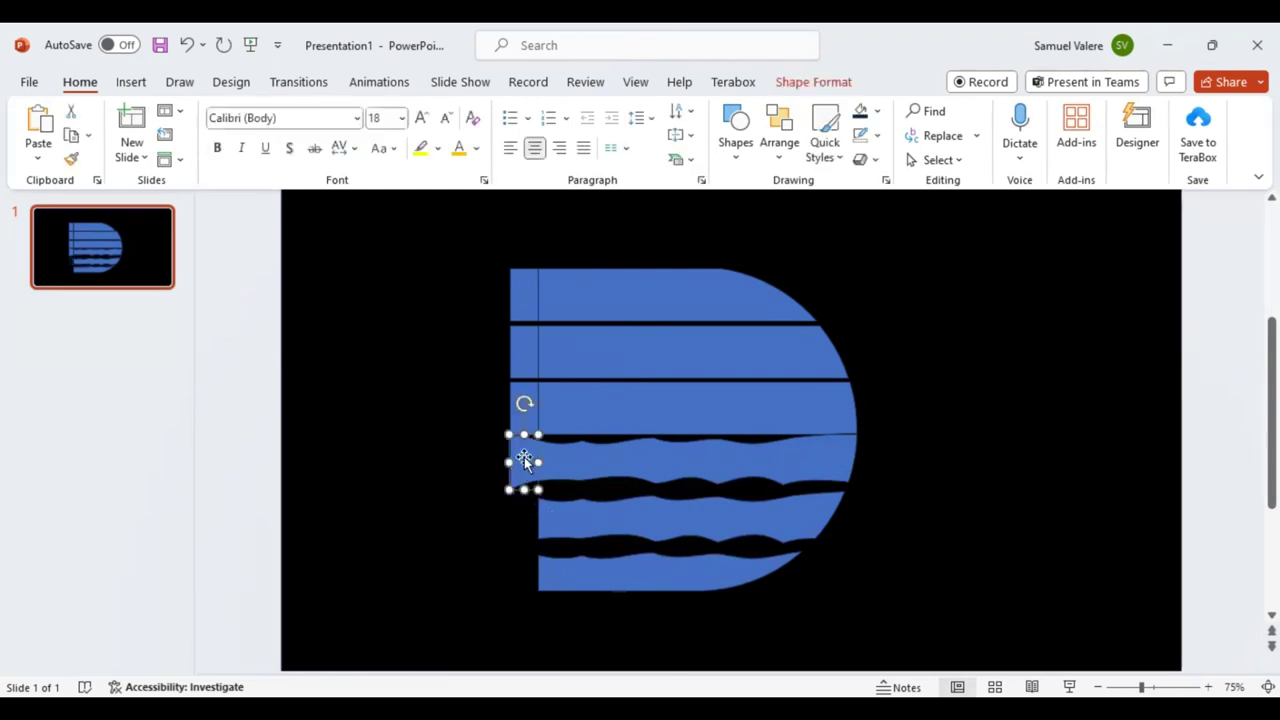
pyautogui.press('Delete')
pyautogui.click(520, 412)
pyautogui.press('Delete')
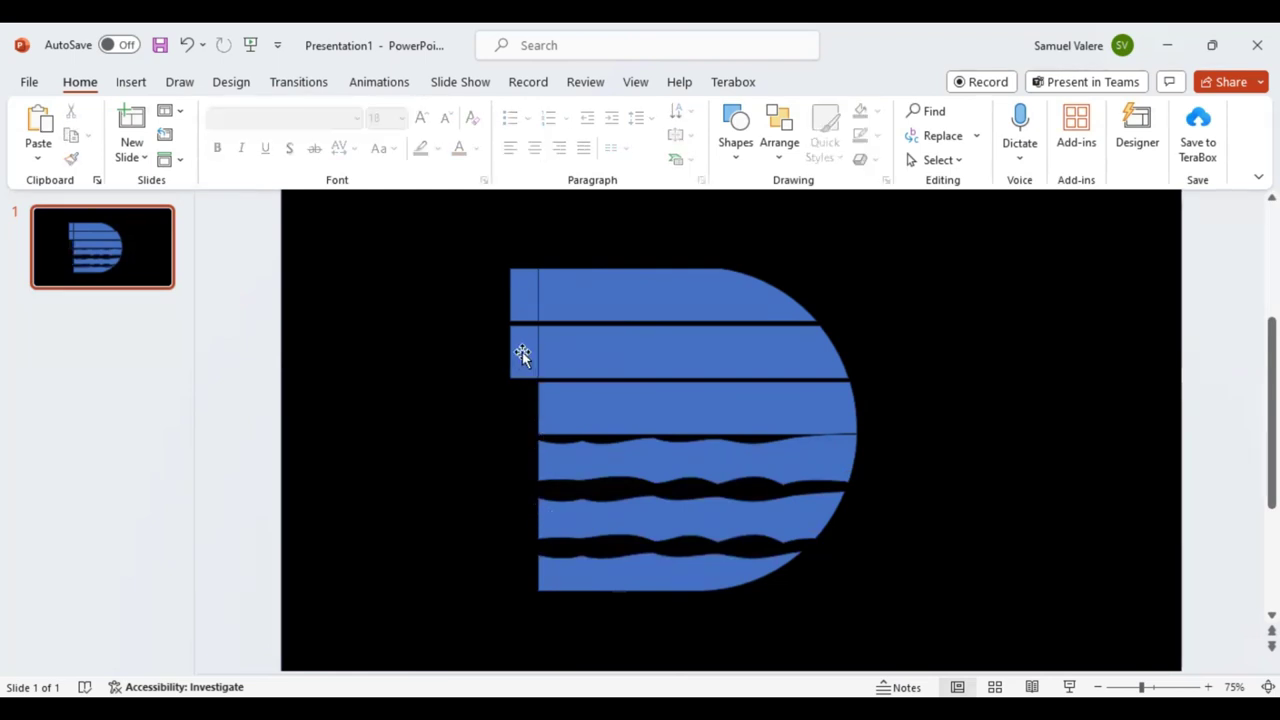
pyautogui.click(517, 355)
pyautogui.press('Delete')
pyautogui.click(522, 300)
pyautogui.press('Delete')
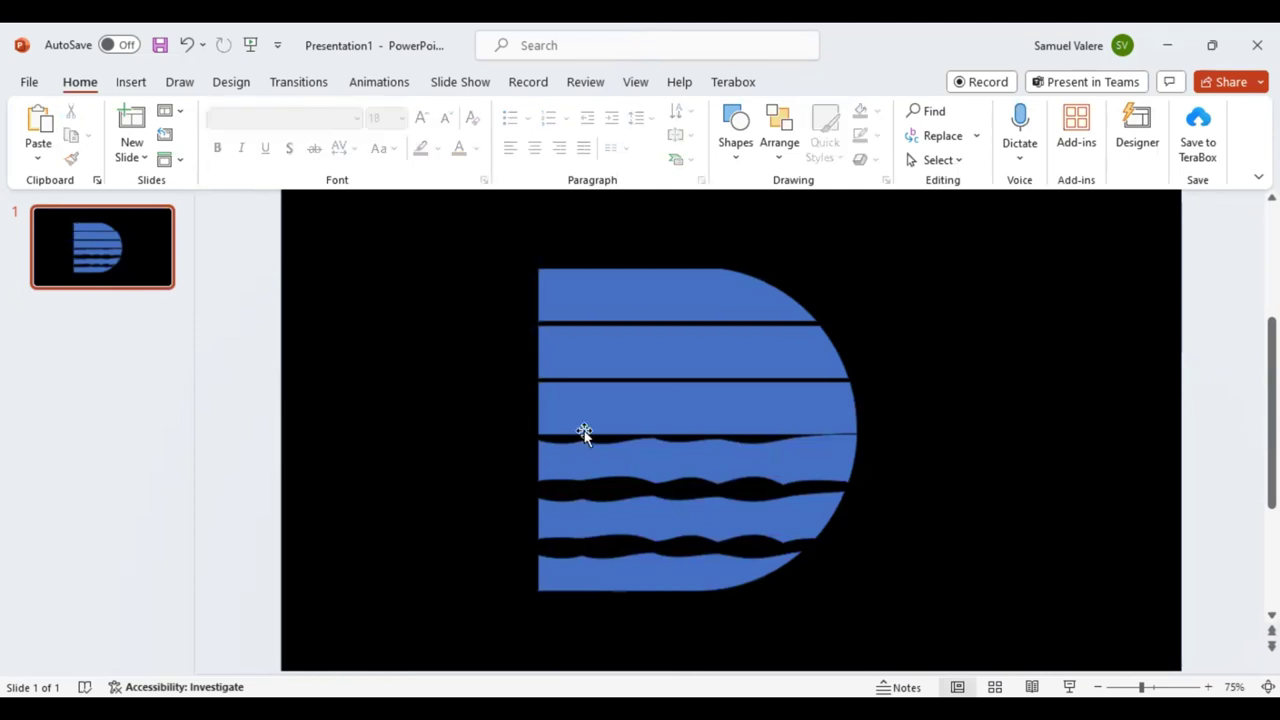
# - Draw a 2.78-inch oval circle and centre it over the middle of the striped D
pyautogui.click(140, 86)
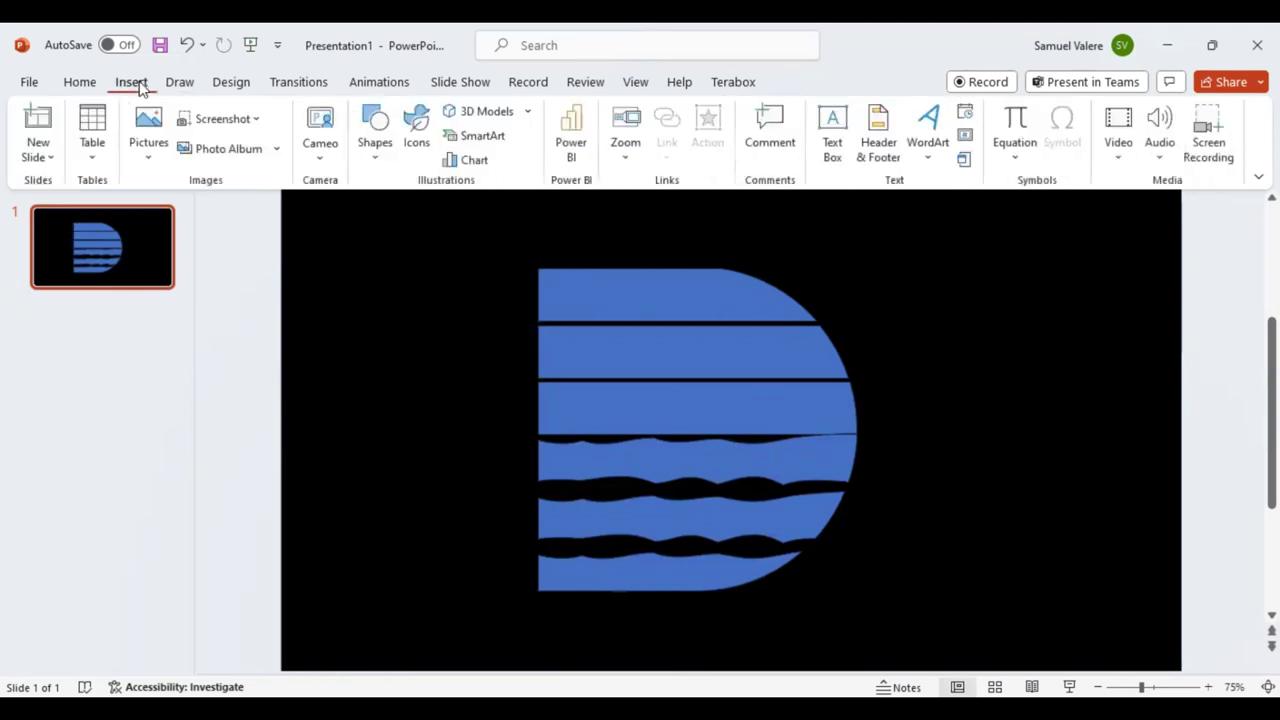
pyautogui.click(376, 160)
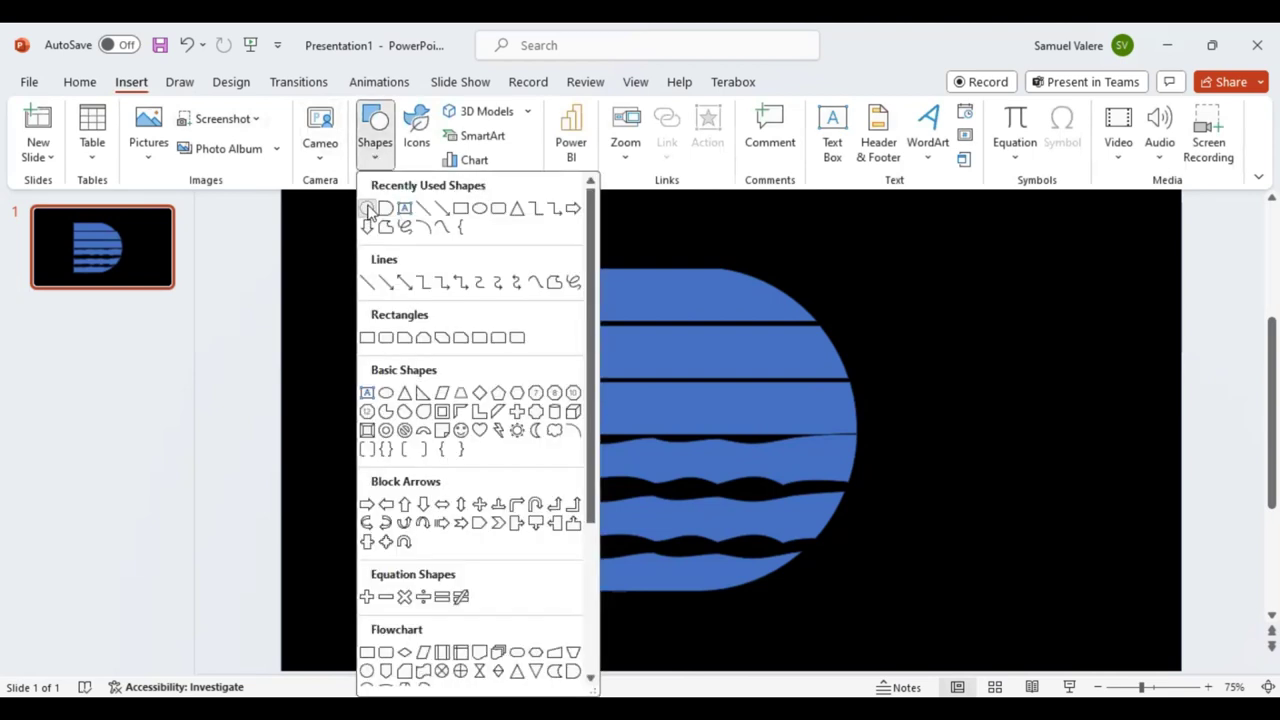
pyautogui.click(368, 208)
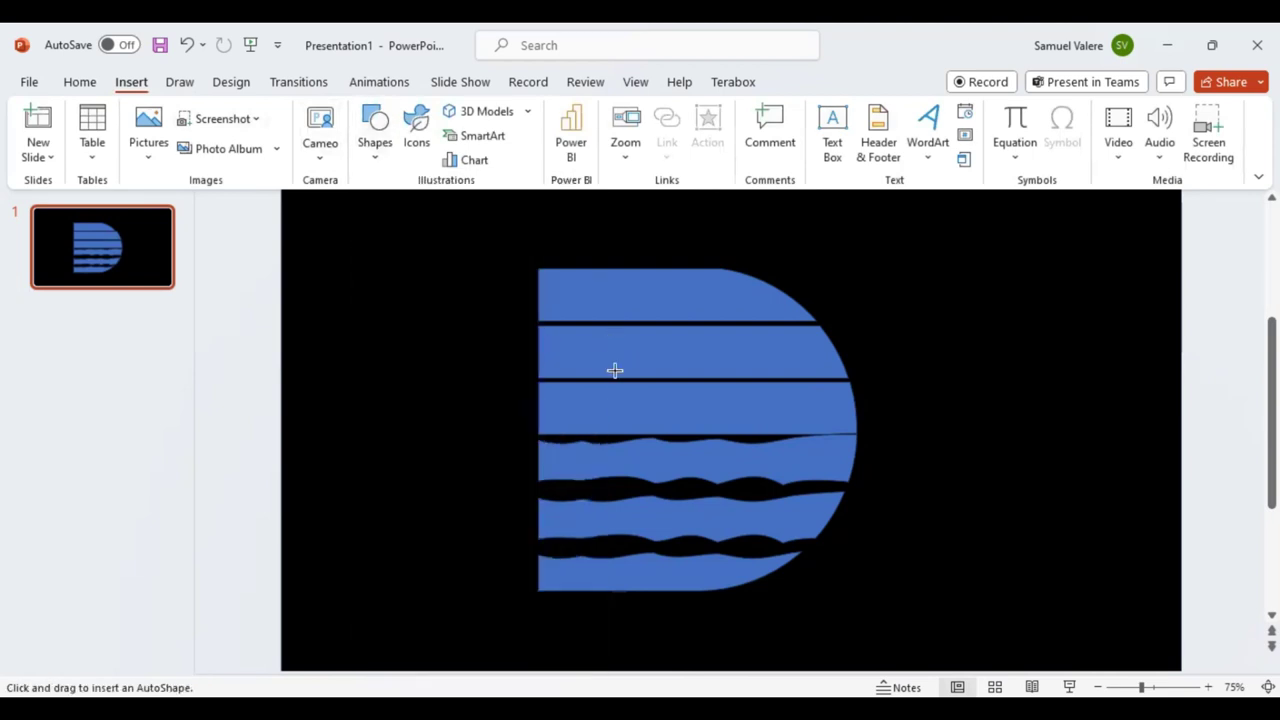
pyautogui.moveTo(605, 362); pyautogui.dragTo(793, 483)
pyautogui.moveTo(714, 457)
pyautogui.mouseDown()
pyautogui.moveTo(715, 437)
pyautogui.moveTo(689, 434)
pyautogui.mouseUp()
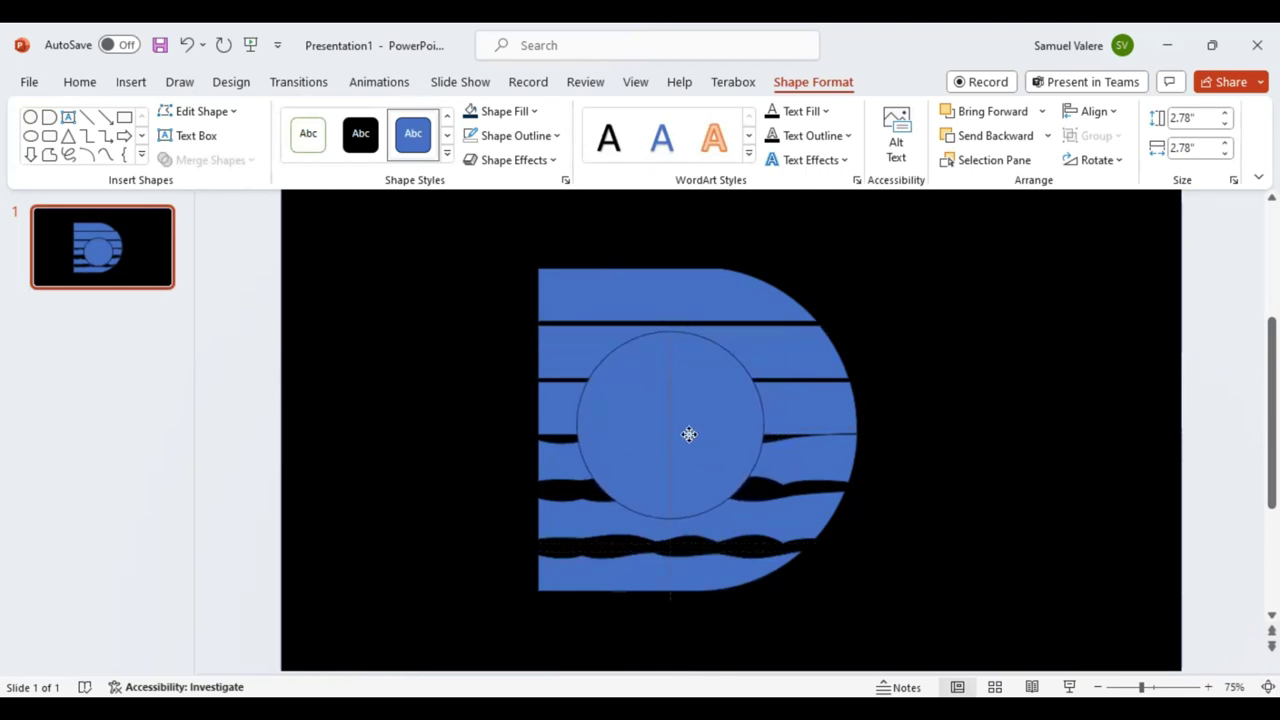
pyautogui.moveTo(689, 436); pyautogui.dragTo(687, 440)
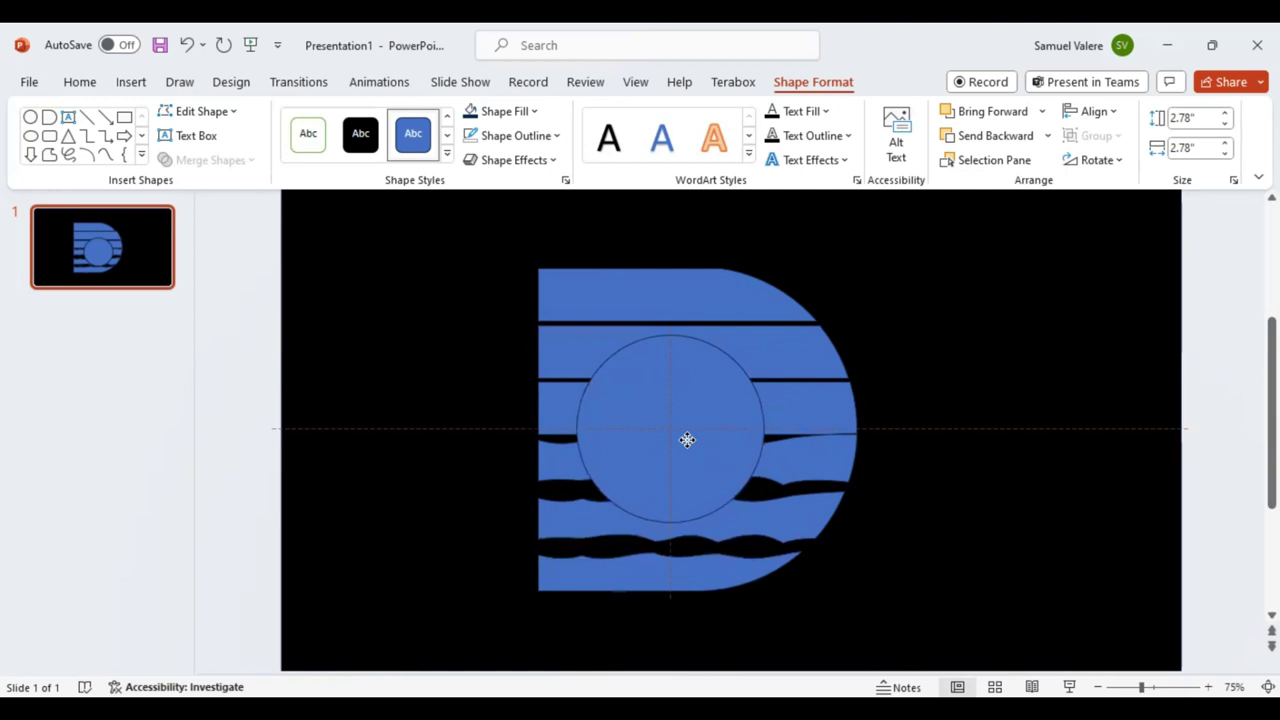
pyautogui.moveTo(687, 440); pyautogui.dragTo(687, 440)
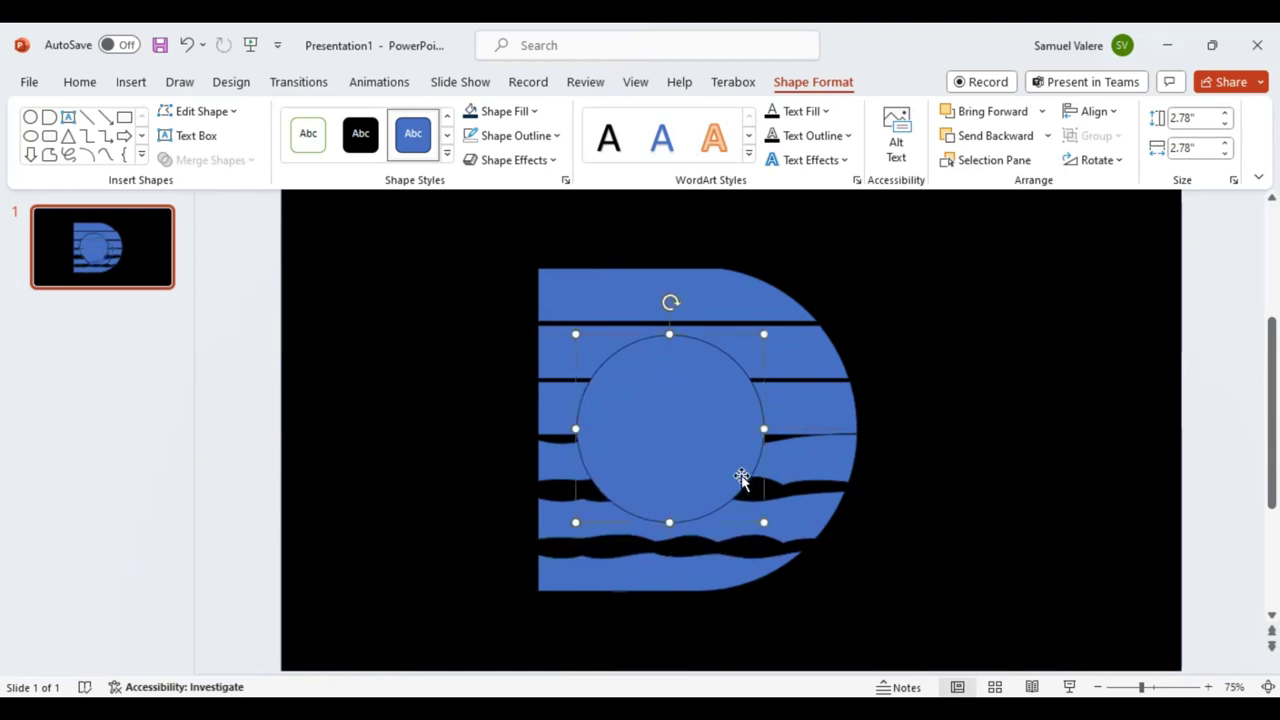
# - Select the circle with all the stripes and split them using Merge Shapes > Fragment
pyautogui.click(757, 580)
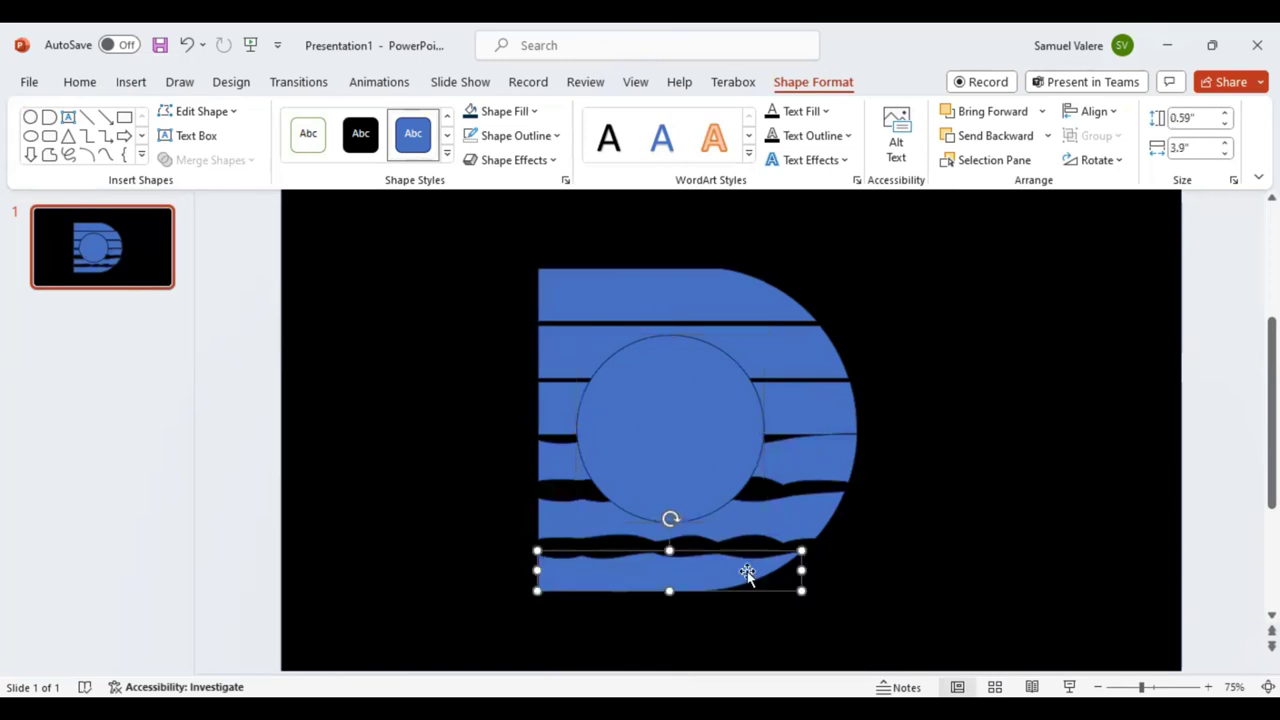
pyautogui.keyDown('shift'); pyautogui.click(823, 510); pyautogui.keyUp('shift')
pyautogui.keyDown('shift'); pyautogui.click(834, 460); pyautogui.keyUp('shift')
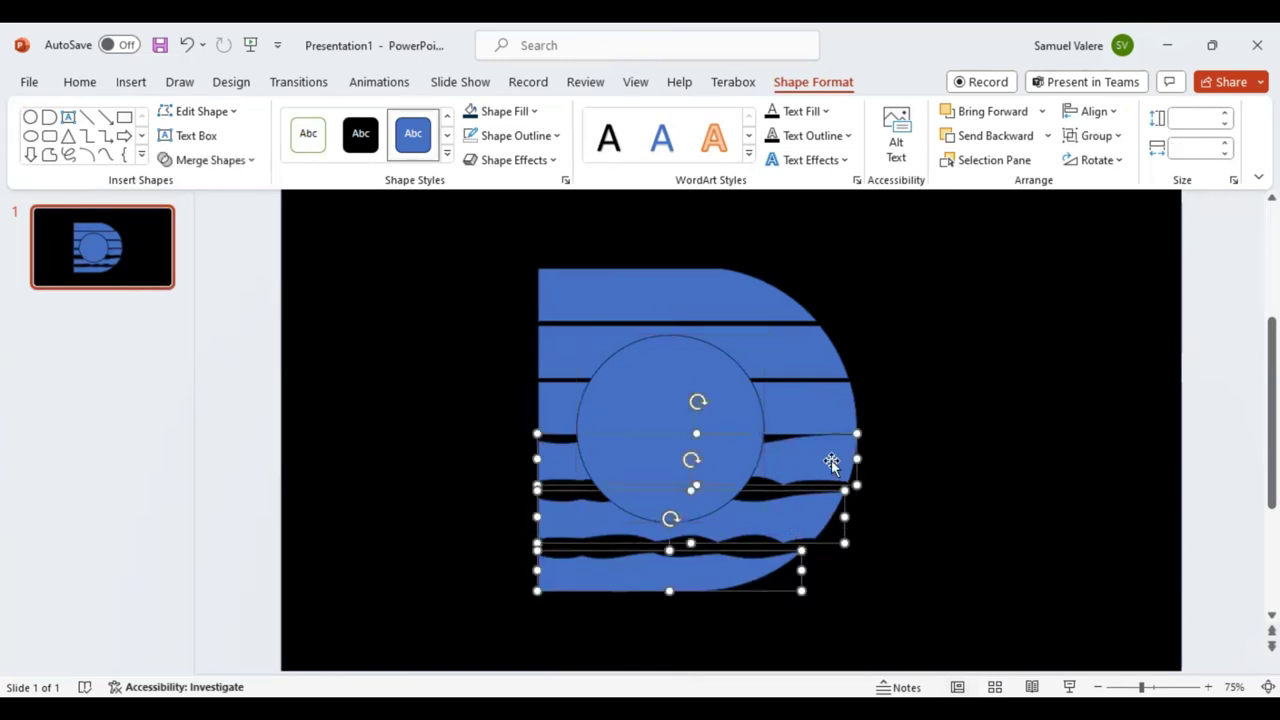
pyautogui.keyDown('shift'); pyautogui.click(806, 403); pyautogui.keyUp('shift')
pyautogui.keyDown('shift'); pyautogui.click(797, 362); pyautogui.keyUp('shift')
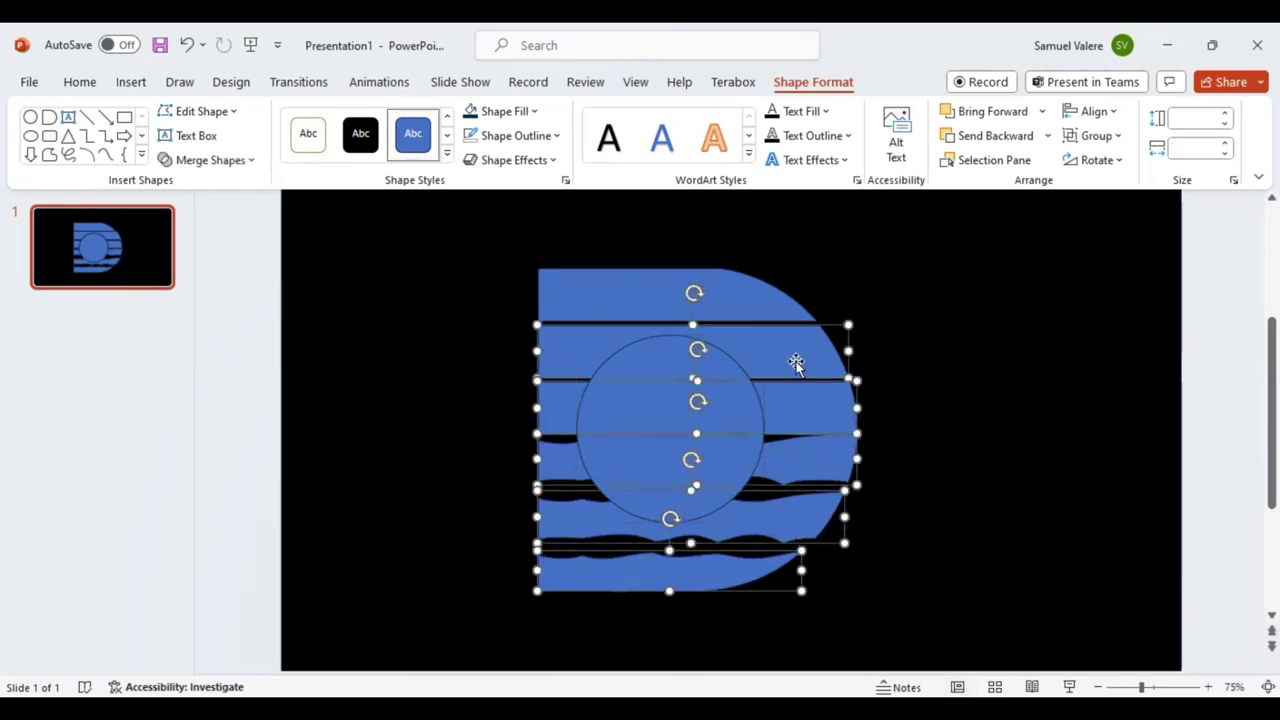
pyautogui.keyDown('shift'); pyautogui.click(749, 304); pyautogui.keyUp('shift')
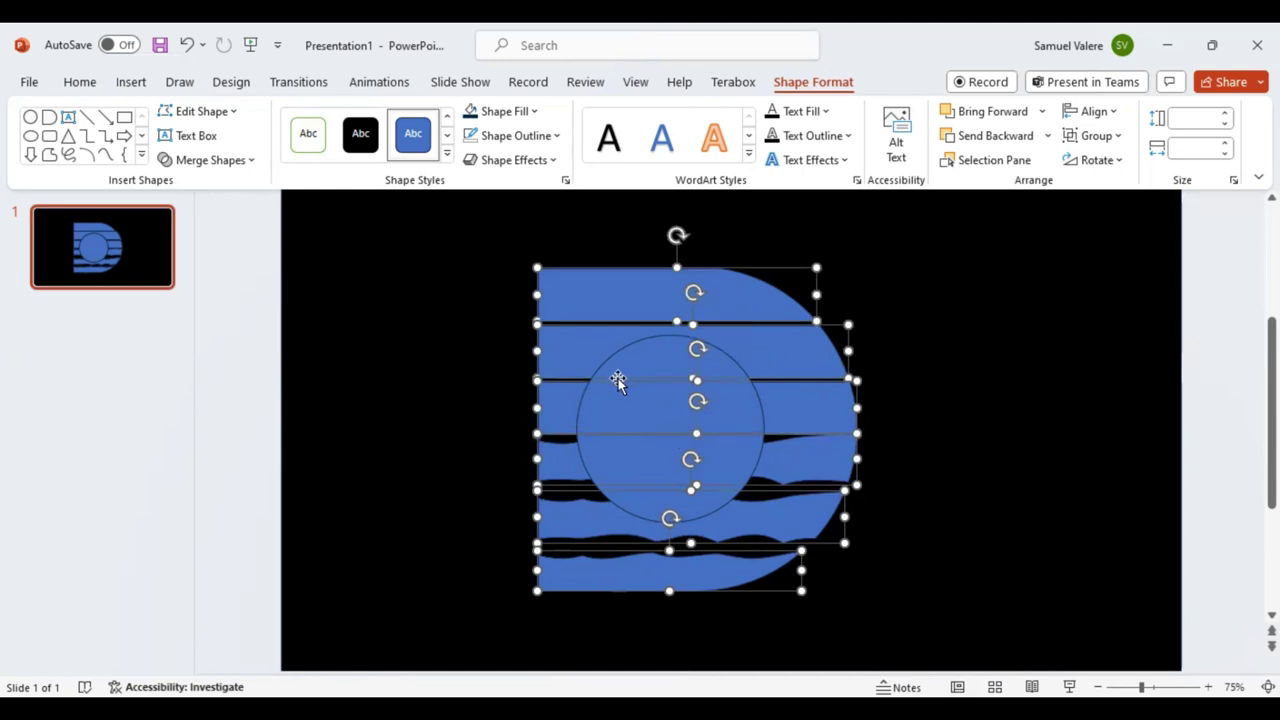
pyautogui.keyDown('shift'); pyautogui.click(645, 400); pyautogui.keyUp('shift')
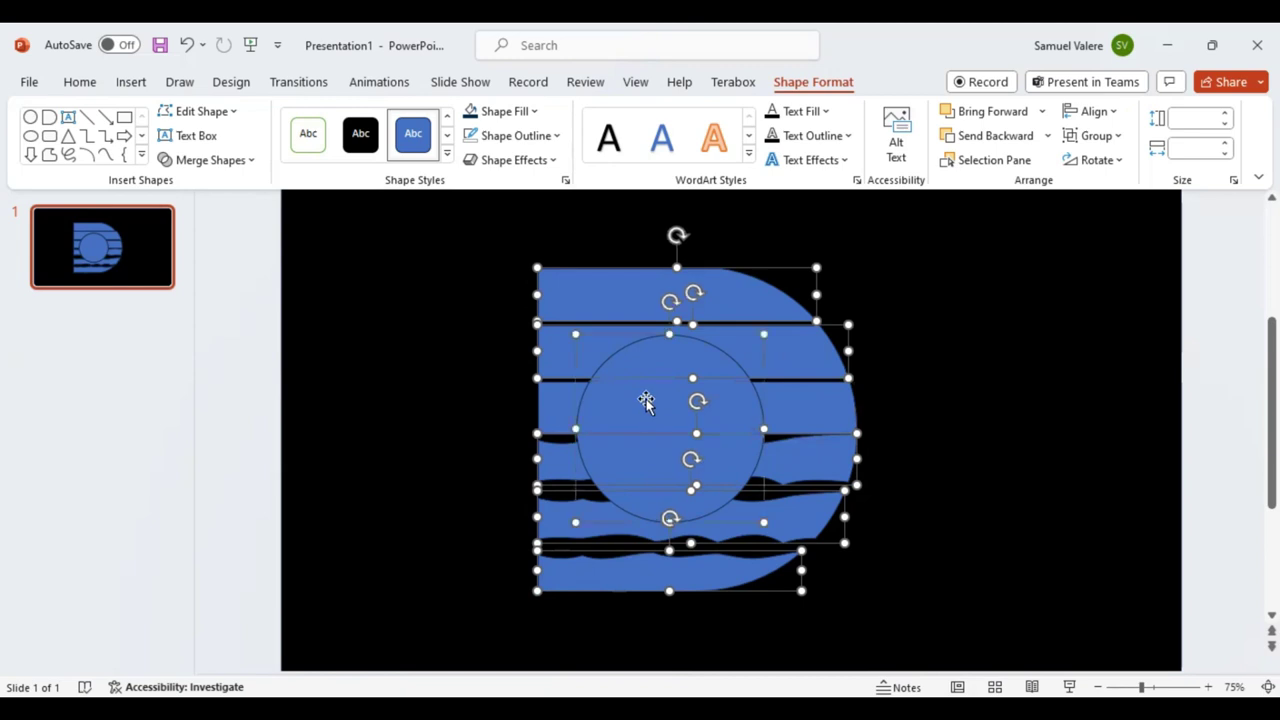
pyautogui.keyDown('shift'); pyautogui.click(563, 400); pyautogui.keyUp('shift')
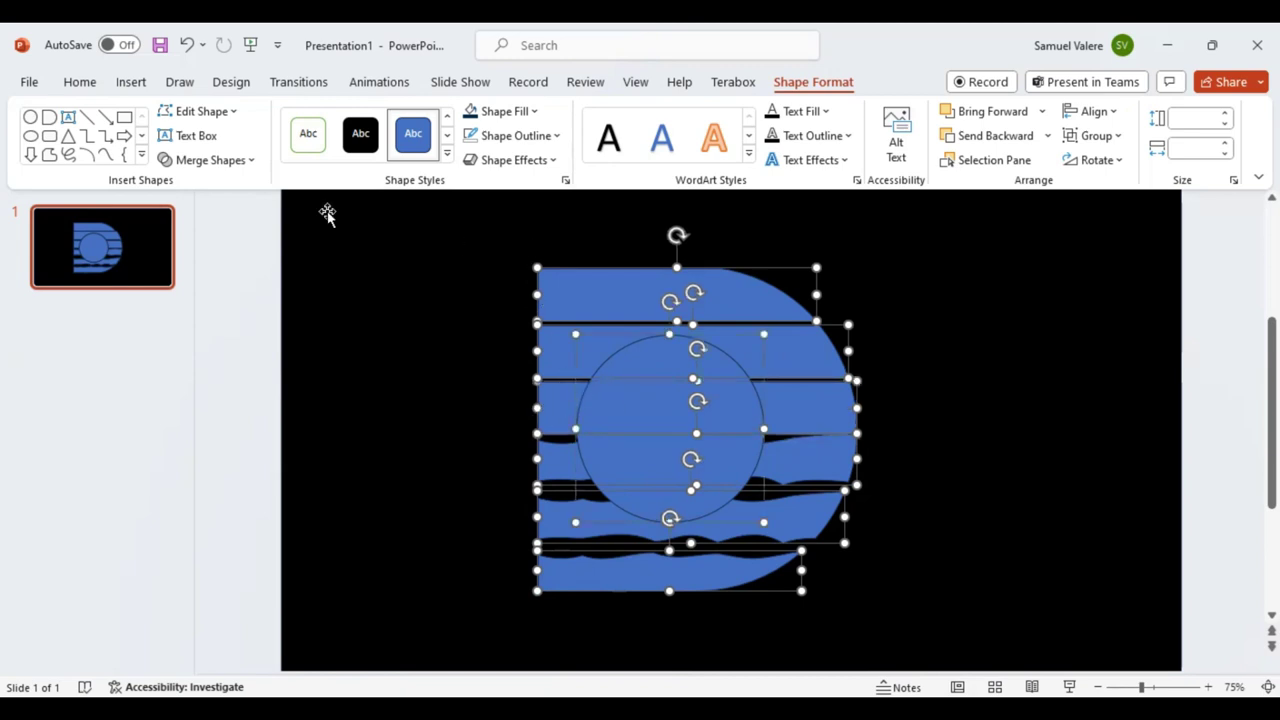
pyautogui.click(250, 162)
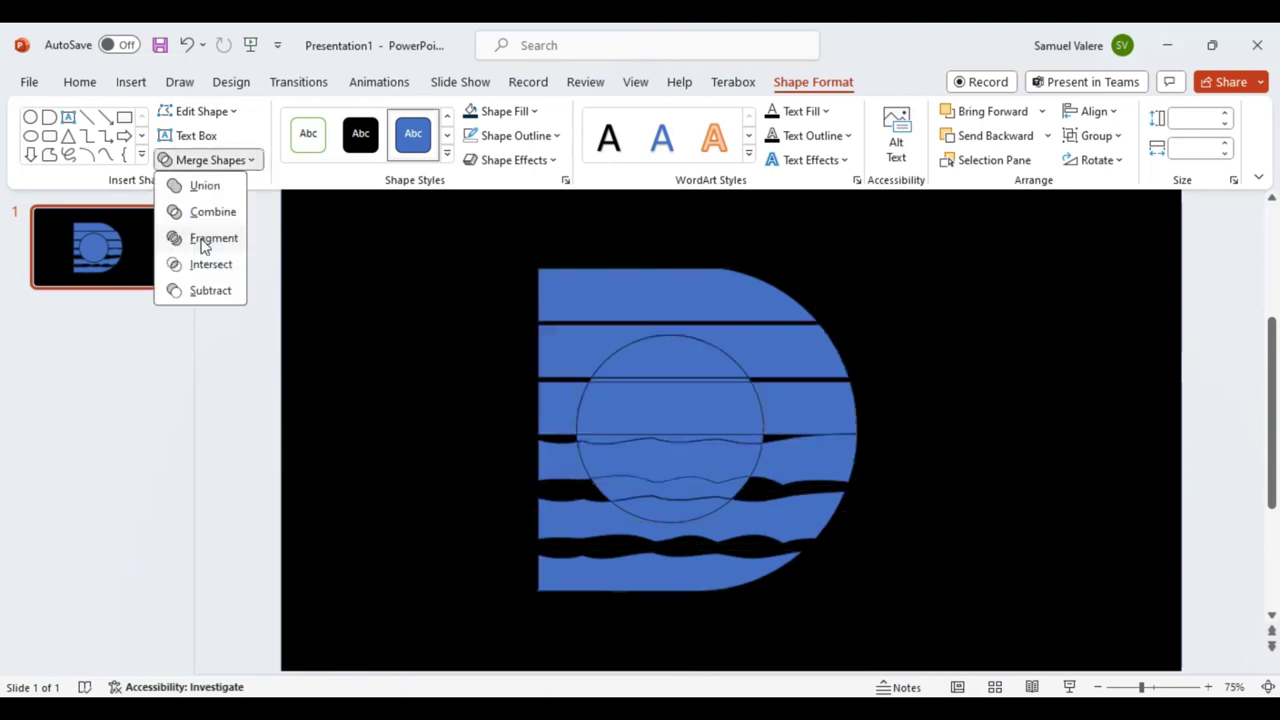
pyautogui.click(202, 245)
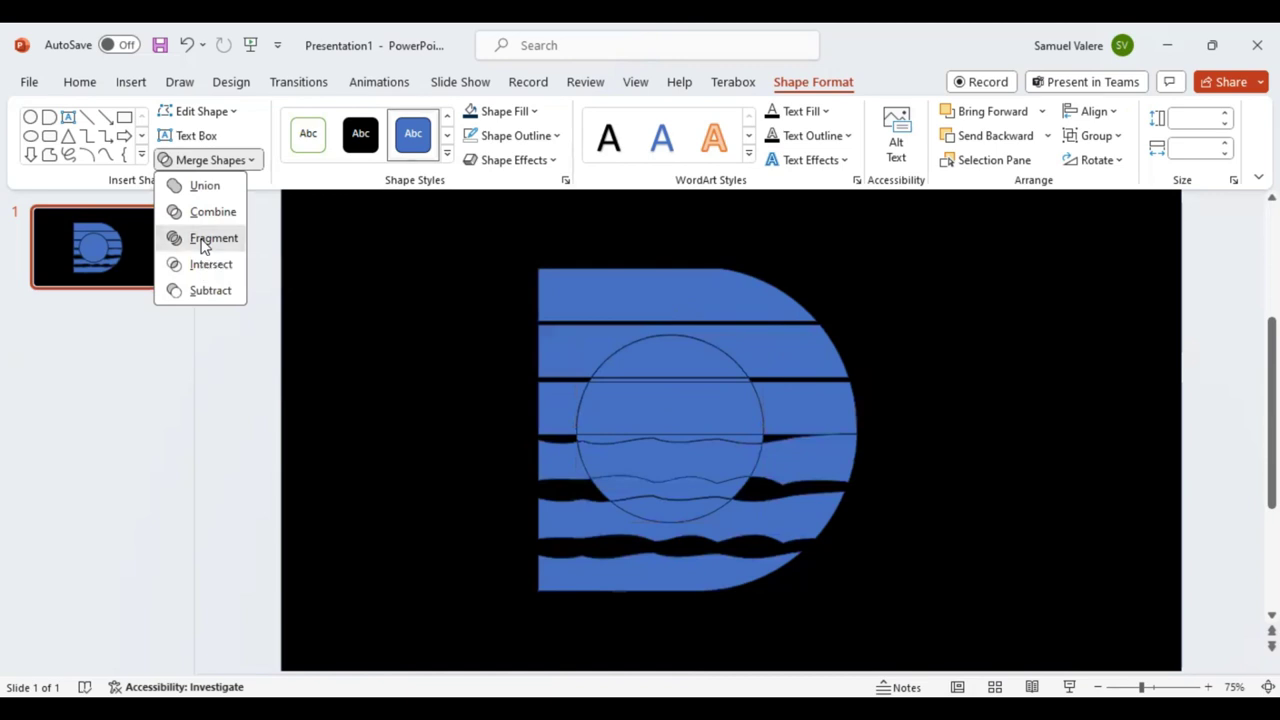
pyautogui.click(950, 457)
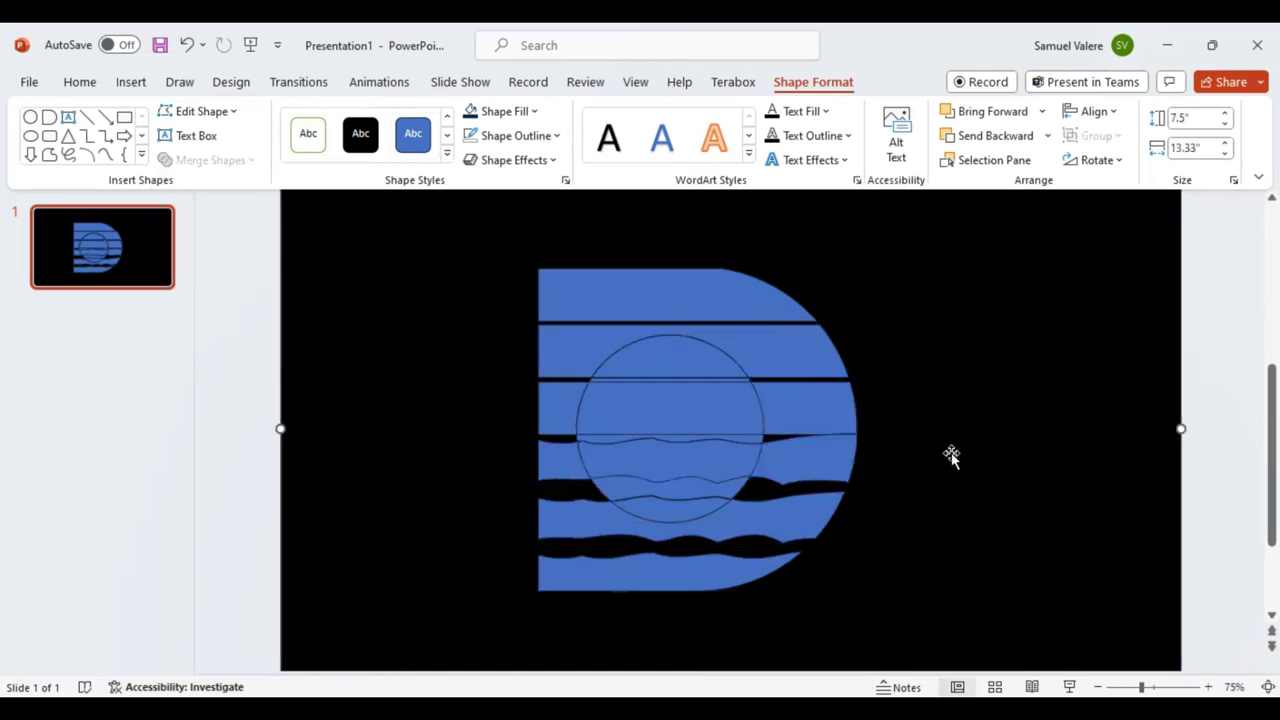
# - Delete the thin leftover fragment inside the circle
pyautogui.click(726, 488)
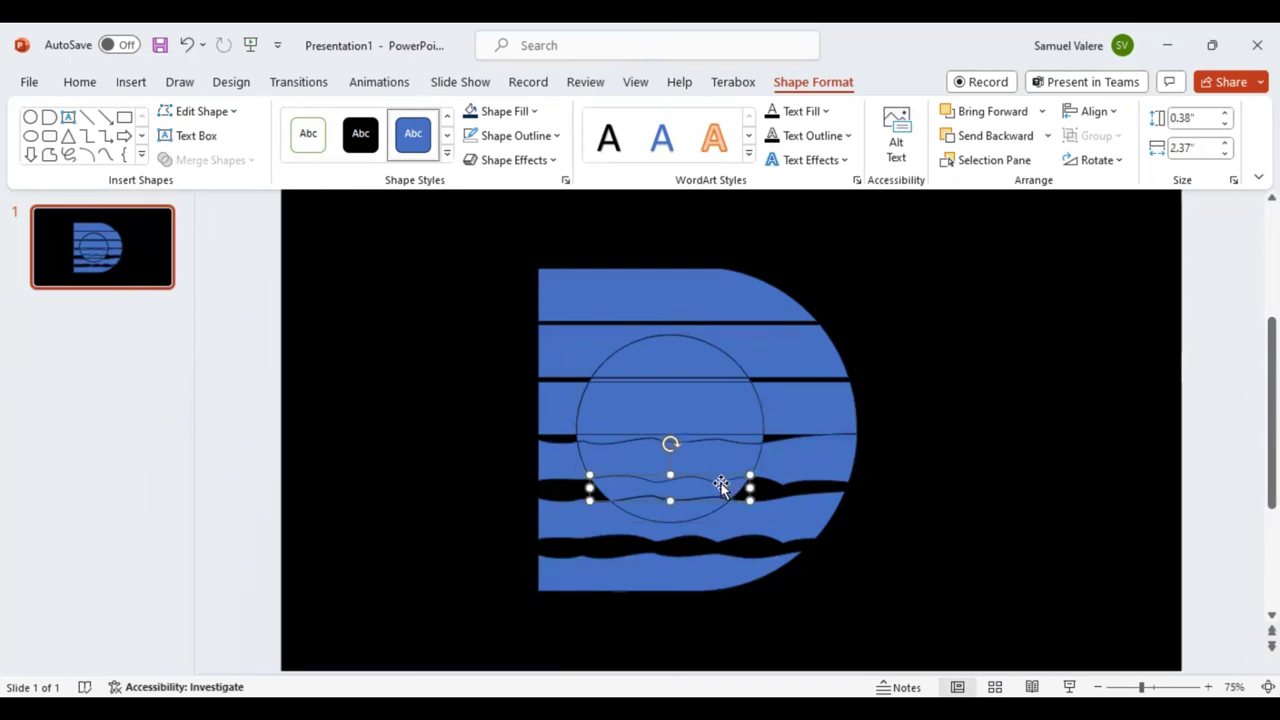
pyautogui.press('Delete')
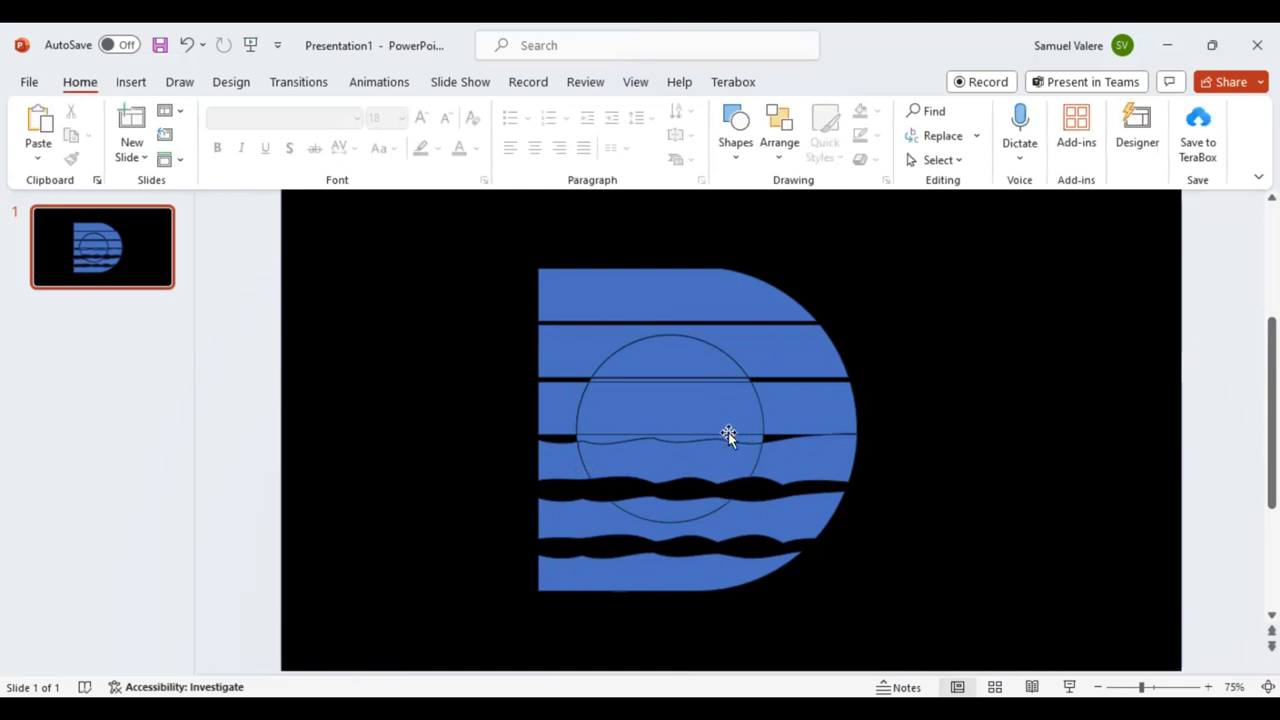
pyautogui.click(749, 440)
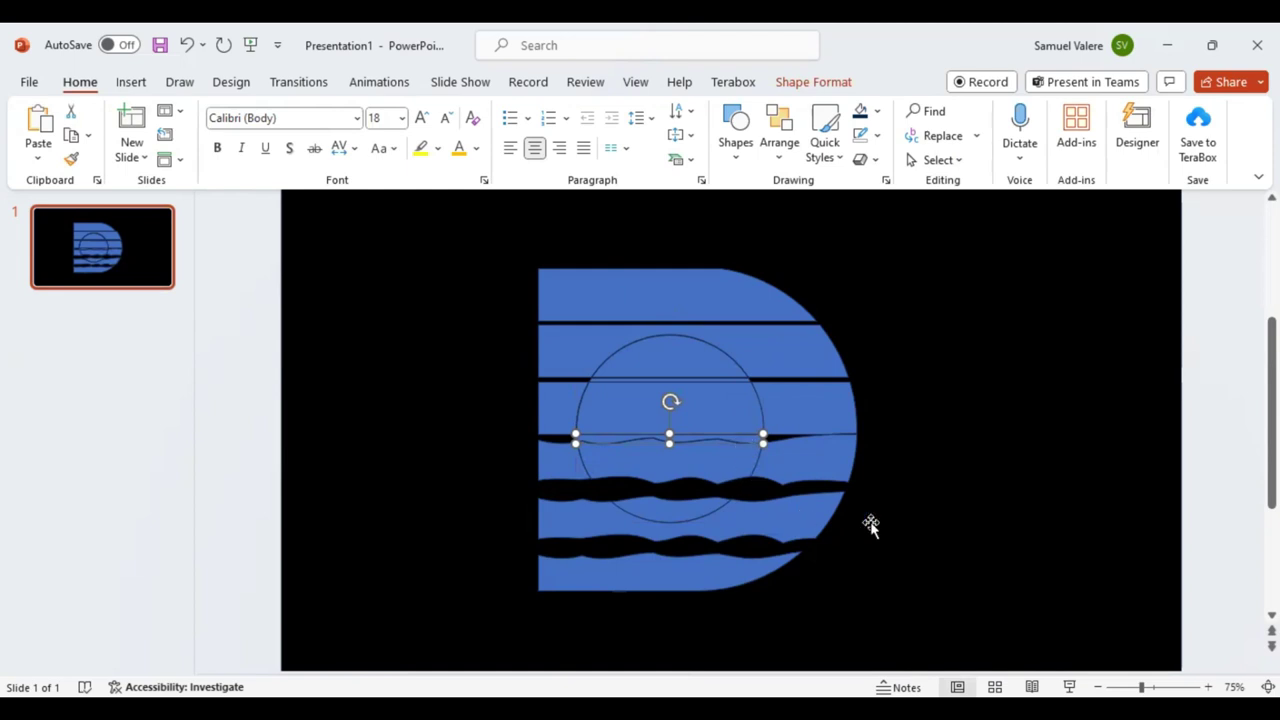
pyautogui.click(953, 525)
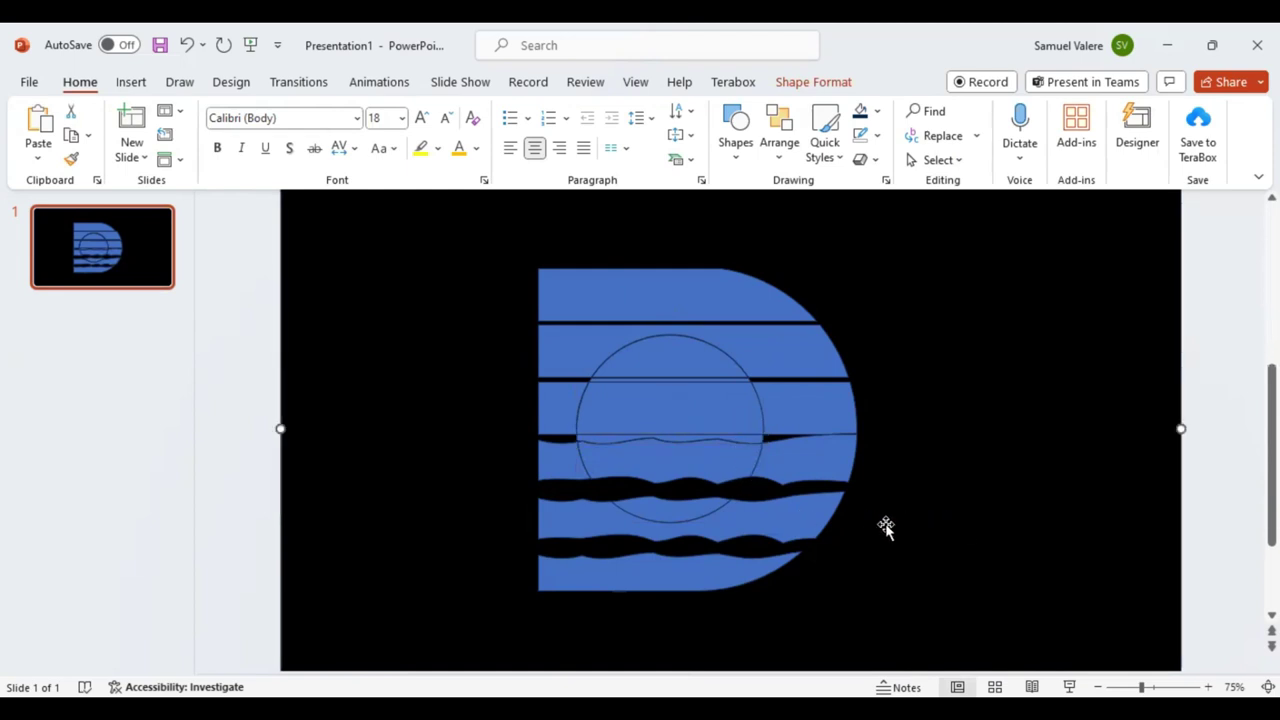
# - Select the right, full-width and small left pieces of the upper wave band
pyautogui.click(810, 465)
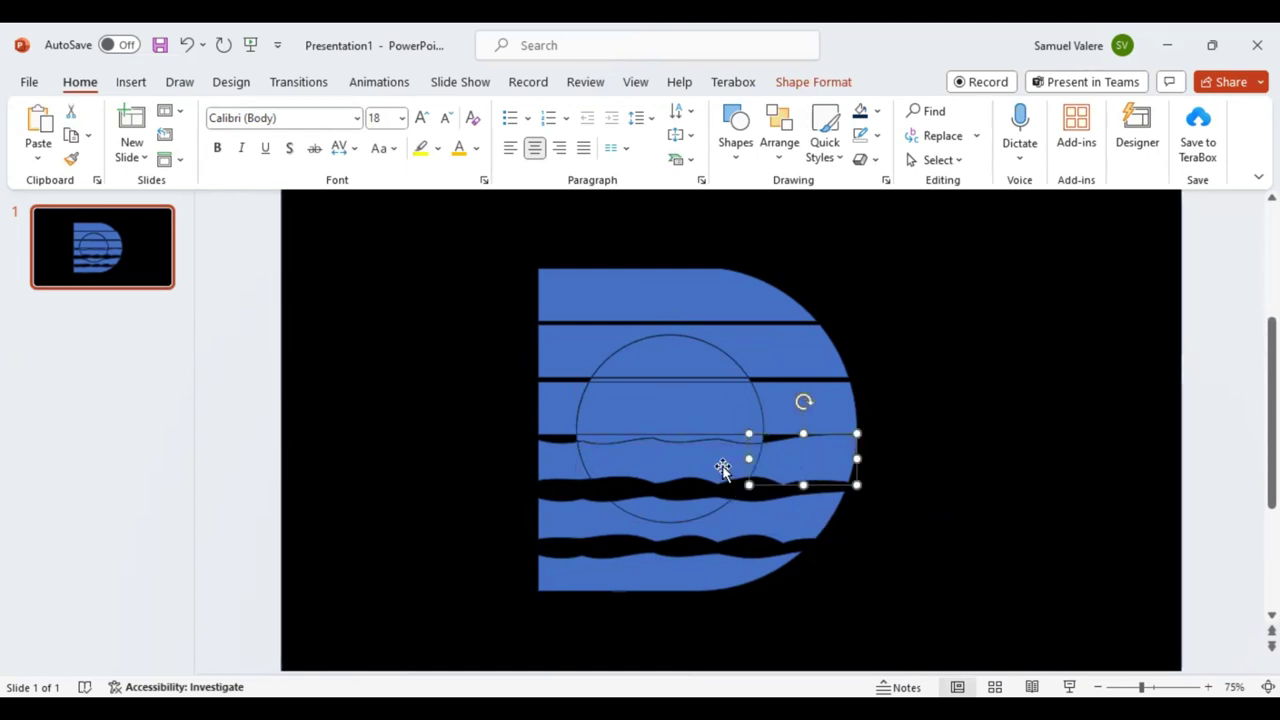
pyautogui.keyDown('shift'); pyautogui.click(575, 458); pyautogui.keyUp('shift')
pyautogui.keyDown('shift'); pyautogui.click(560, 458); pyautogui.keyUp('shift')
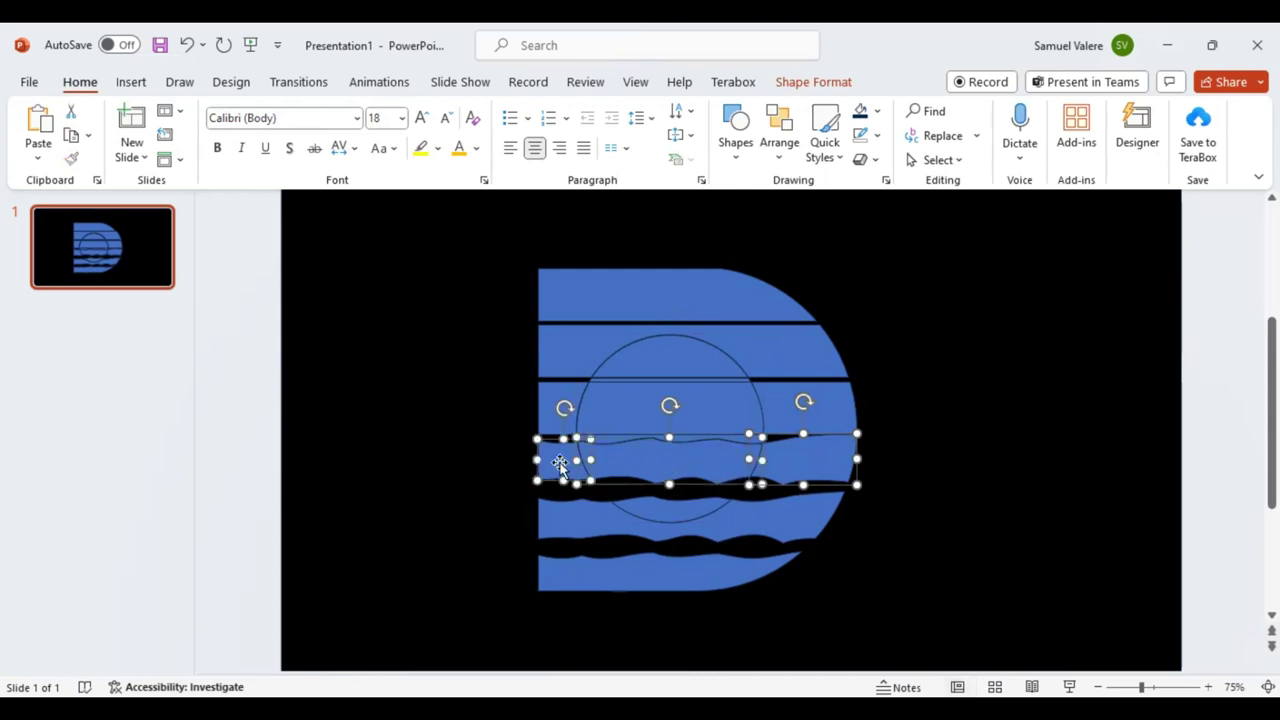
pyautogui.click(812, 84)
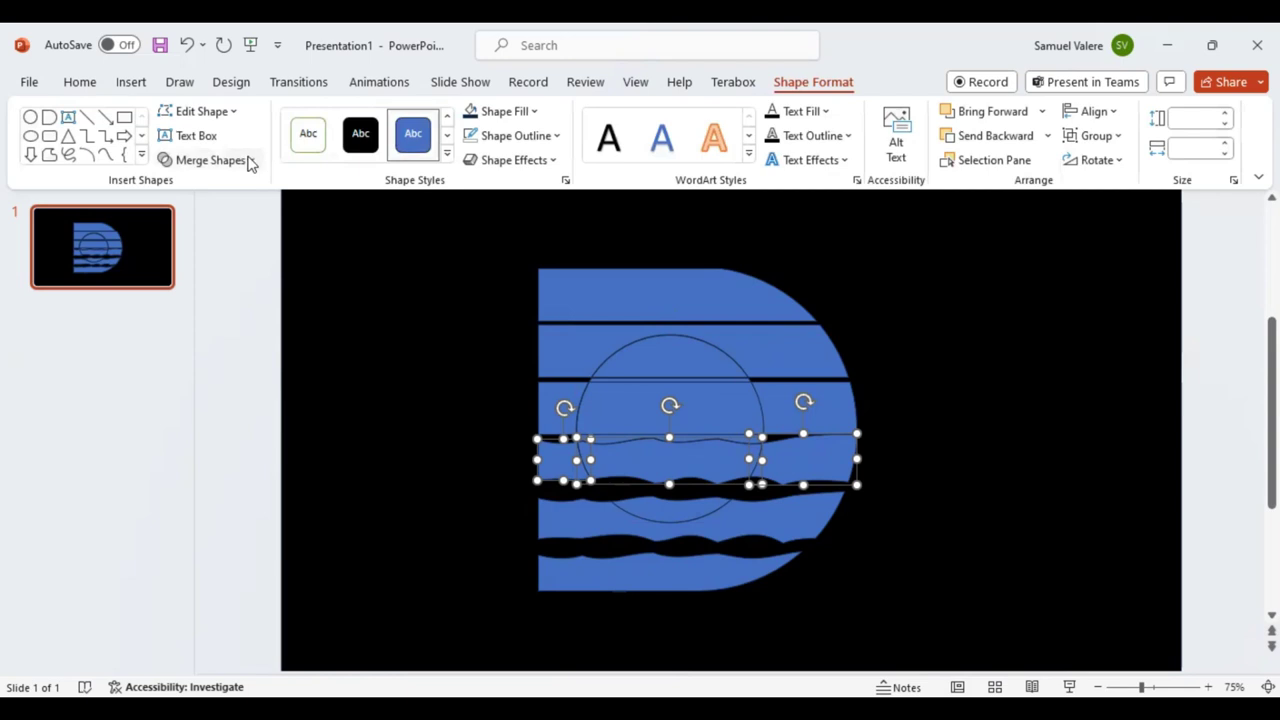
# - Union the upper wave pieces into one band and deal with the stray tiny line below the D
pyautogui.click(249, 163)
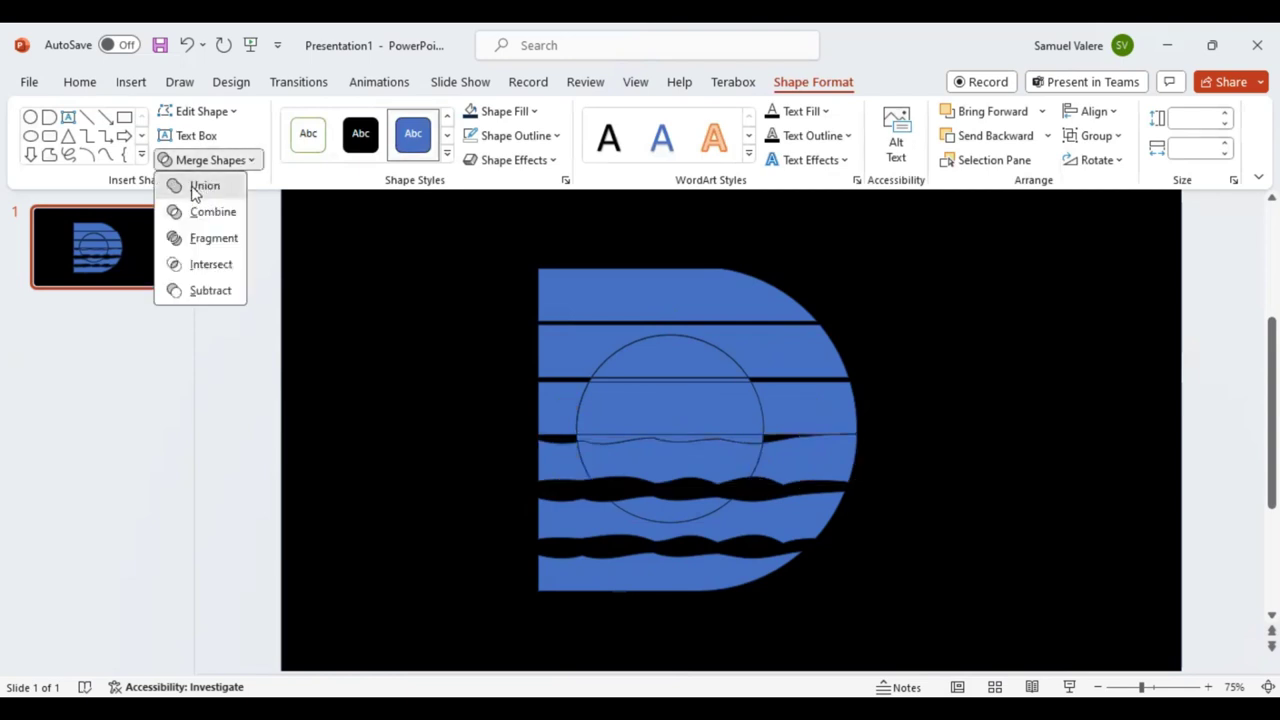
pyautogui.click(195, 188)
pyautogui.click(786, 517)
pyautogui.keyDown('shift'); pyautogui.click(674, 514); pyautogui.keyUp('shift')
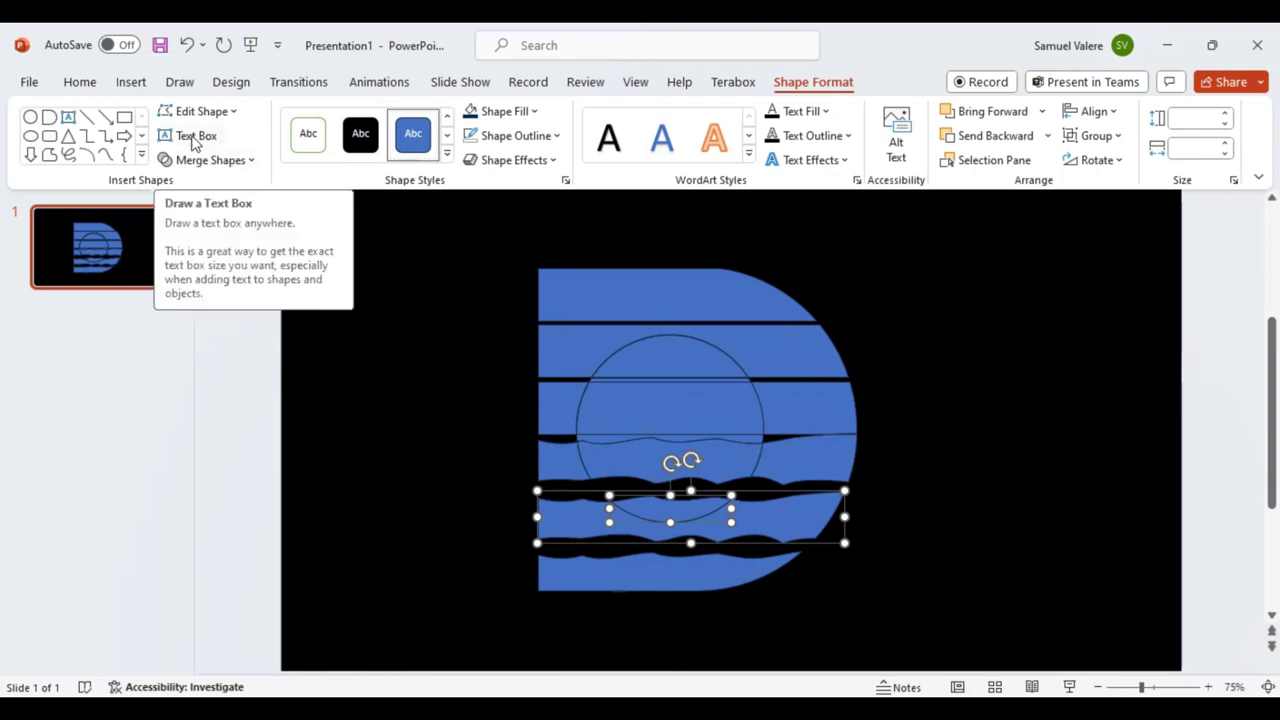
pyautogui.click(249, 162)
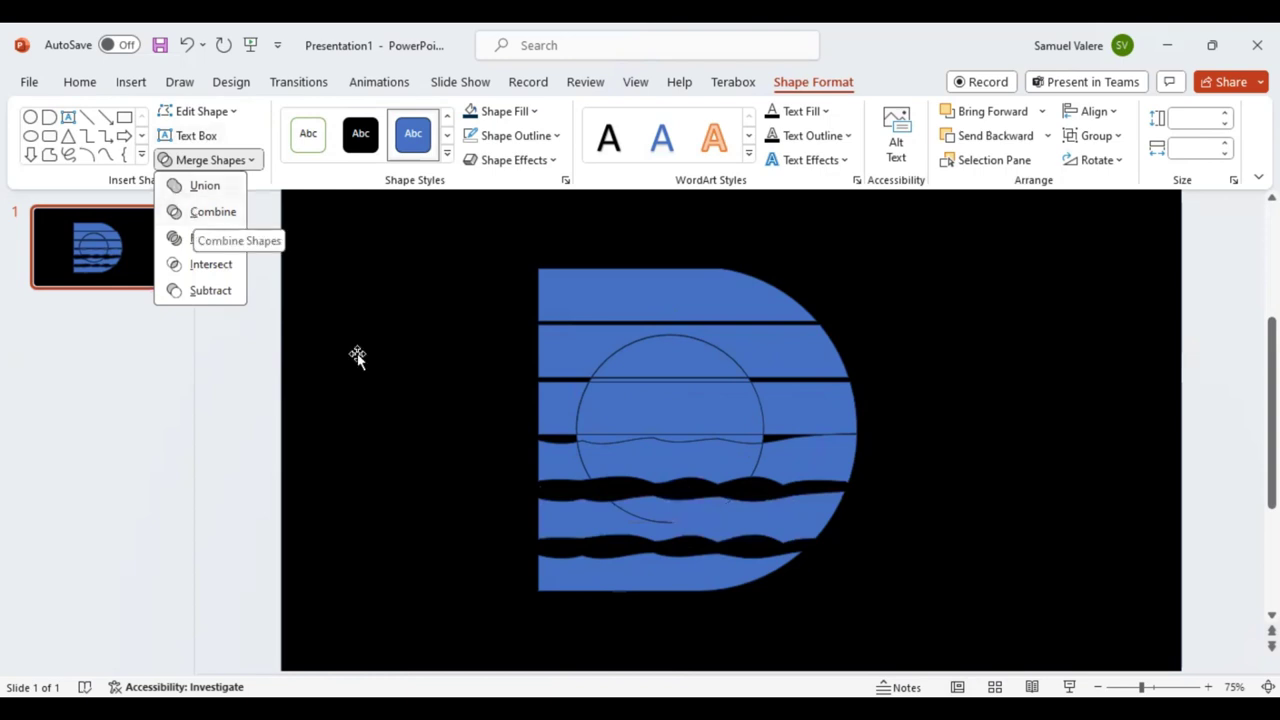
pyautogui.click(680, 515)
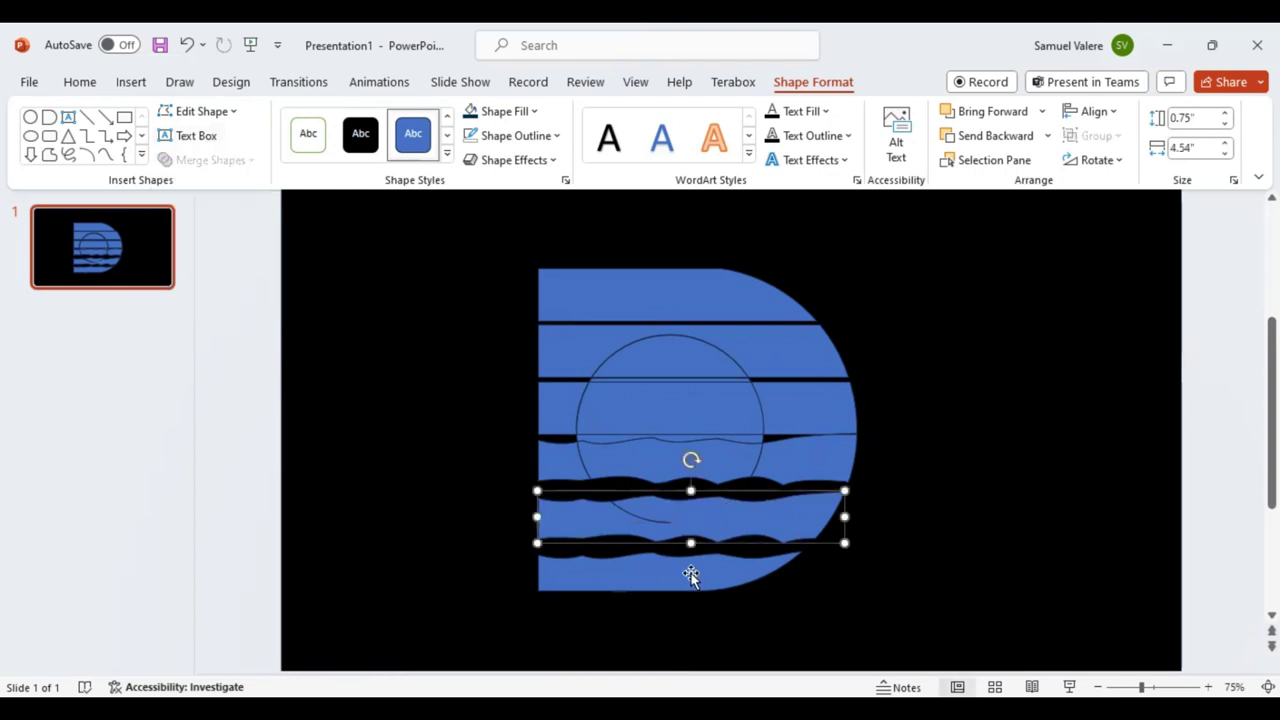
pyautogui.click(619, 594)
pyautogui.click(619, 592)
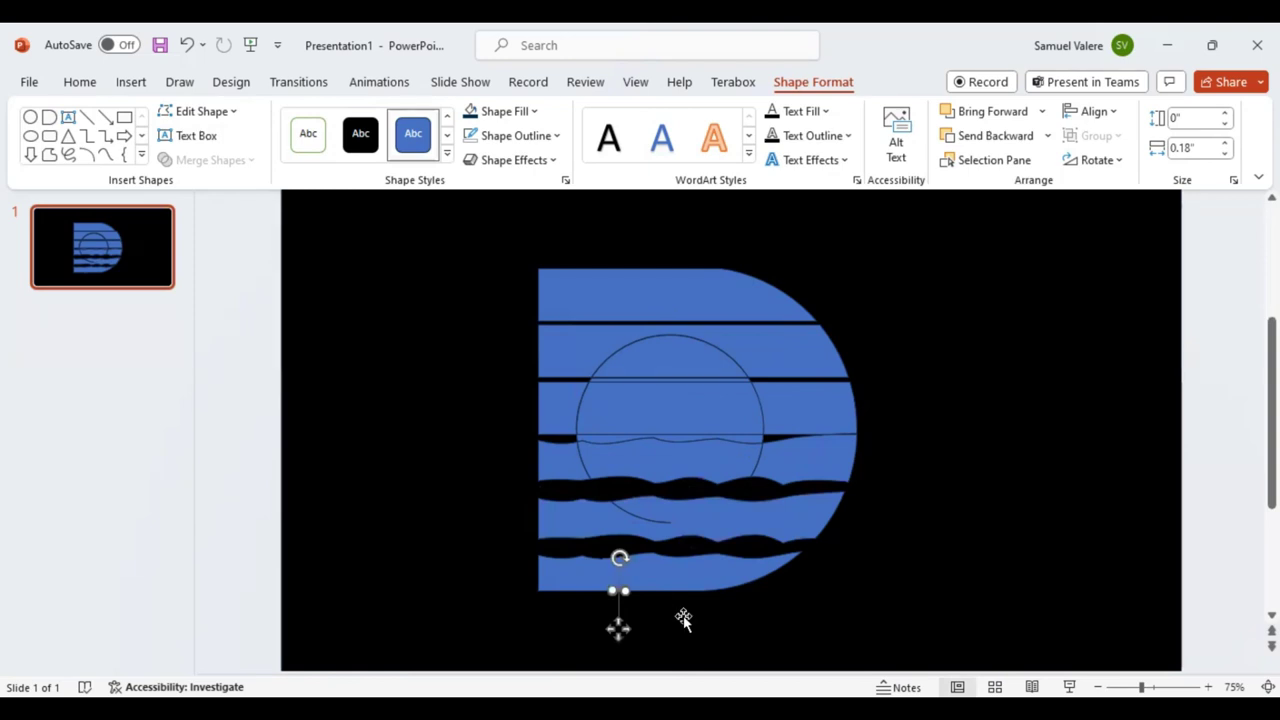
pyautogui.press('Escape')
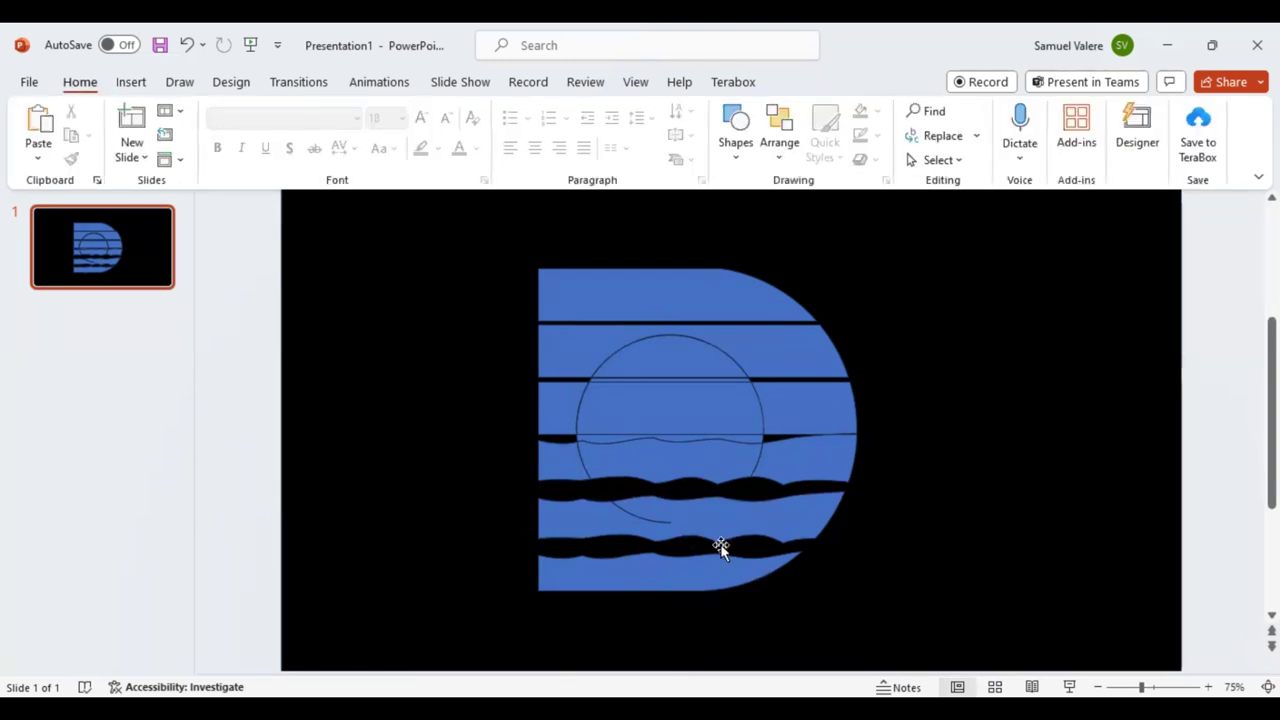
# - Union the circle's upper pieces into a single 1.61 by 2.78 inch shape
pyautogui.click(749, 440)
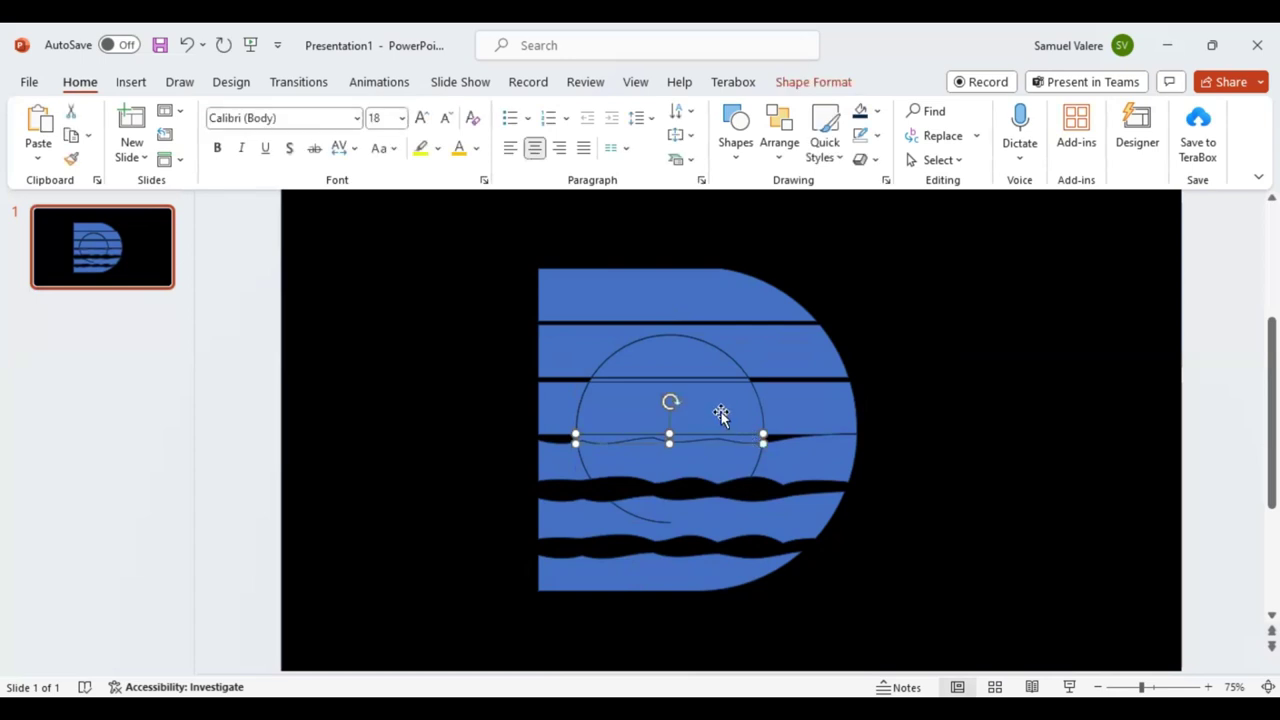
pyautogui.keyDown('shift'); pyautogui.click(714, 410); pyautogui.keyUp('shift')
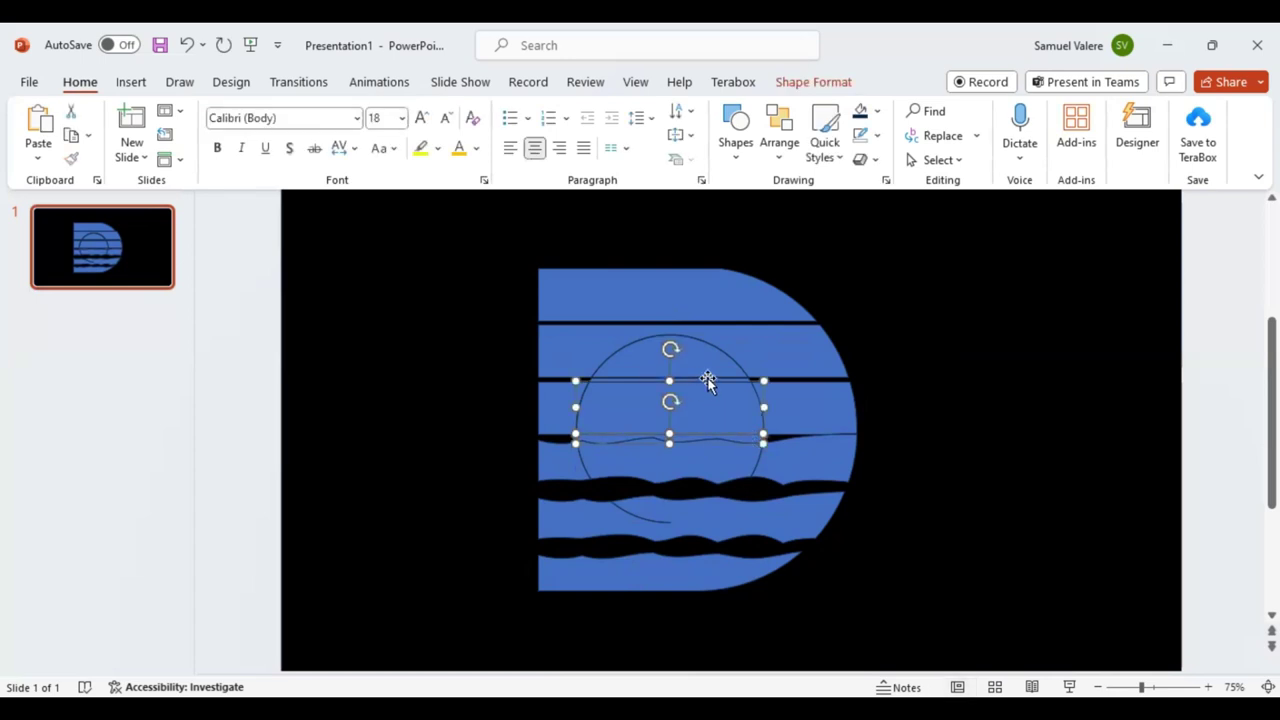
pyautogui.keyDown('shift'); pyautogui.click(707, 381); pyautogui.keyUp('shift')
pyautogui.keyDown('shift'); pyautogui.click(706, 381); pyautogui.keyUp('shift')
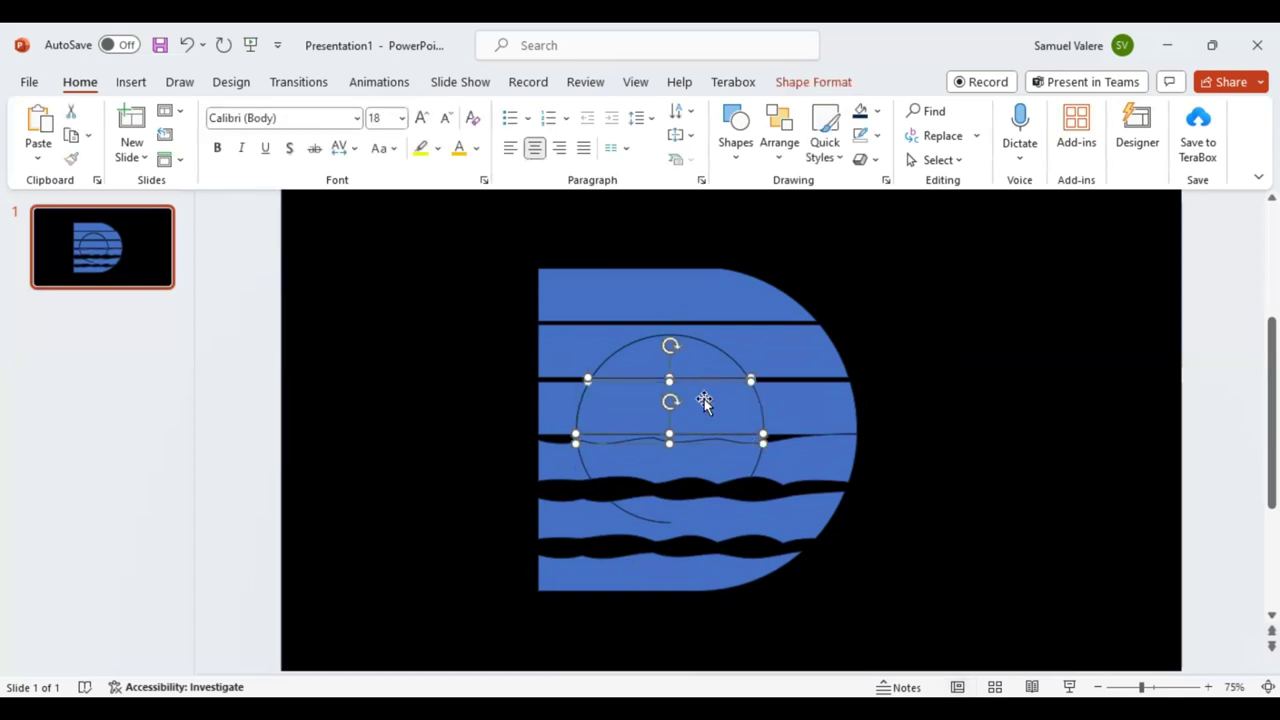
pyautogui.keyDown('shift'); pyautogui.click(691, 359); pyautogui.keyUp('shift')
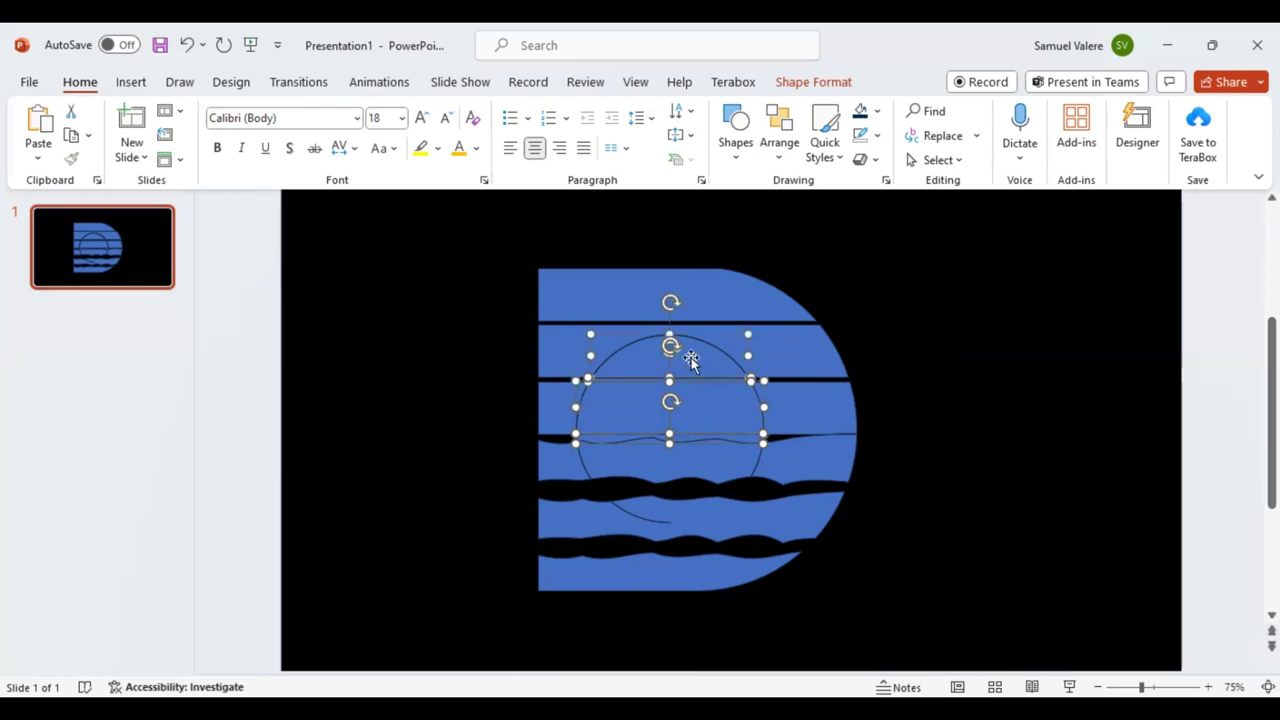
pyautogui.click(799, 86)
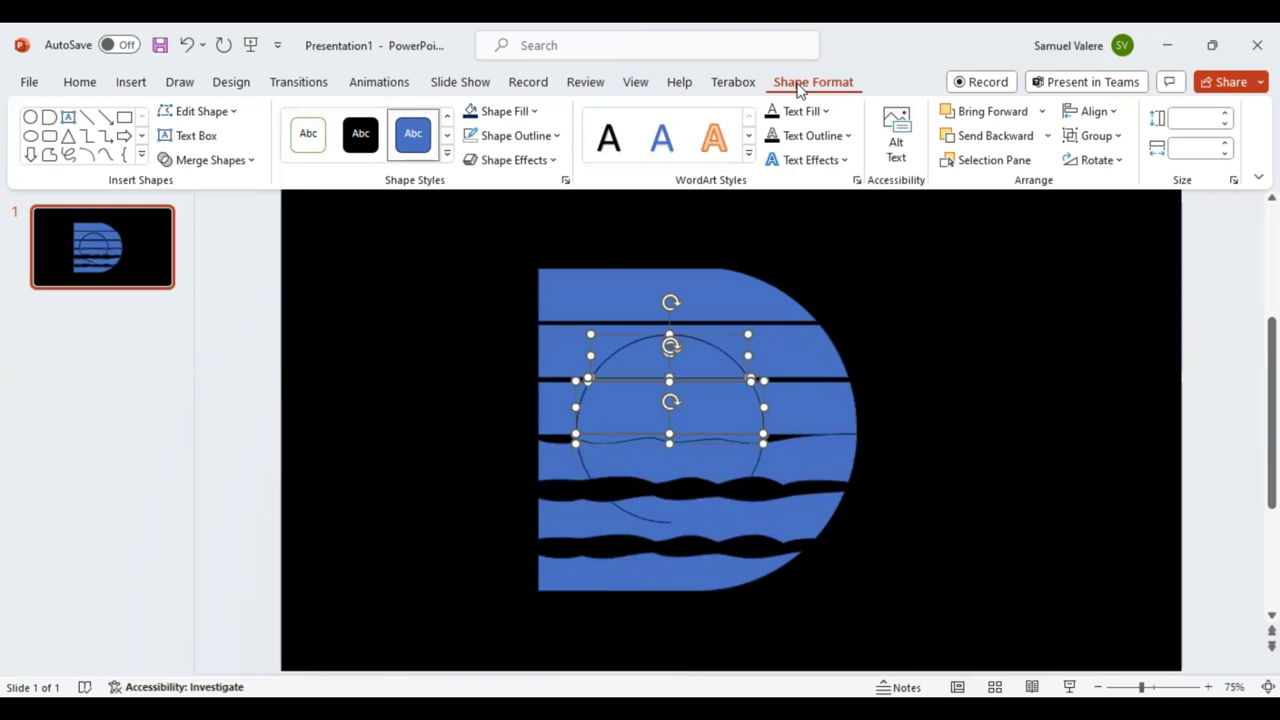
pyautogui.click(250, 163)
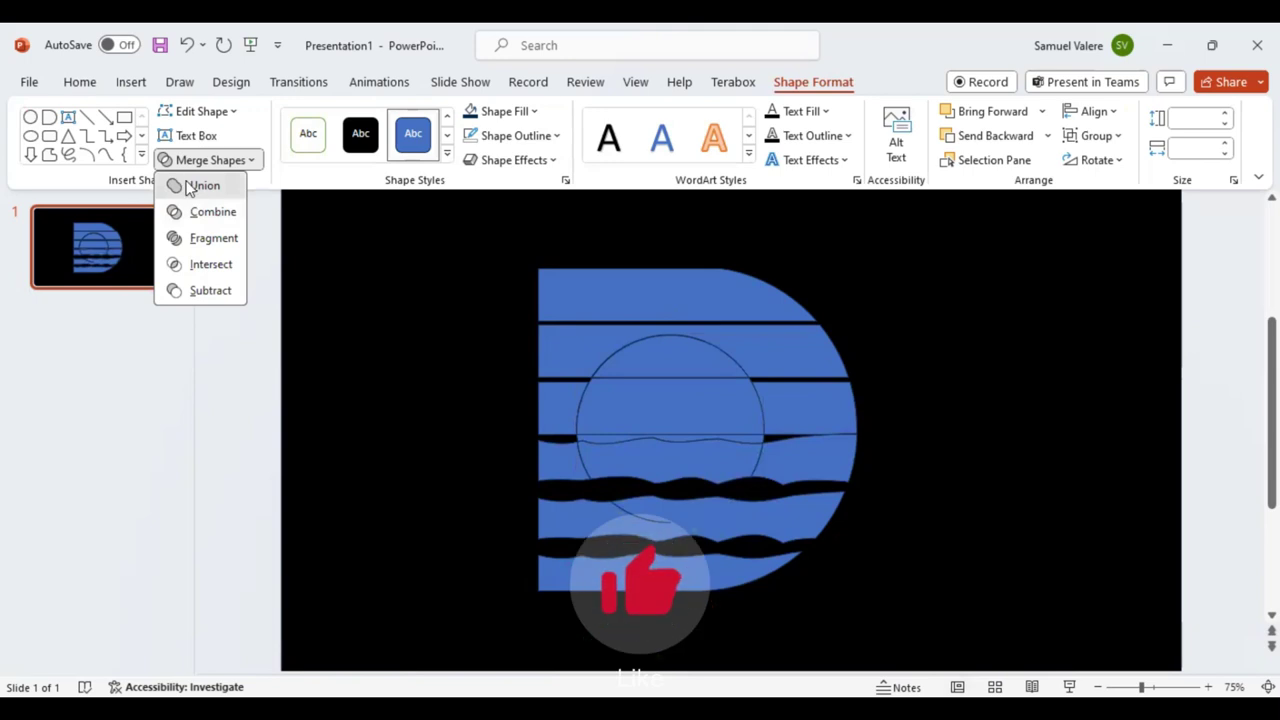
pyautogui.click(198, 186)
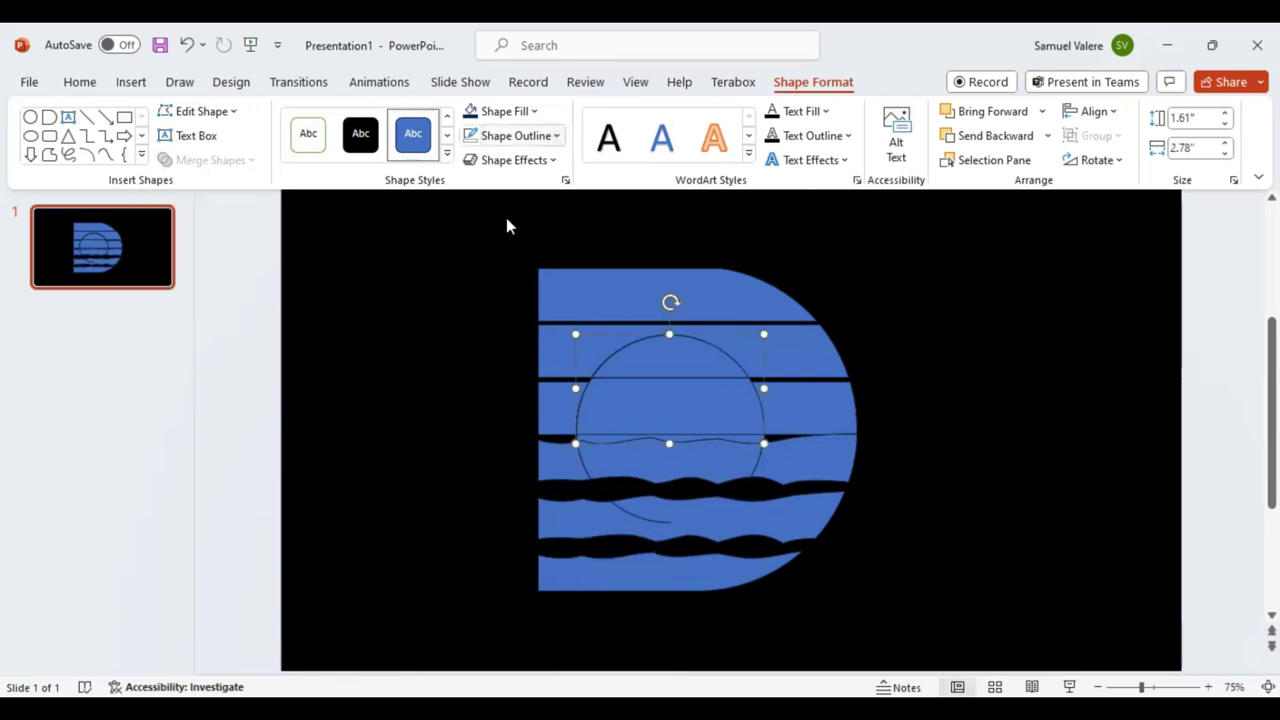
pyautogui.click(515, 135)
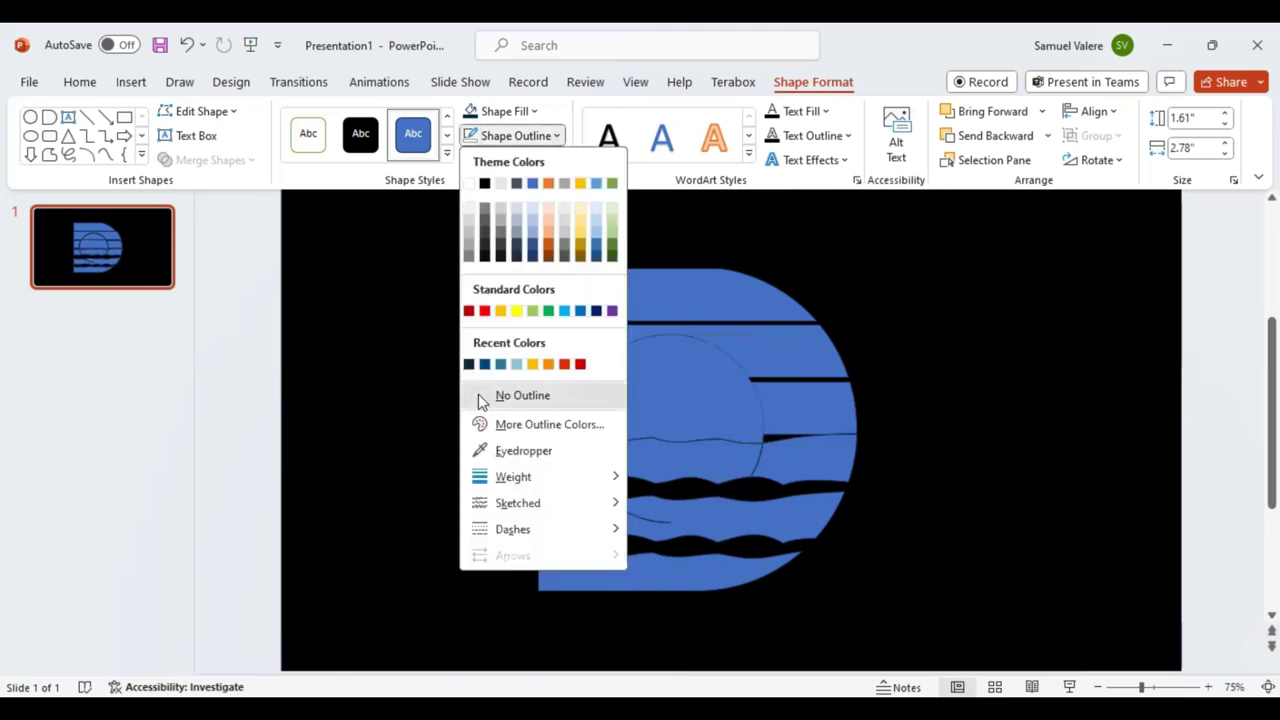
pyautogui.click(554, 376)
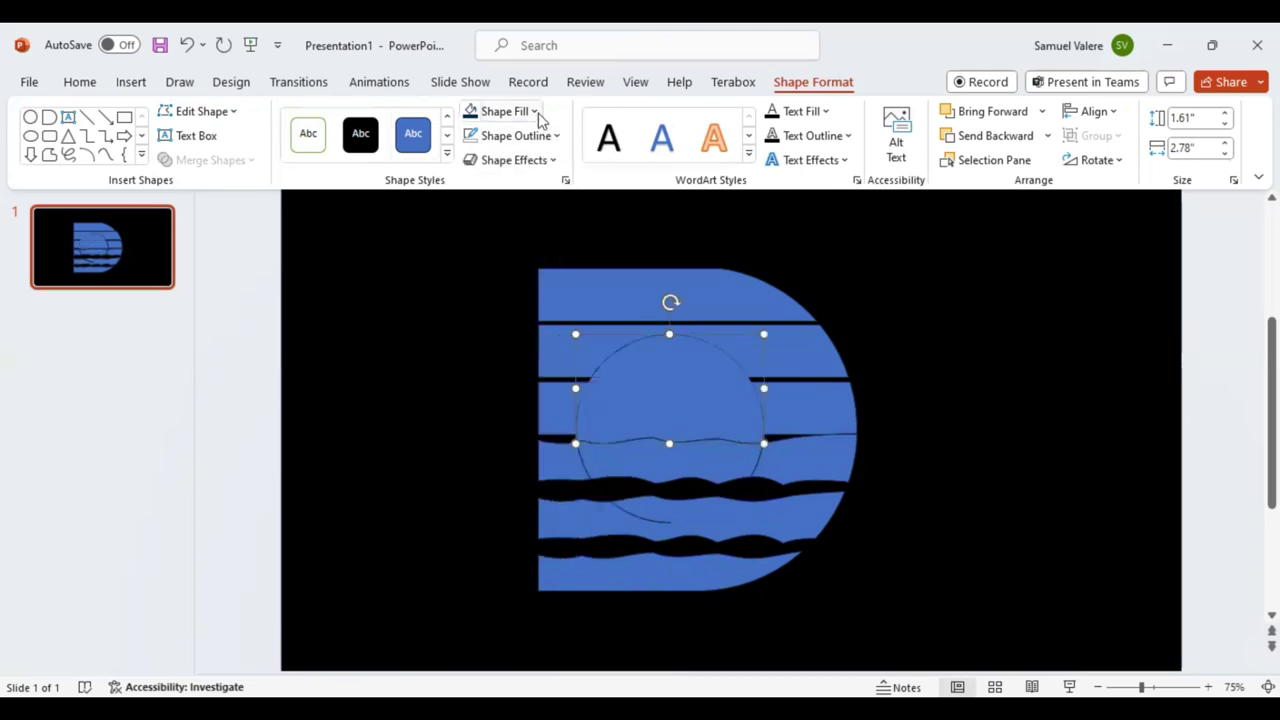
pyautogui.click(537, 113)
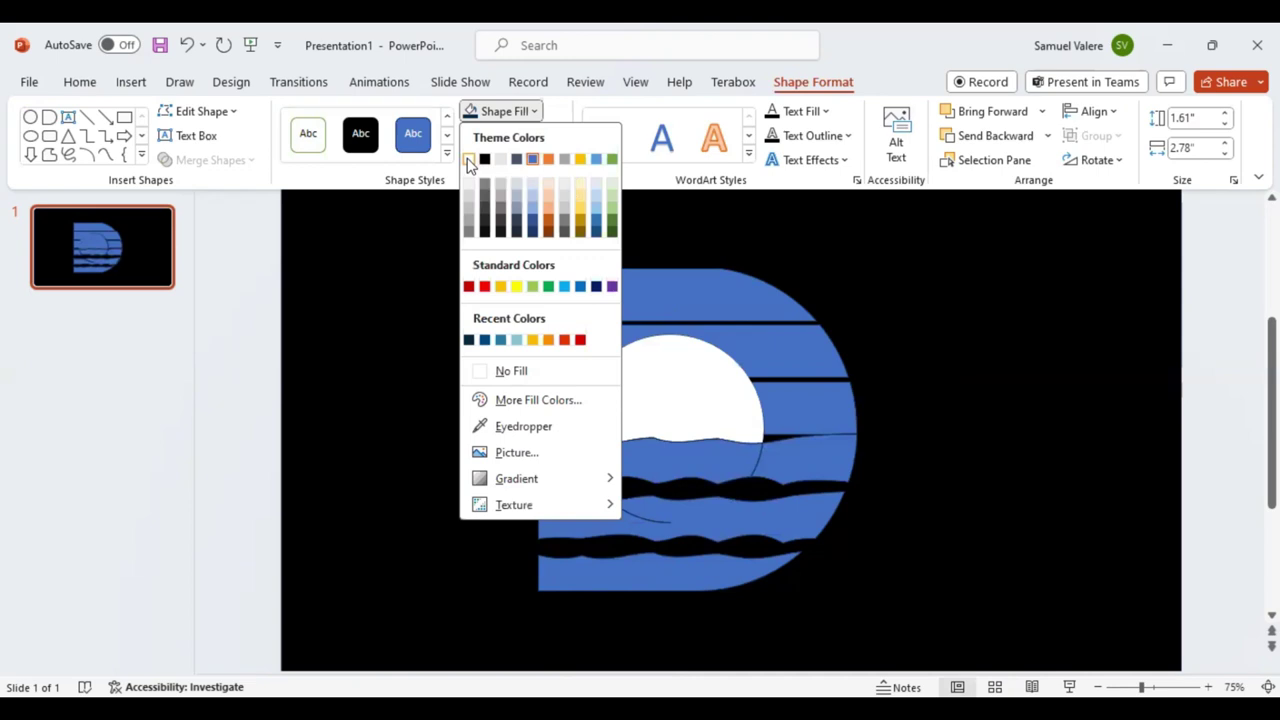
pyautogui.click(469, 162)
pyautogui.click(800, 457)
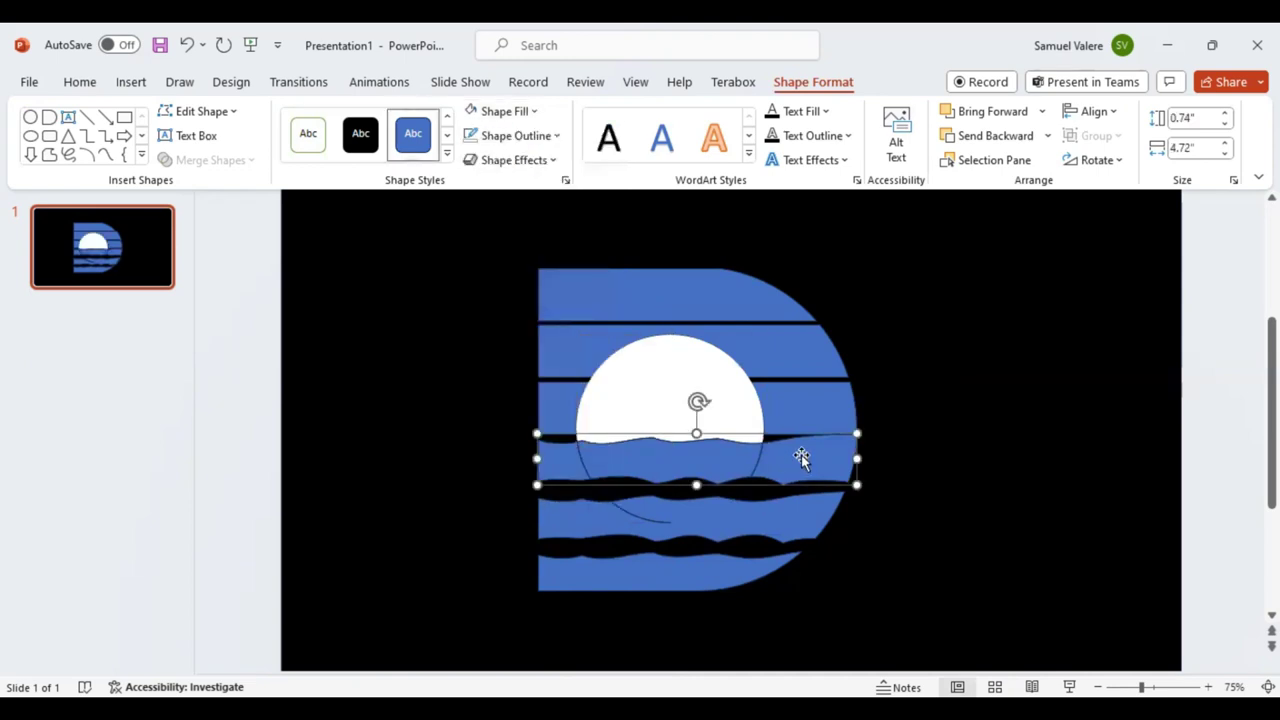
pyautogui.keyDown('shift'); pyautogui.click(785, 520); pyautogui.keyUp('shift')
pyautogui.keyDown('shift'); pyautogui.click(733, 572); pyautogui.keyUp('shift')
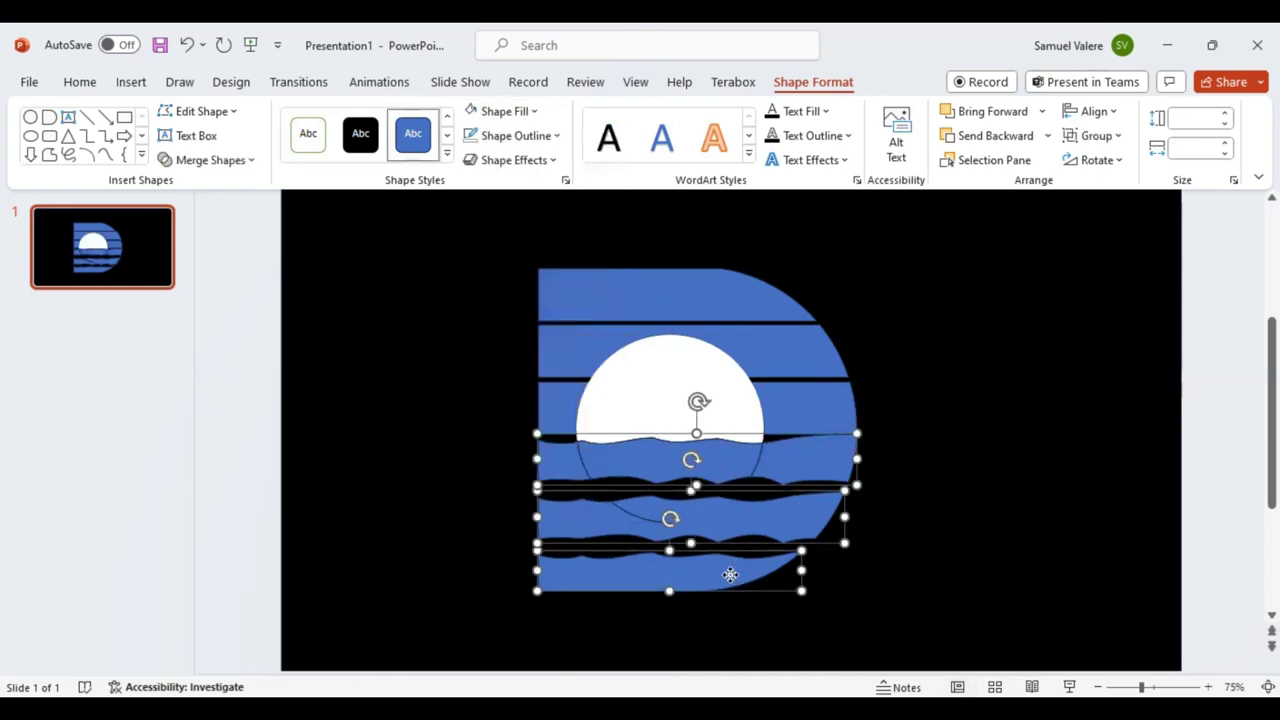
pyautogui.keyDown('shift'); pyautogui.click(810, 415); pyautogui.keyUp('shift')
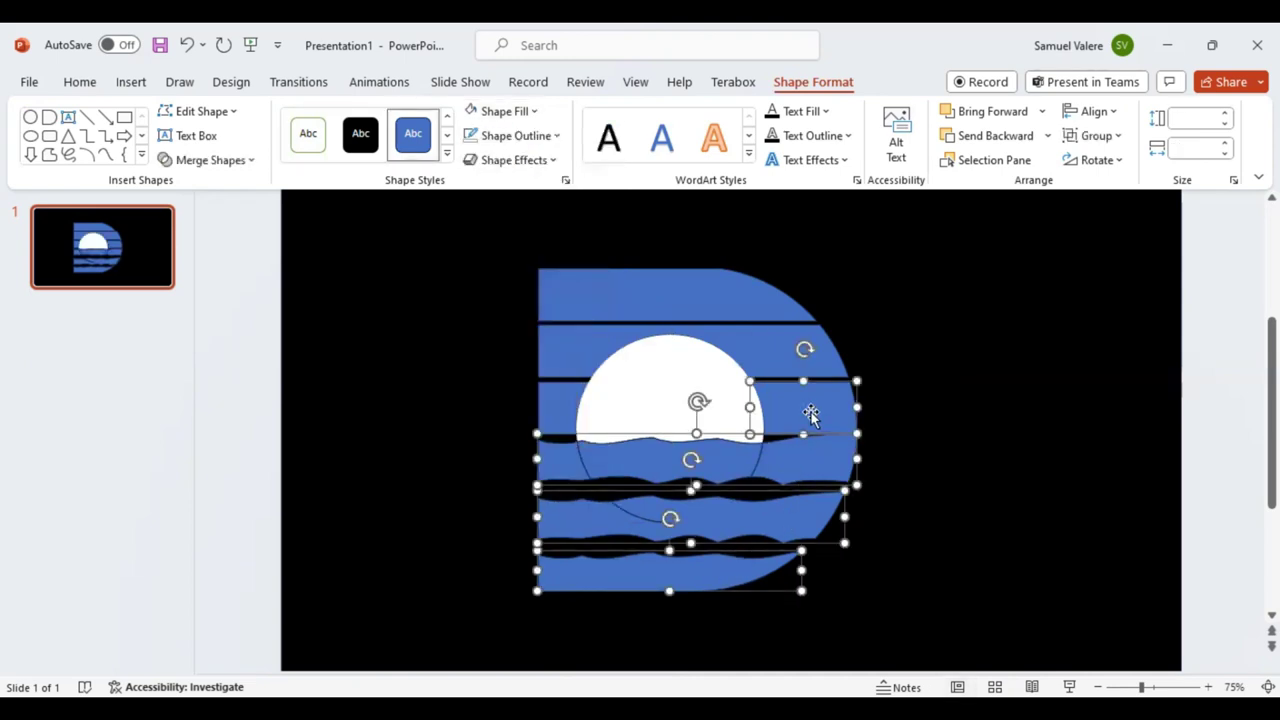
pyautogui.keyDown('shift'); pyautogui.click(565, 375); pyautogui.keyUp('shift')
pyautogui.keyDown('shift'); pyautogui.click(572, 345); pyautogui.keyUp('shift')
pyautogui.keyDown('shift'); pyautogui.click(625, 302); pyautogui.keyUp('shift')
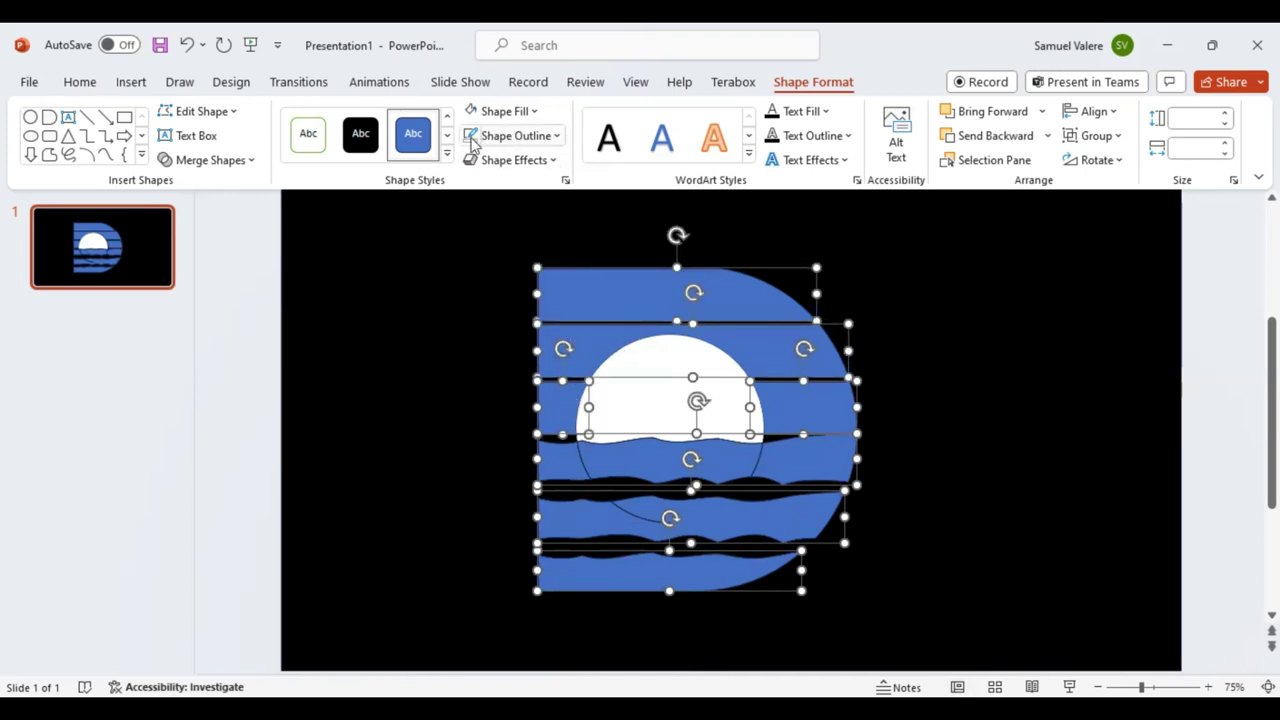
pyautogui.click(940, 441)
pyautogui.click(820, 408)
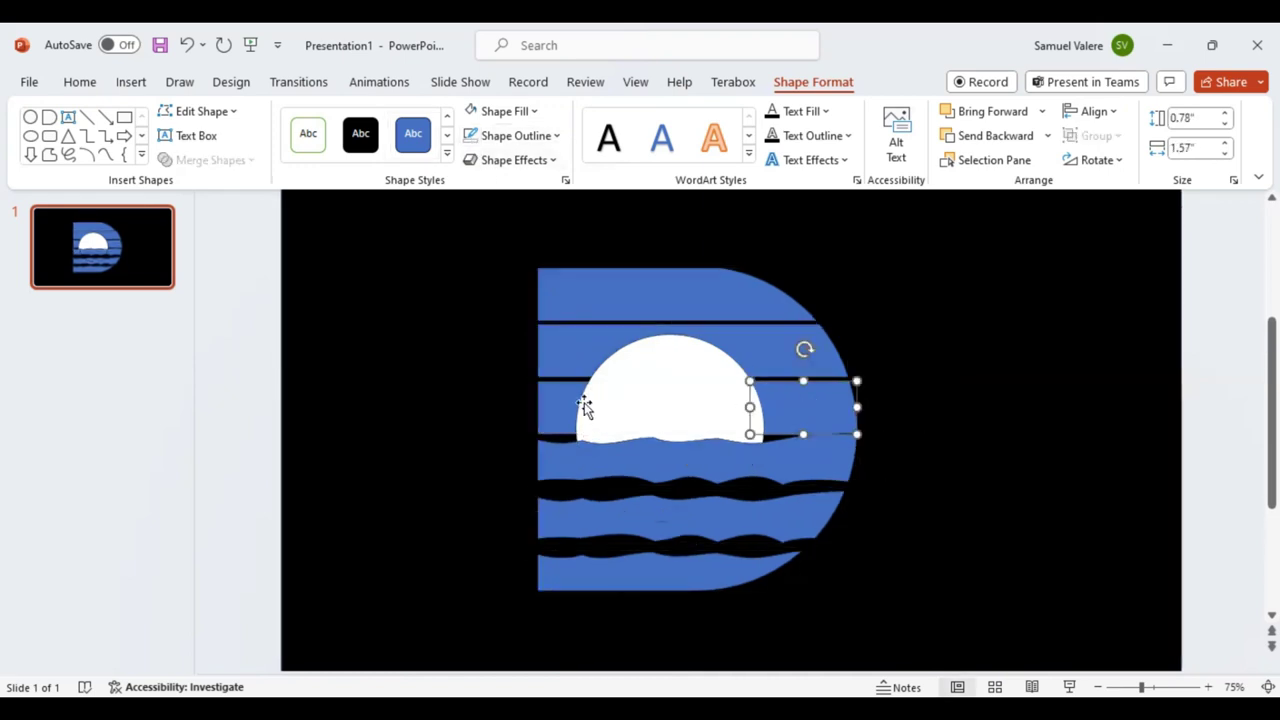
pyautogui.keyDown('shift'); pyautogui.click(556, 401); pyautogui.keyUp('shift')
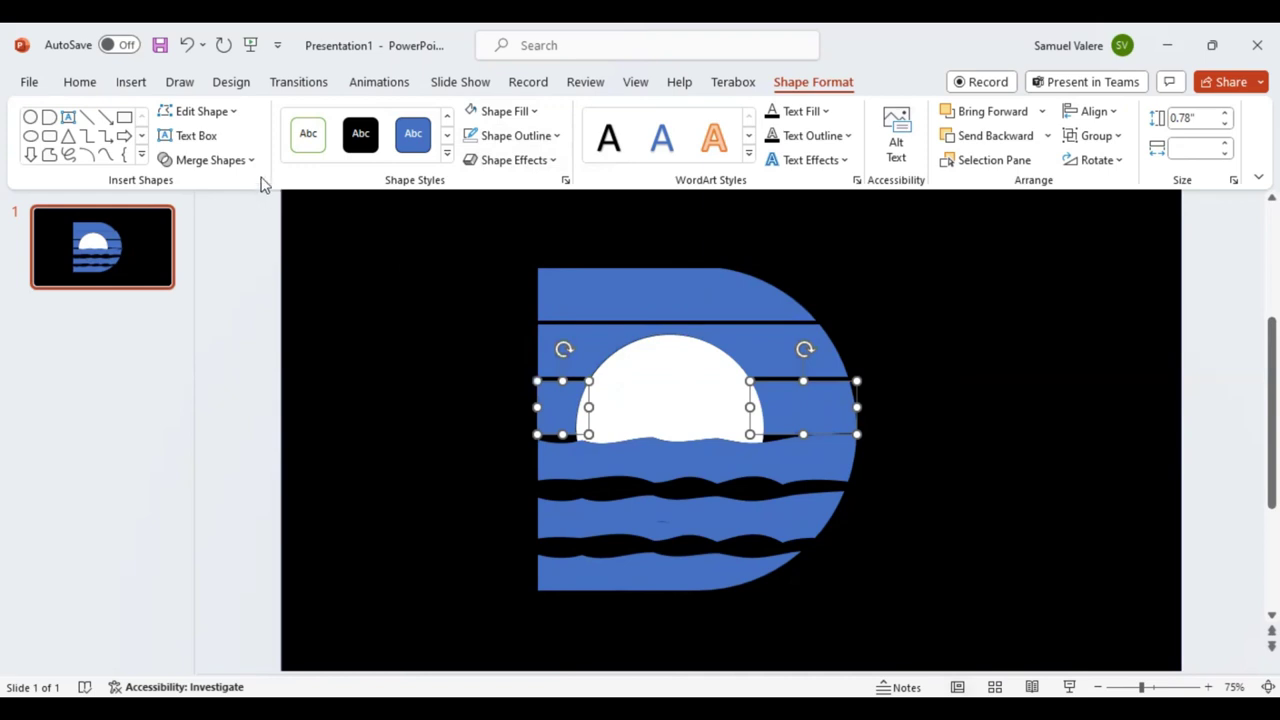
pyautogui.click(208, 160)
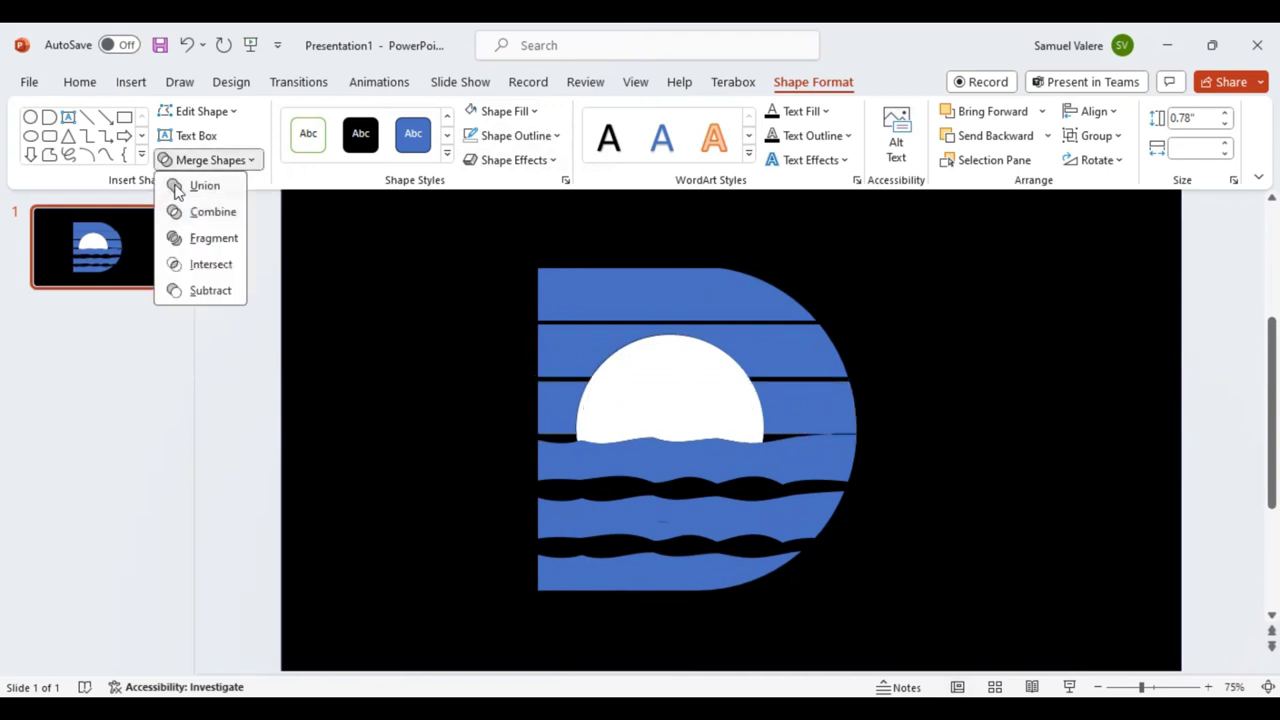
pyautogui.click(176, 191)
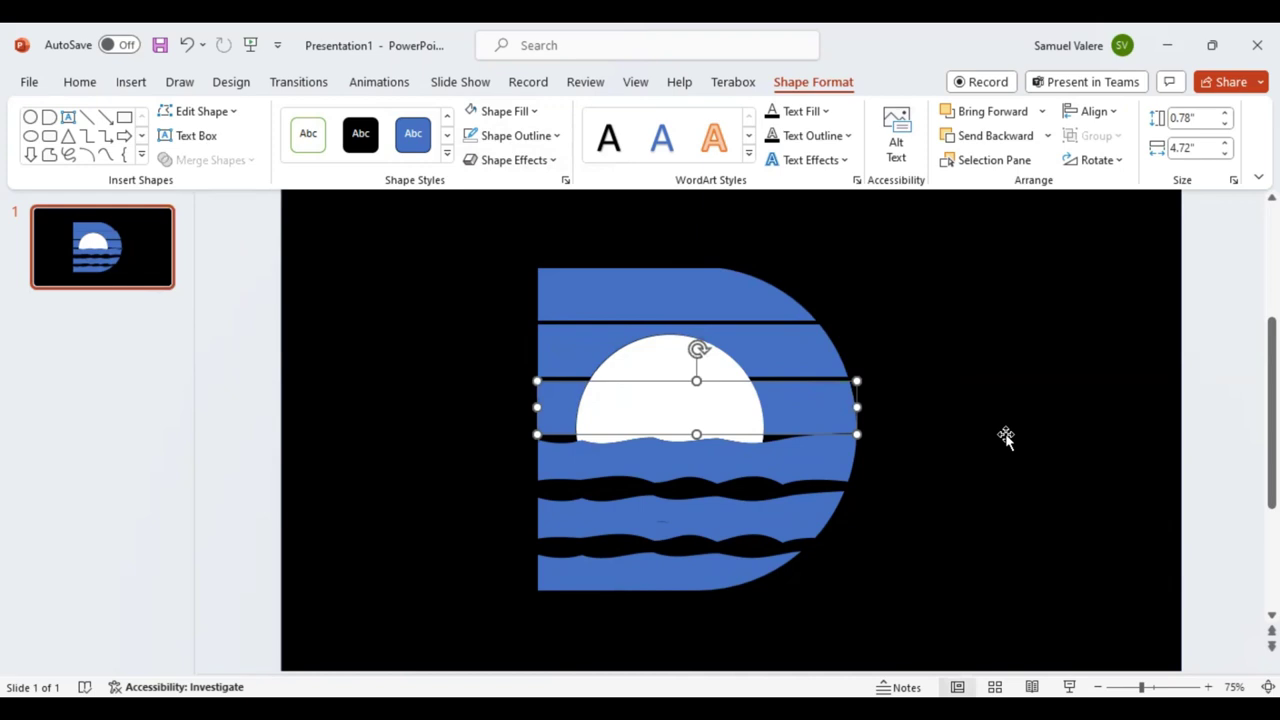
pyautogui.click(954, 454)
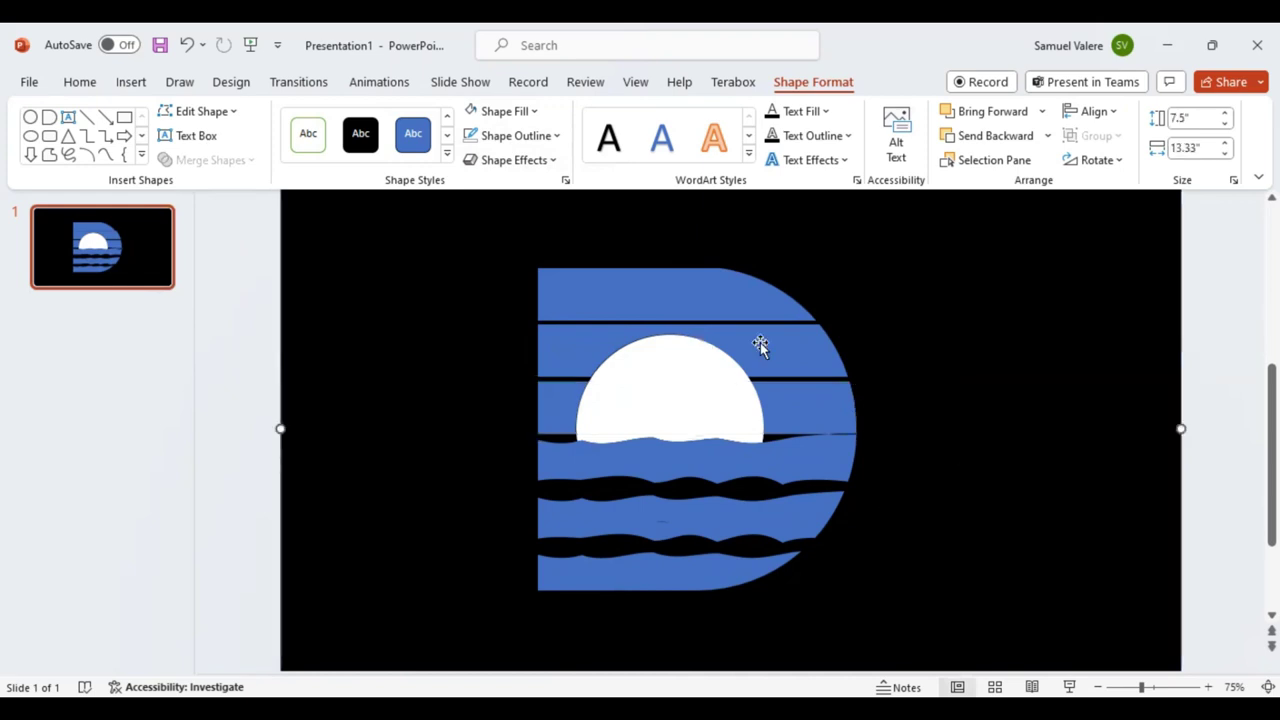
pyautogui.click(680, 298)
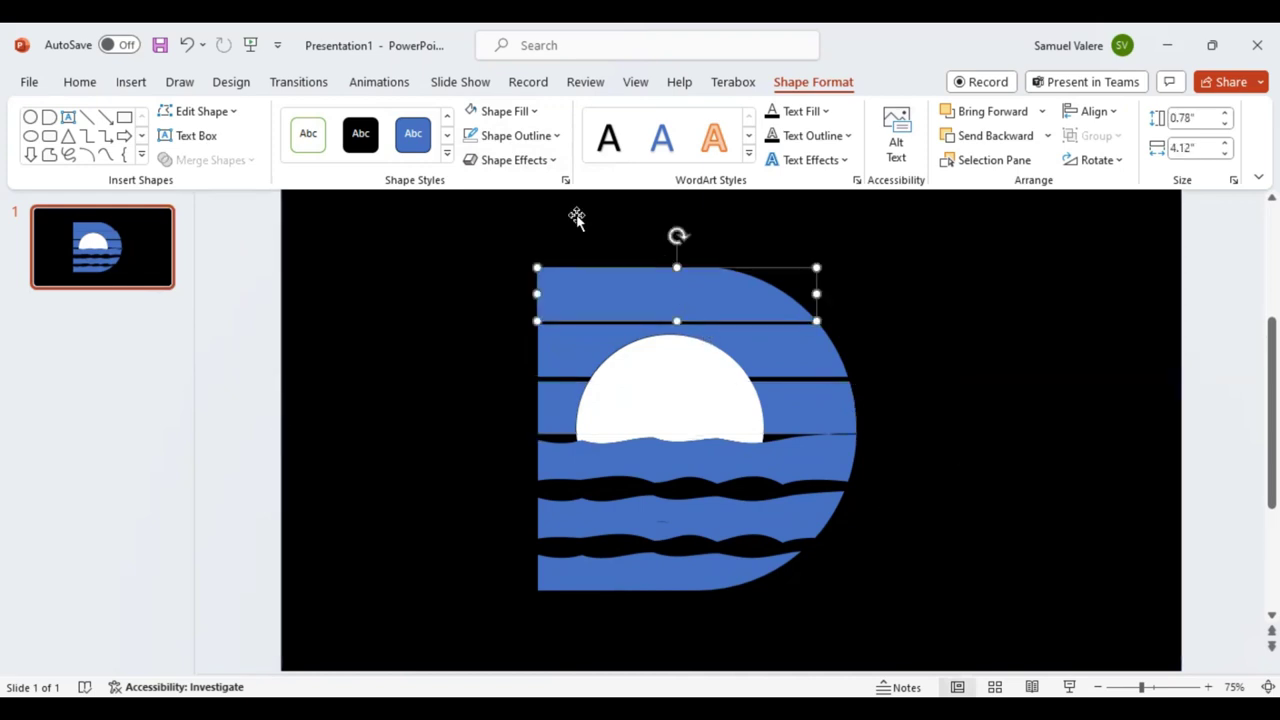
# - Fill the top stripe red, the second orange and the stripe beside the sun Gold
pyautogui.click(535, 112)
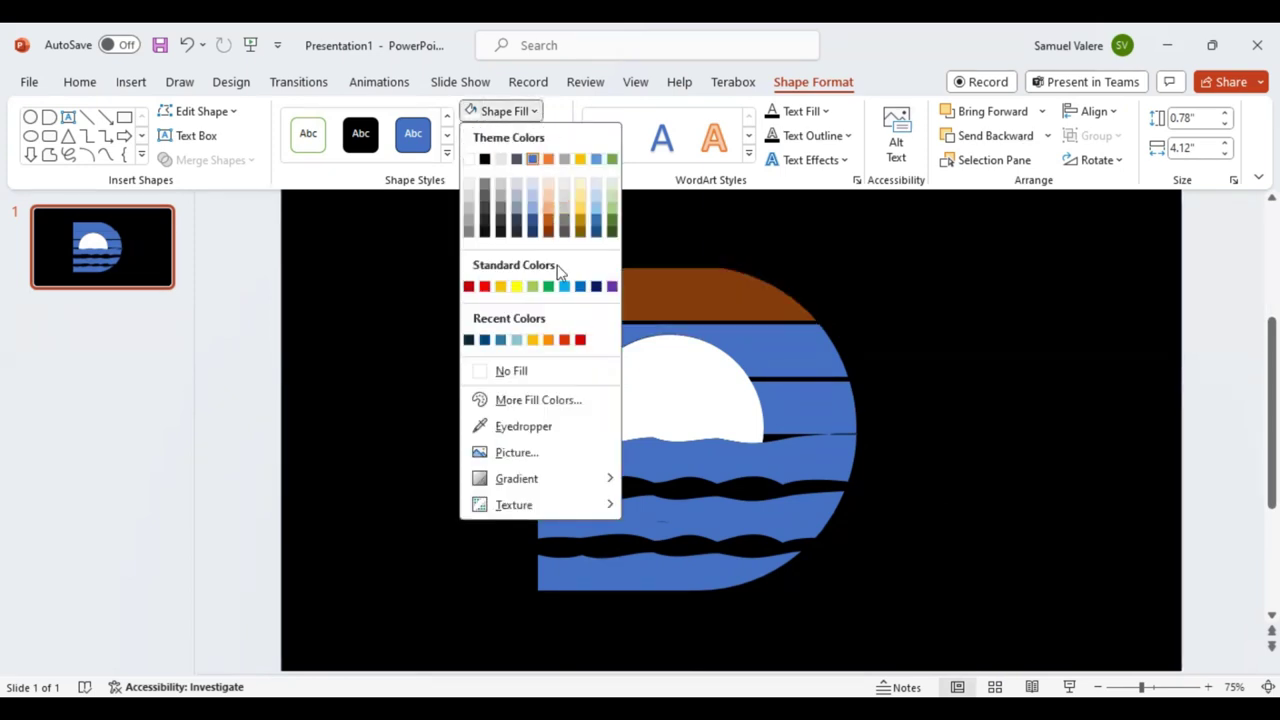
pyautogui.click(578, 340)
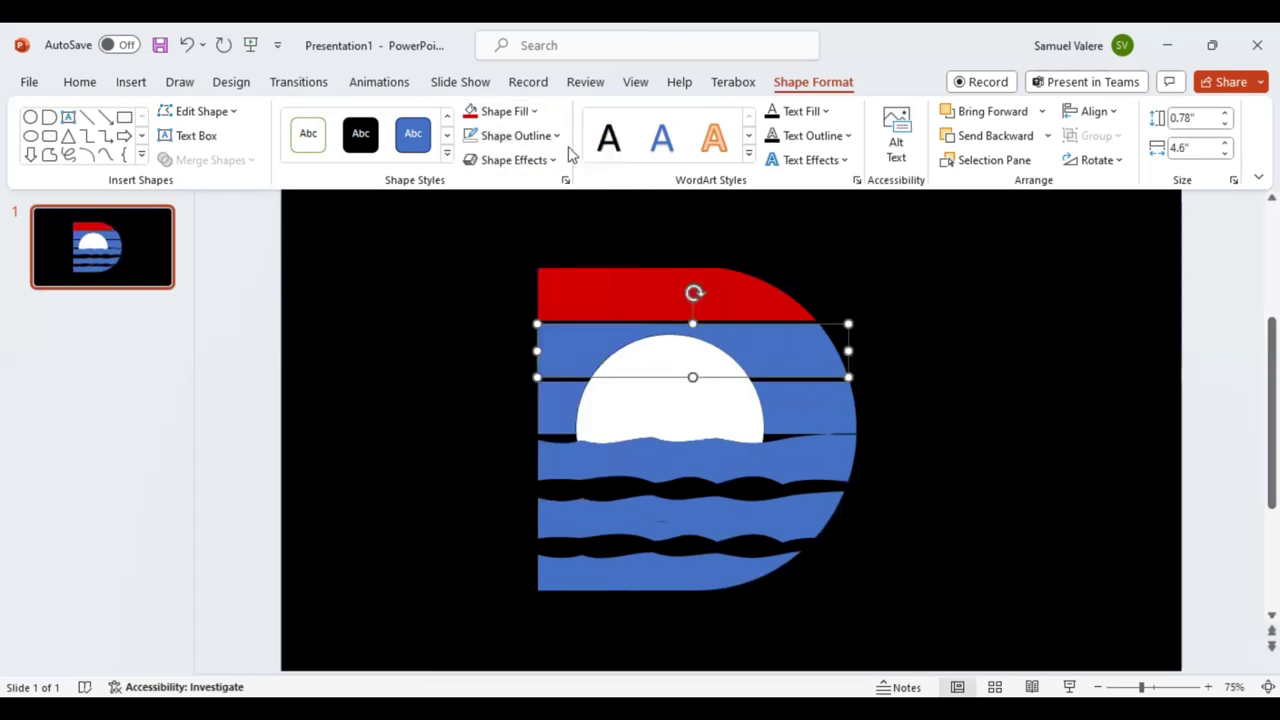
pyautogui.click(535, 112)
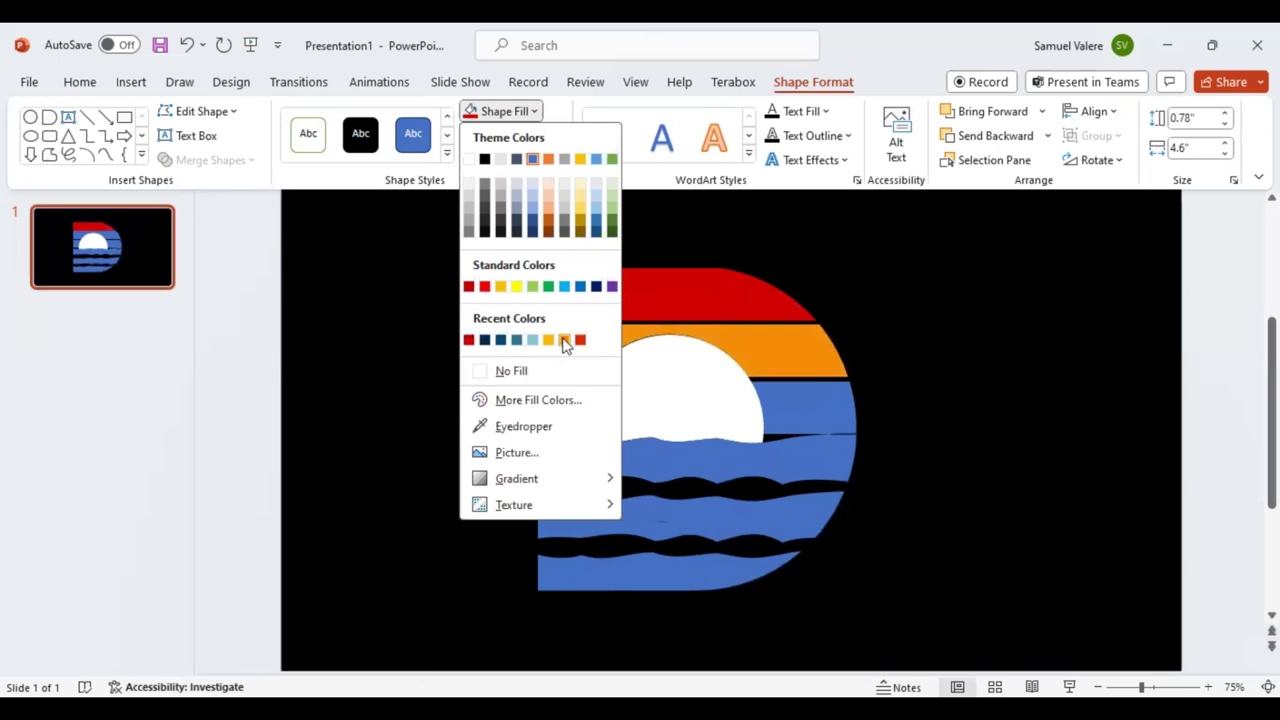
pyautogui.click(800, 414)
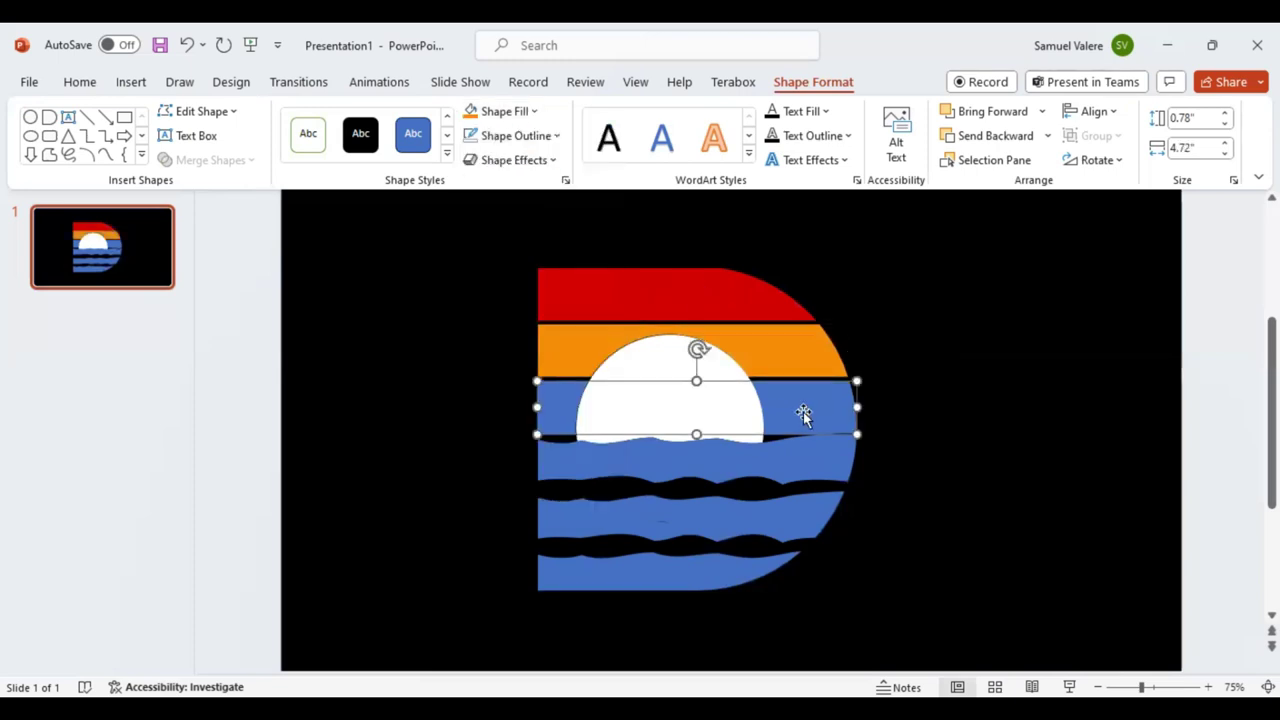
pyautogui.click(533, 112)
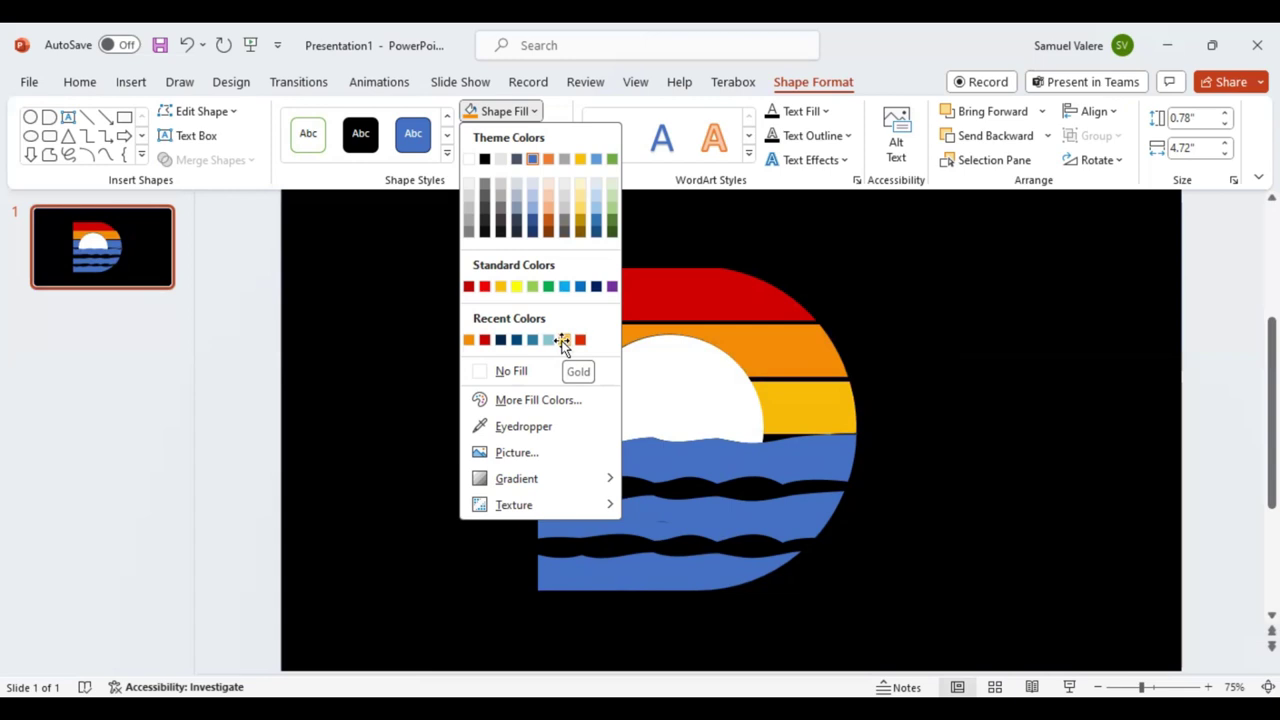
pyautogui.click(562, 340)
pyautogui.click(813, 461)
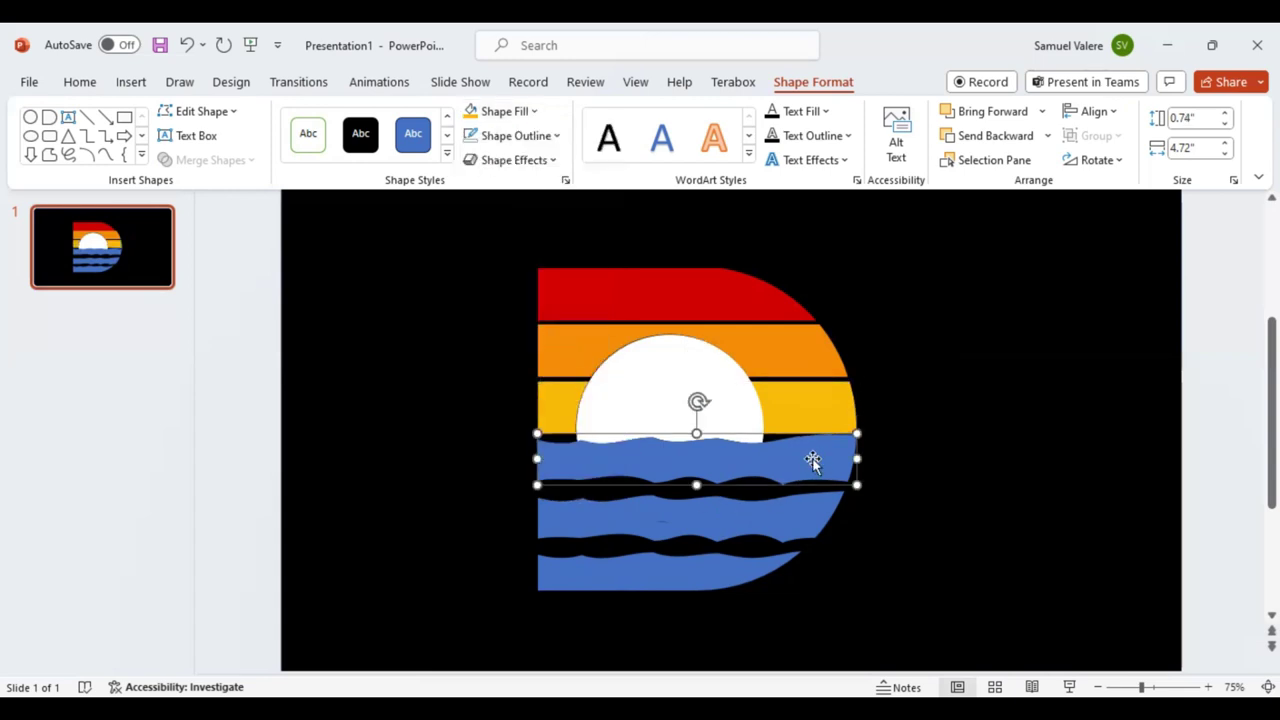
# - Fill the three wavy bands teal, blue and dark blue, darkening toward the bottom
pyautogui.click(536, 112)
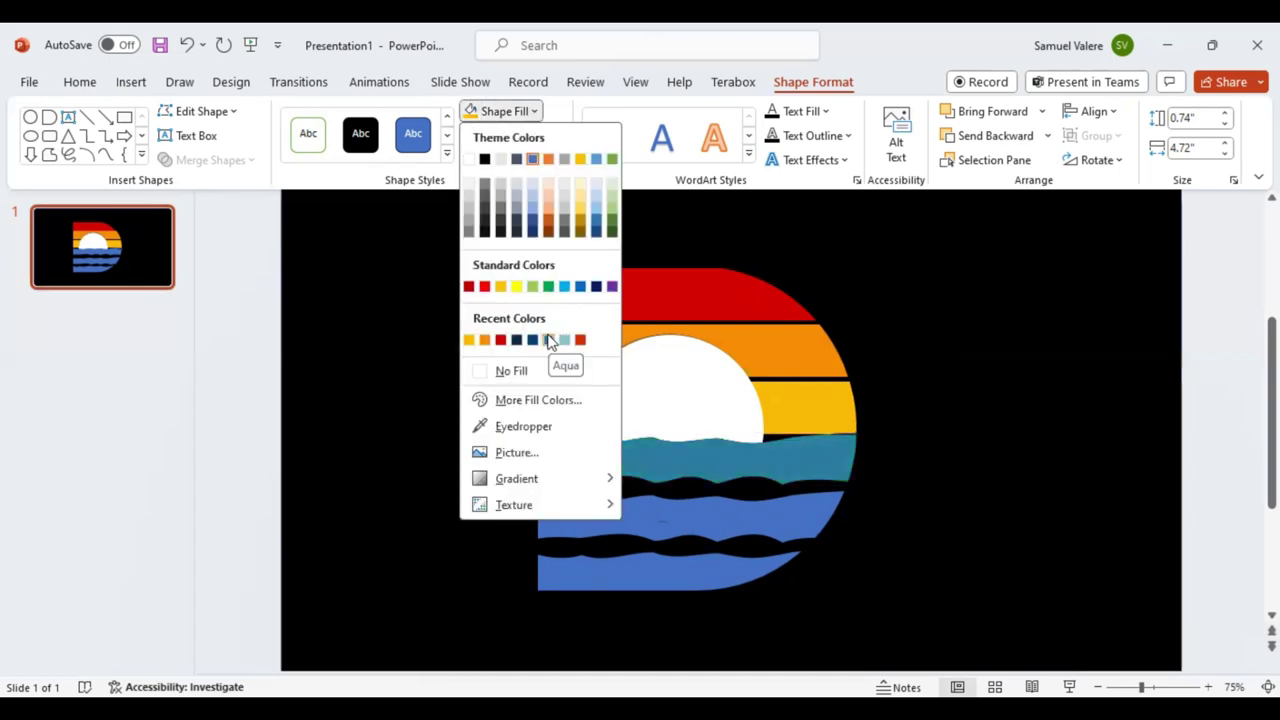
pyautogui.click(678, 512)
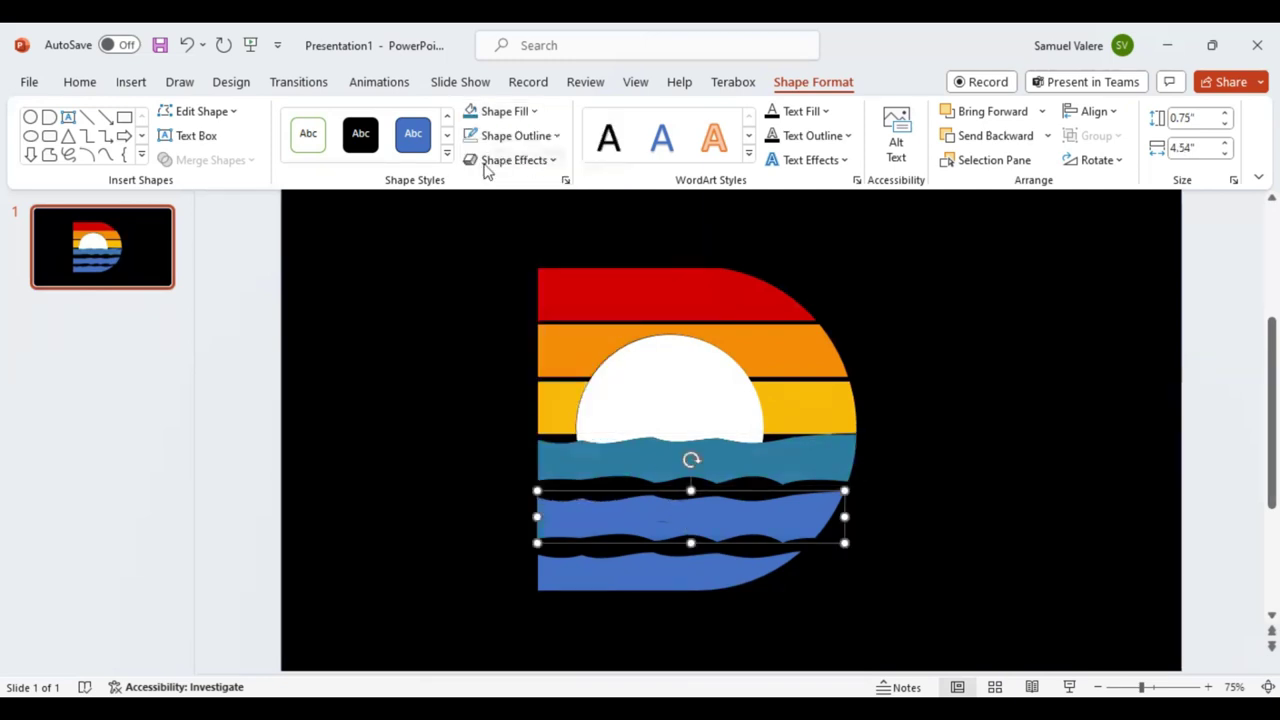
pyautogui.click(536, 112)
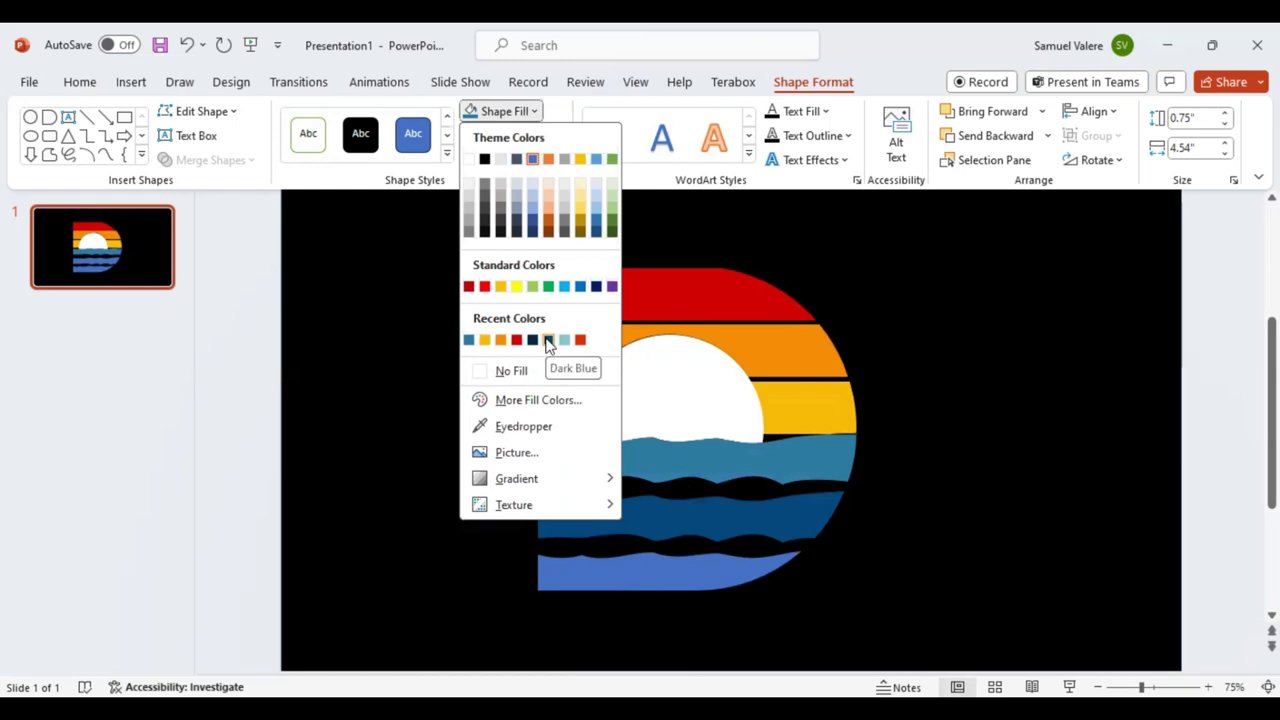
pyautogui.click(536, 112)
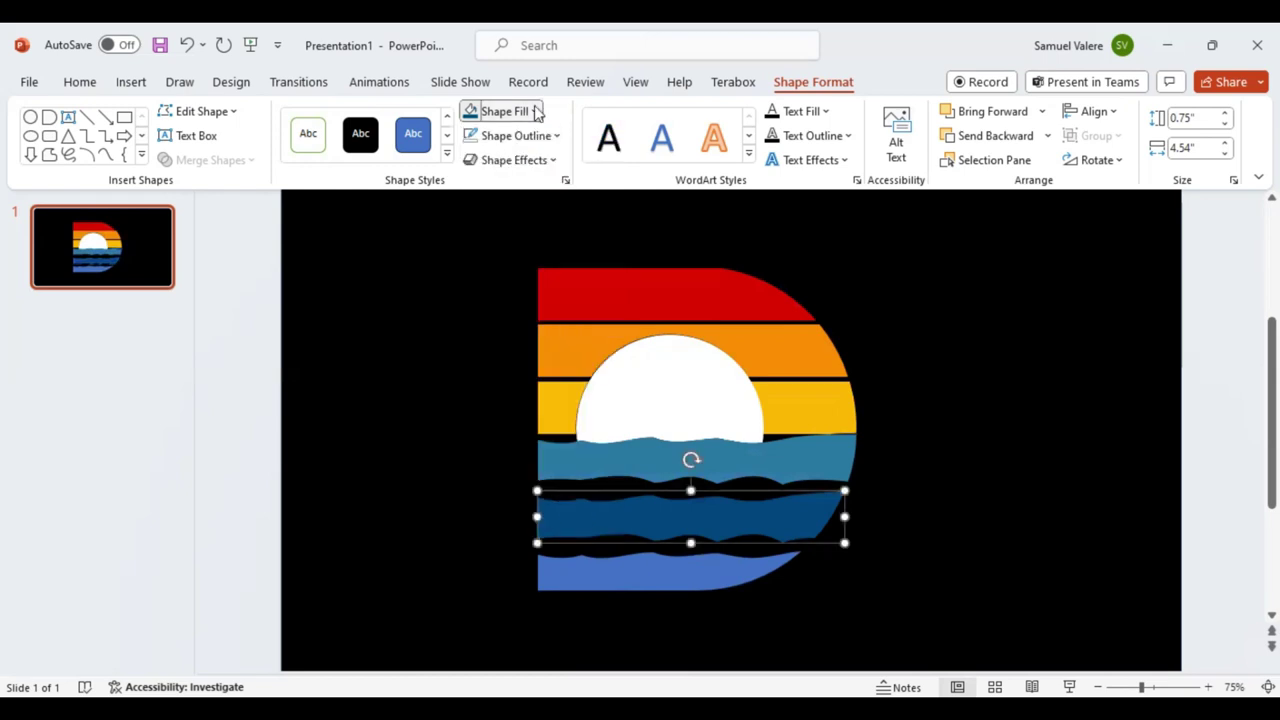
pyautogui.click(536, 112)
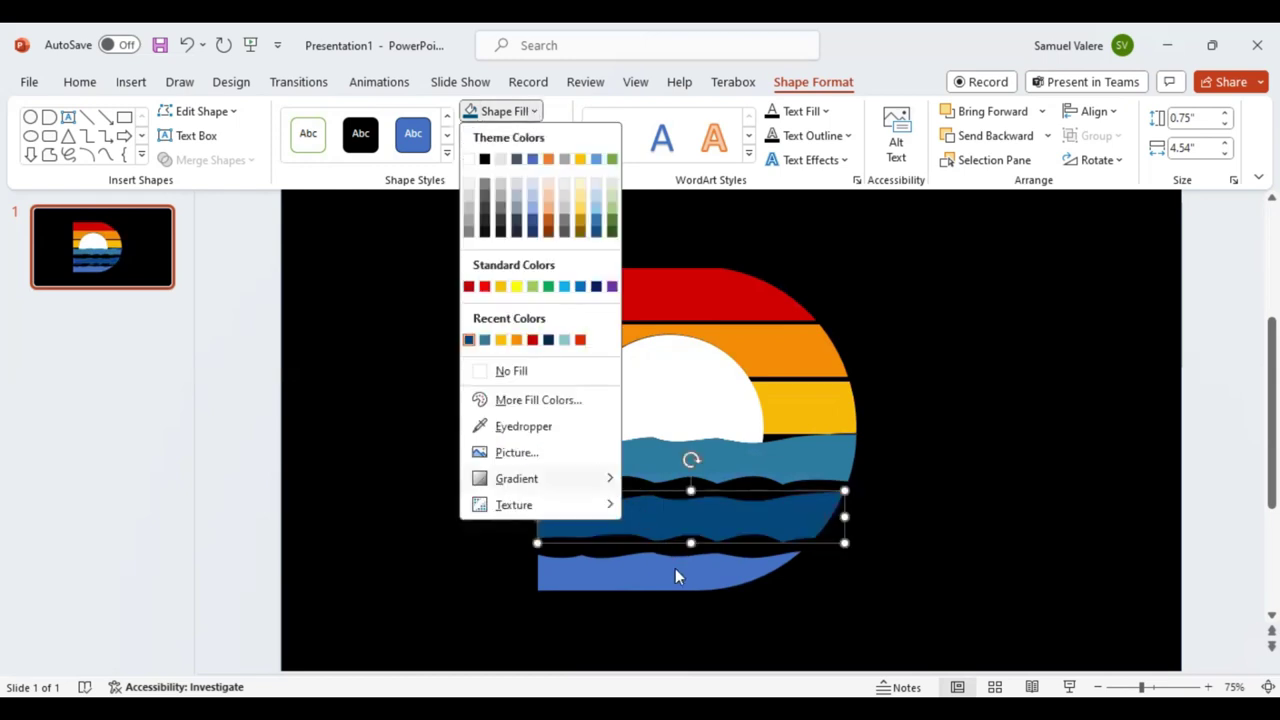
pyautogui.click(571, 571)
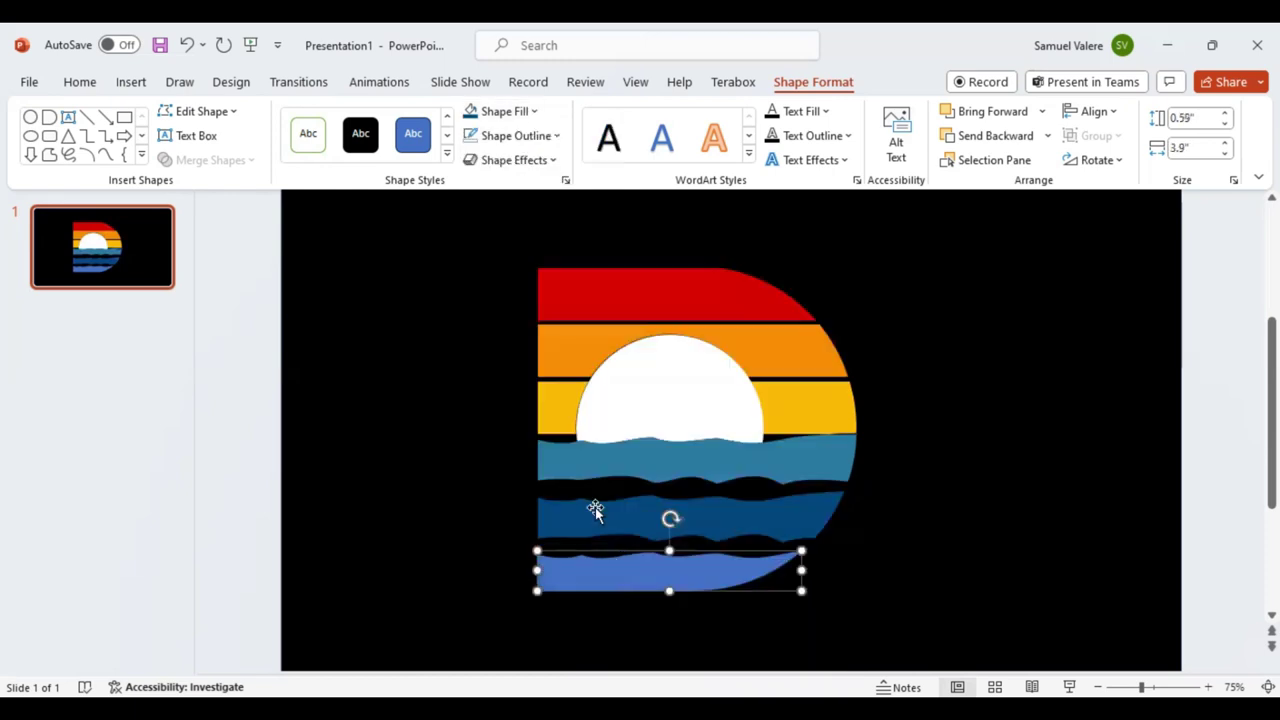
pyautogui.click(534, 111)
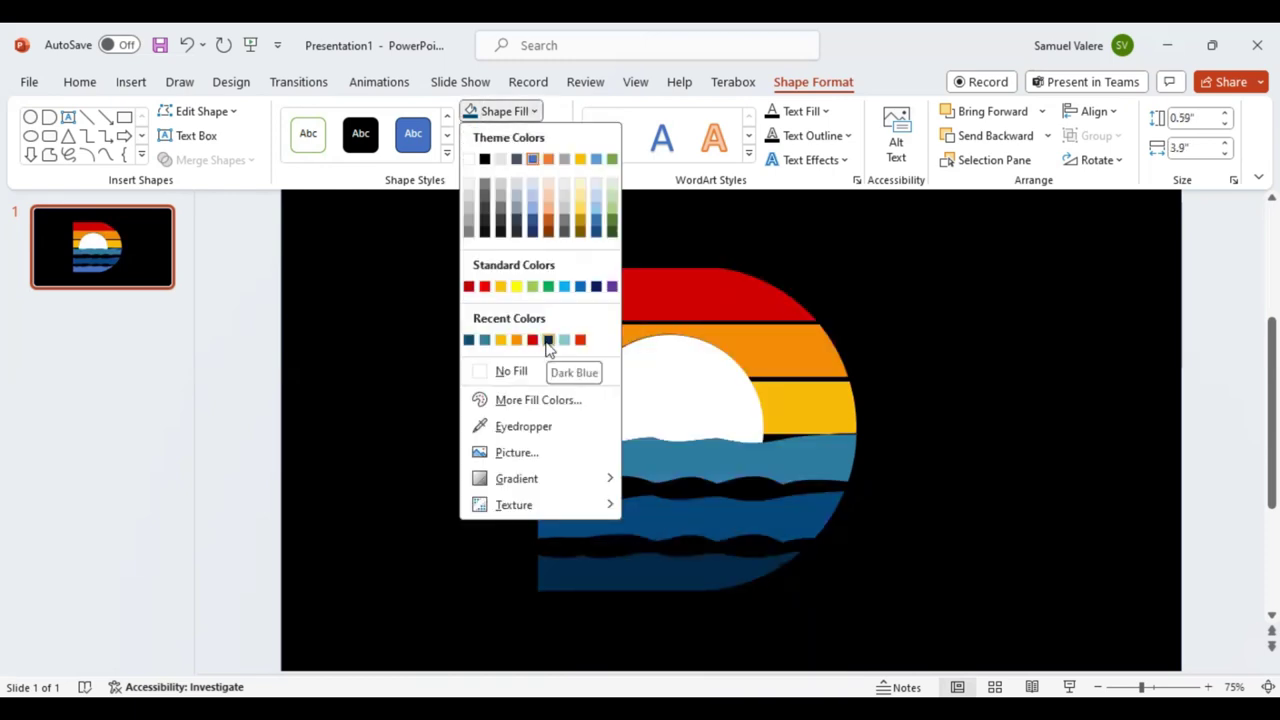
pyautogui.click(900, 397)
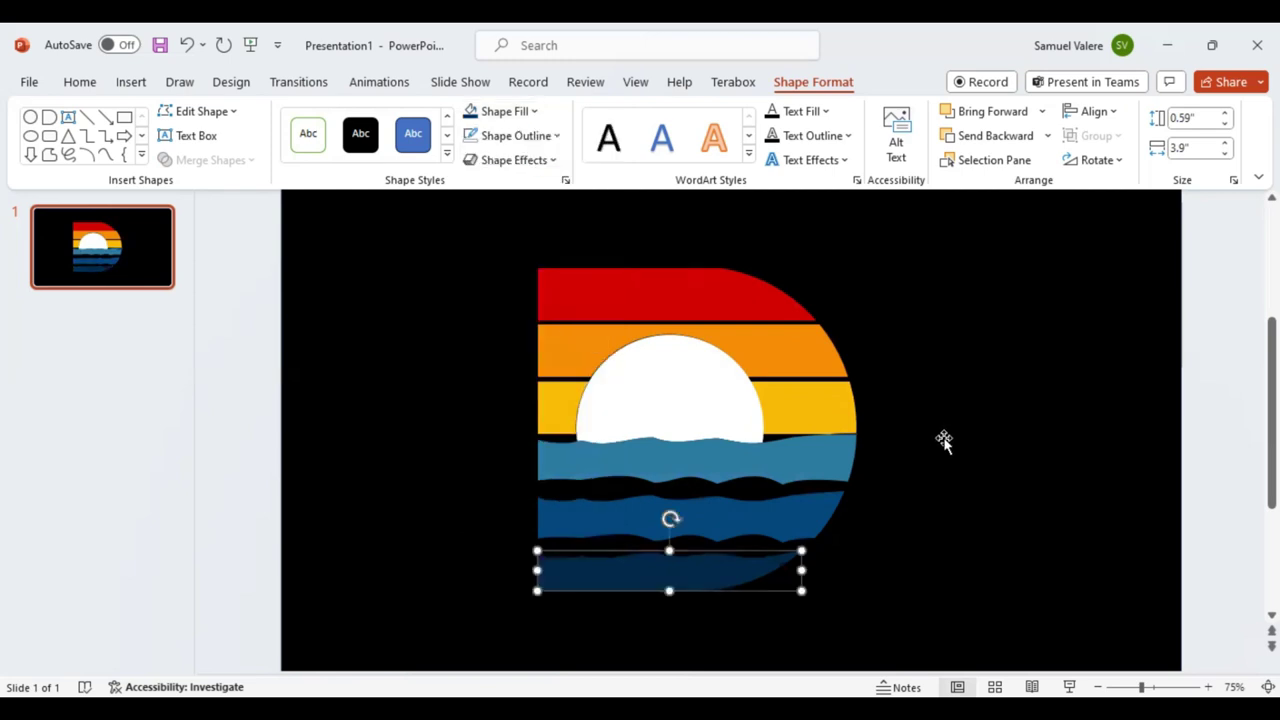
pyautogui.click(871, 527)
# - Start selecting the waves and yellow and orange stripes together, then clear the selection to restart
pyautogui.click(719, 568)
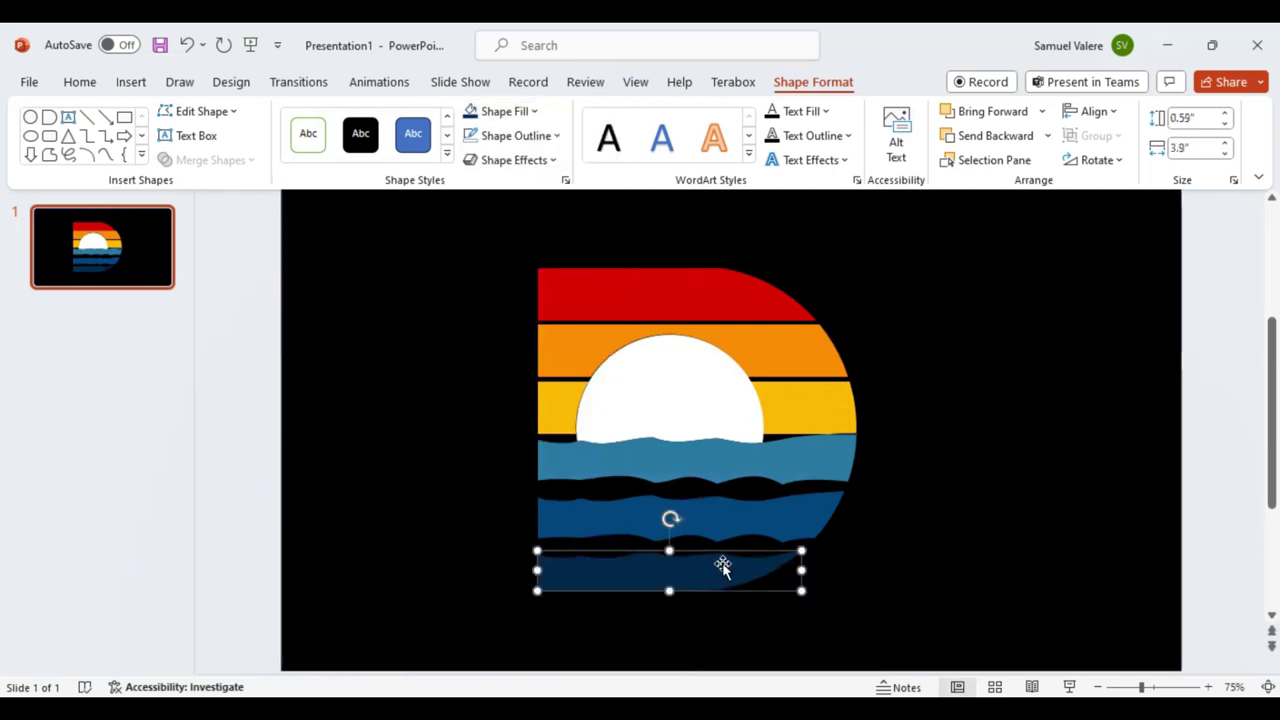
pyautogui.keyDown('shift'); pyautogui.click(810, 528); pyautogui.keyUp('shift')
pyautogui.keyDown('shift'); pyautogui.click(812, 455); pyautogui.keyUp('shift')
pyautogui.keyDown('shift'); pyautogui.click(797, 404); pyautogui.keyUp('shift')
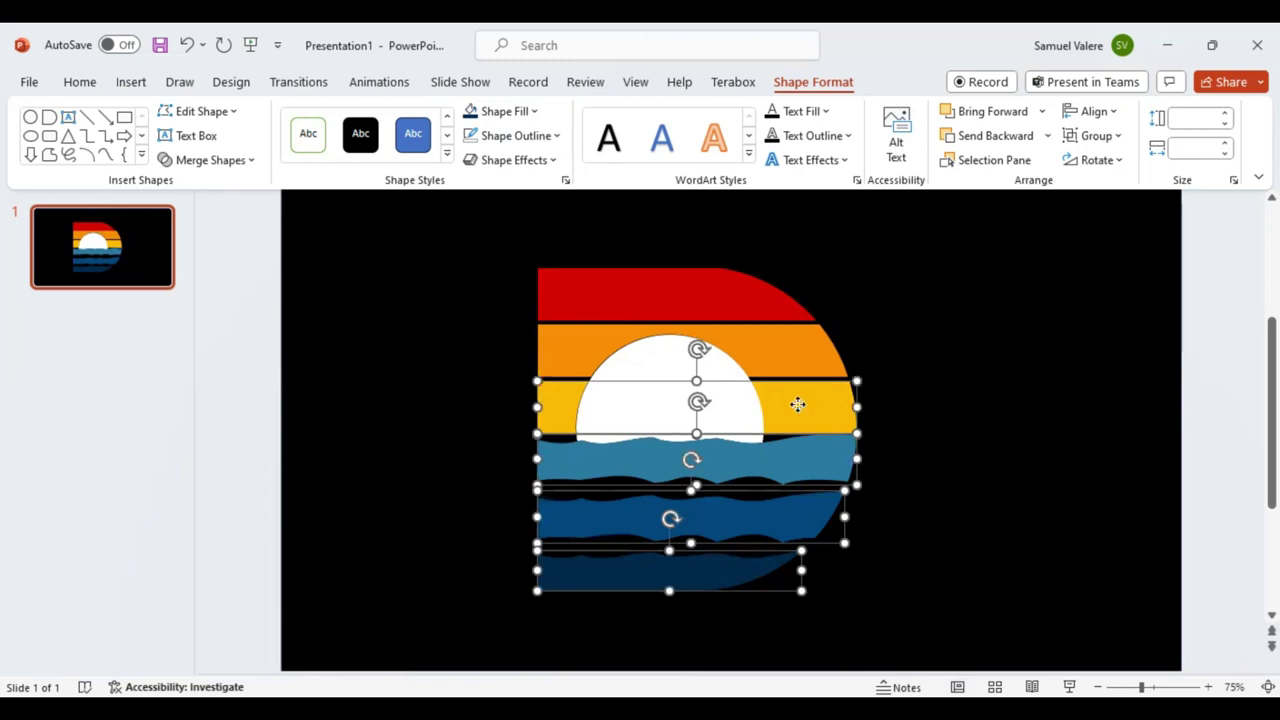
pyautogui.keyDown('shift'); pyautogui.click(797, 343); pyautogui.keyUp('shift')
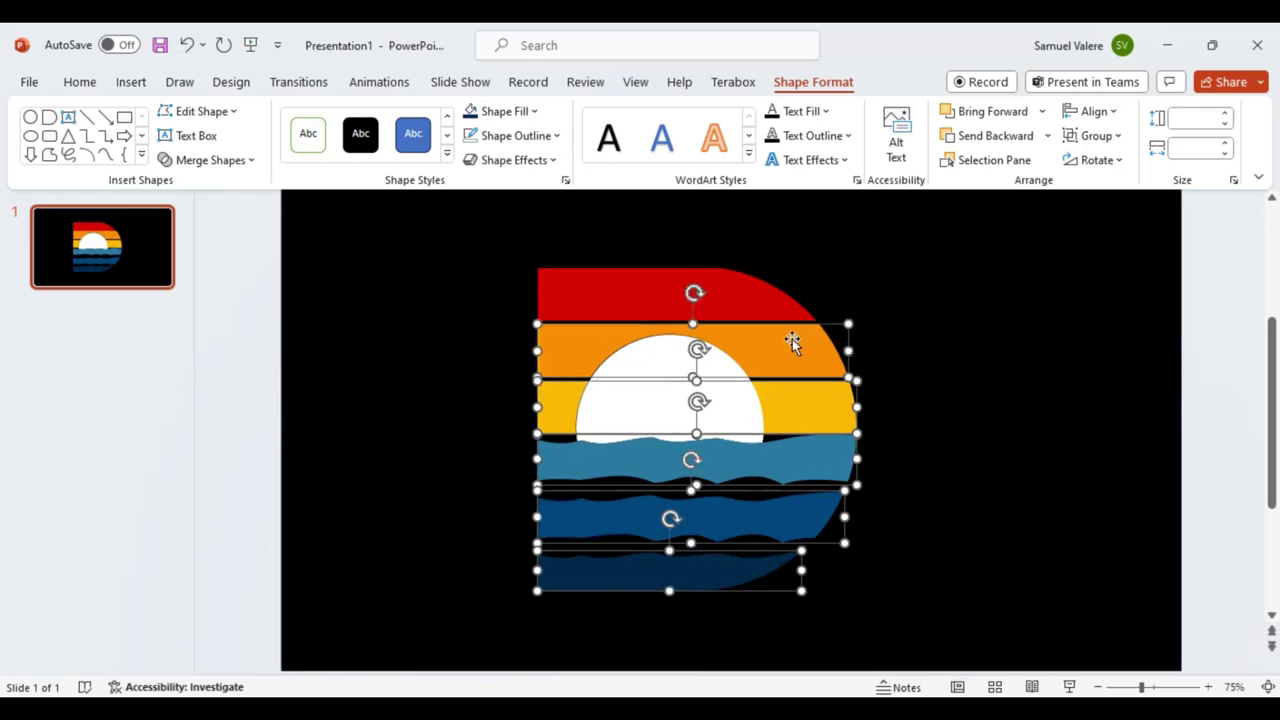
pyautogui.click(962, 404)
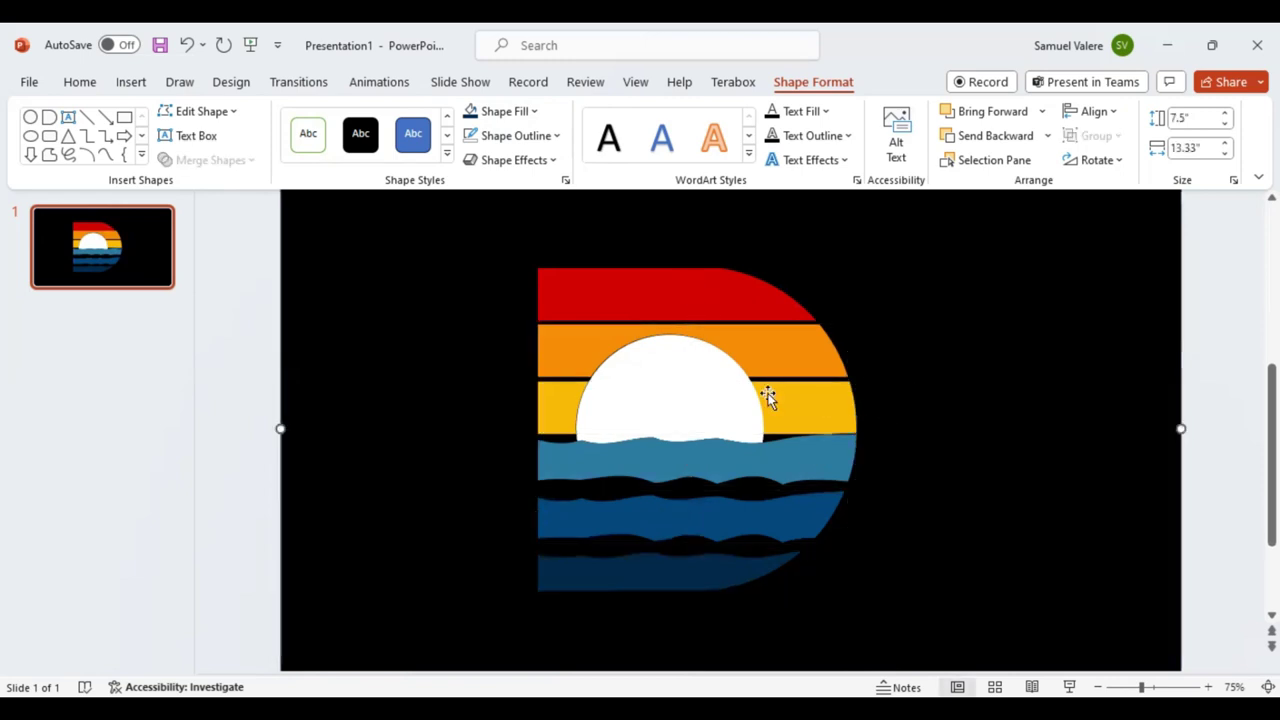
# - Group the three waves, the white sun and the red, orange and yellow stripes
pyautogui.click(674, 575)
pyautogui.keyDown('shift'); pyautogui.click(706, 516); pyautogui.keyUp('shift')
pyautogui.keyDown('shift'); pyautogui.click(710, 463); pyautogui.keyUp('shift')
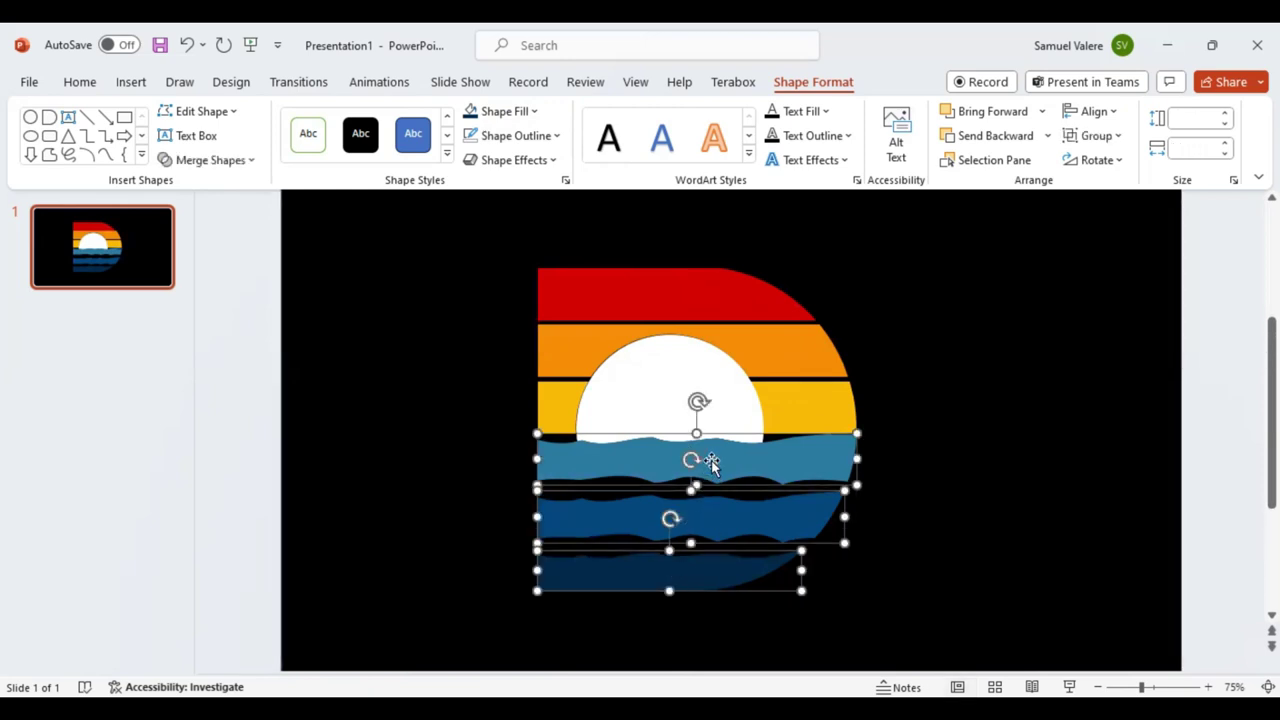
pyautogui.keyDown('shift'); pyautogui.click(664, 372); pyautogui.keyUp('shift')
pyautogui.keyDown('shift'); pyautogui.click(834, 408); pyautogui.keyUp('shift')
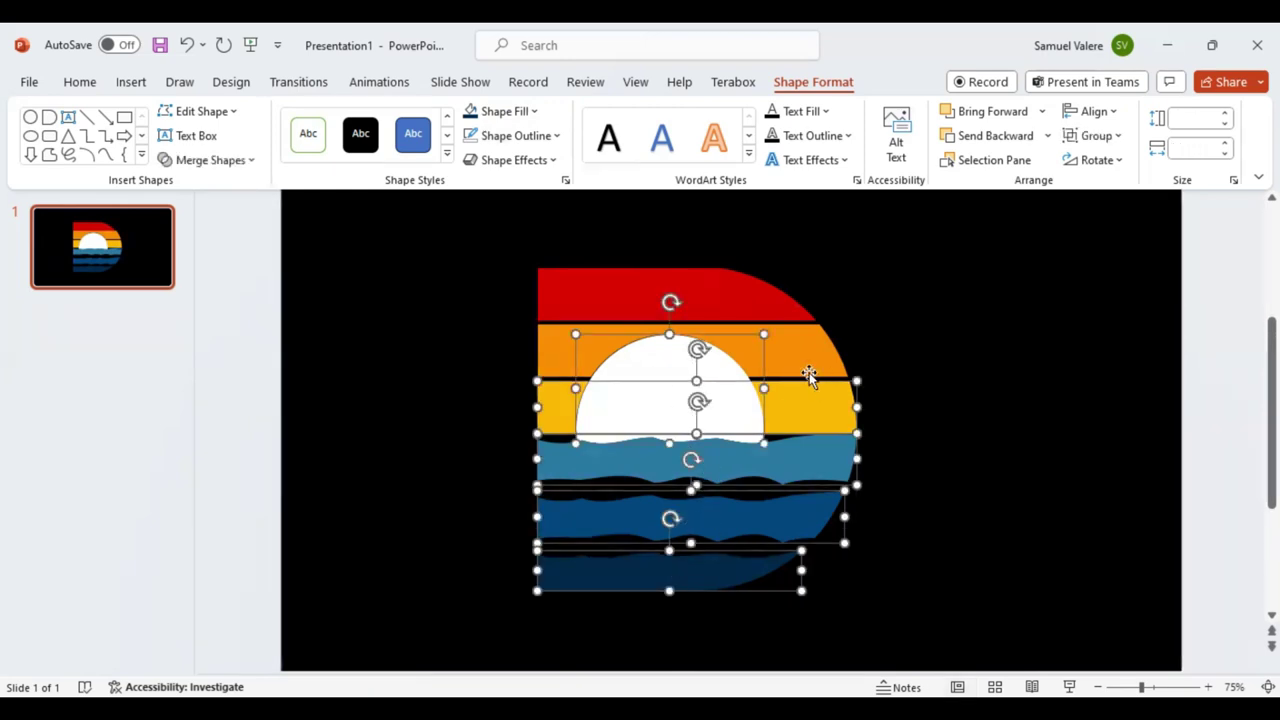
pyautogui.keyDown('shift'); pyautogui.click(806, 362); pyautogui.keyUp('shift')
pyautogui.keyDown('shift'); pyautogui.click(738, 305); pyautogui.keyUp('shift')
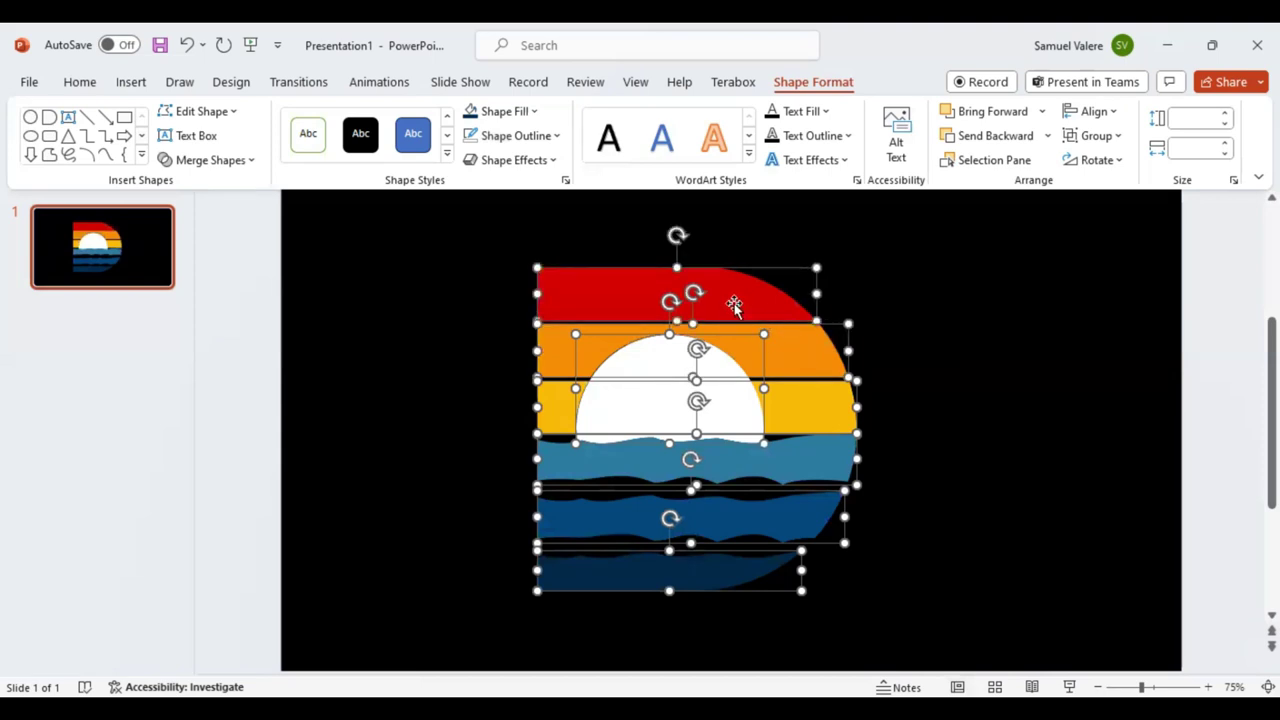
pyautogui.click(1096, 135)
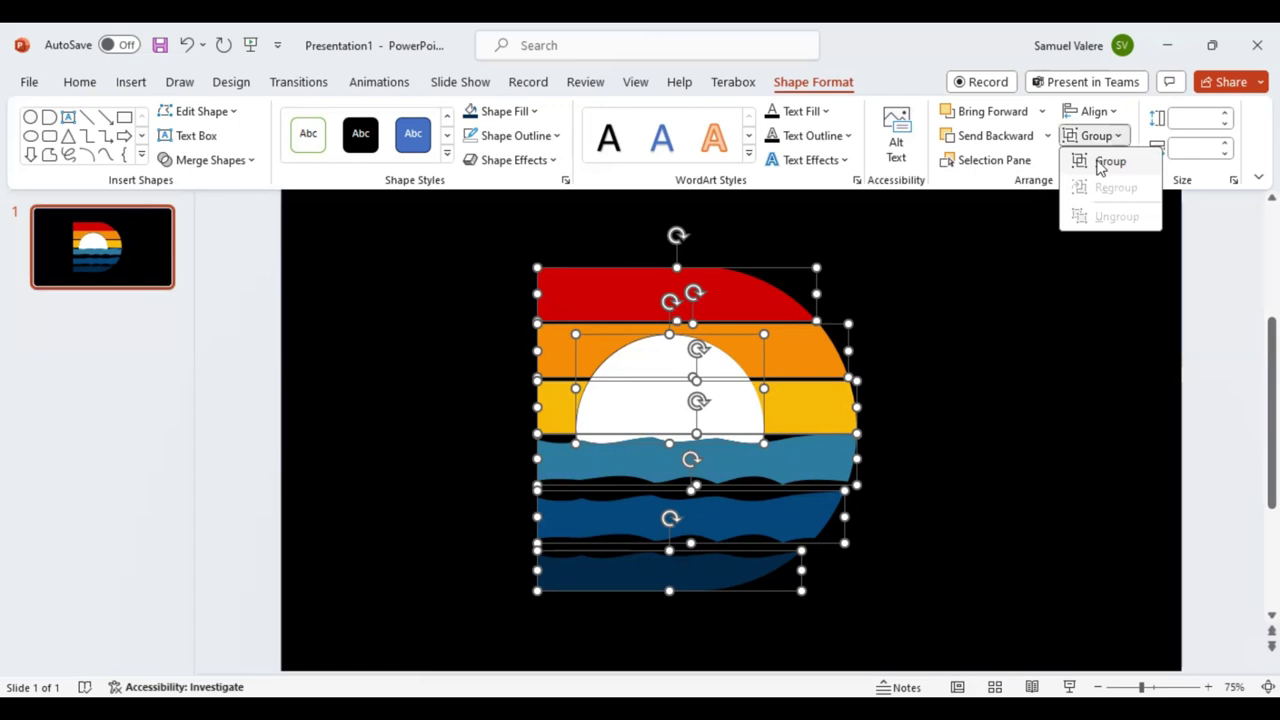
pyautogui.click(1104, 162)
# - Move the grouped 4.78 by 4.72 inch D up and left, then shift it right into place
pyautogui.moveTo(721, 420)
pyautogui.mouseDown()
pyautogui.moveTo(899, 412)
pyautogui.moveTo(730, 408)
pyautogui.mouseUp()
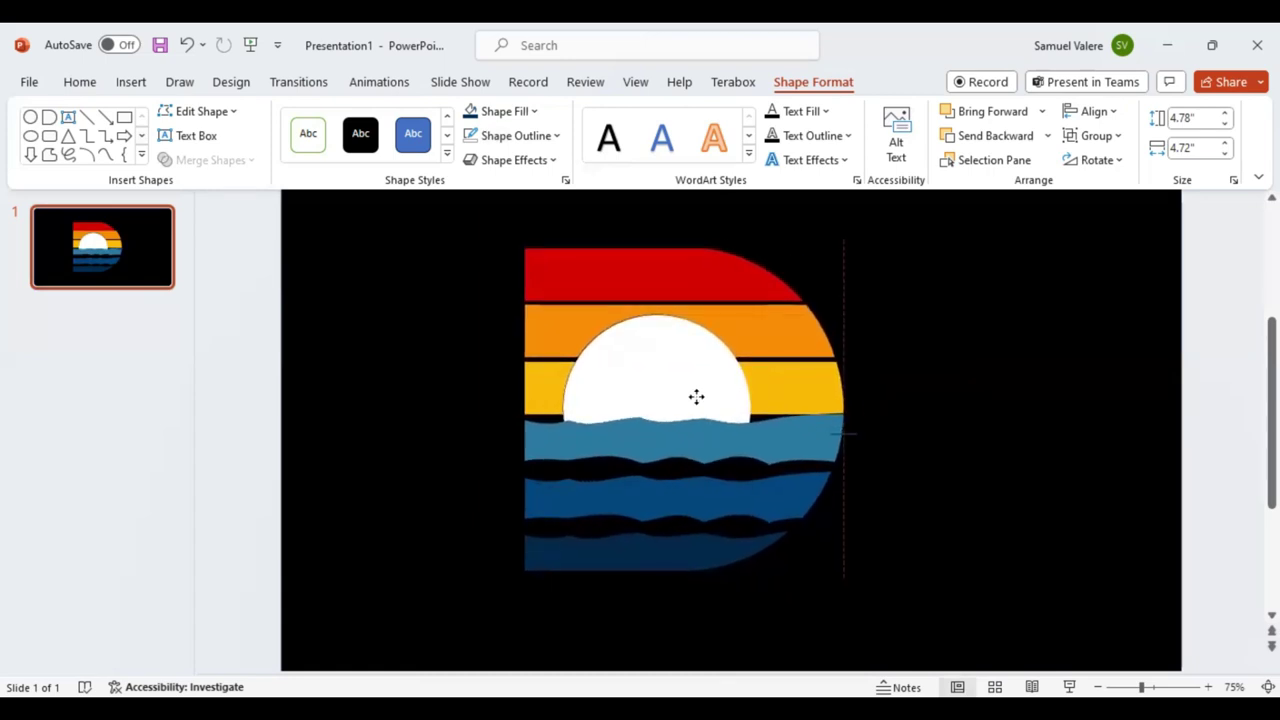
pyautogui.moveTo(730, 408); pyautogui.dragTo(660, 393)
pyautogui.click(846, 434)
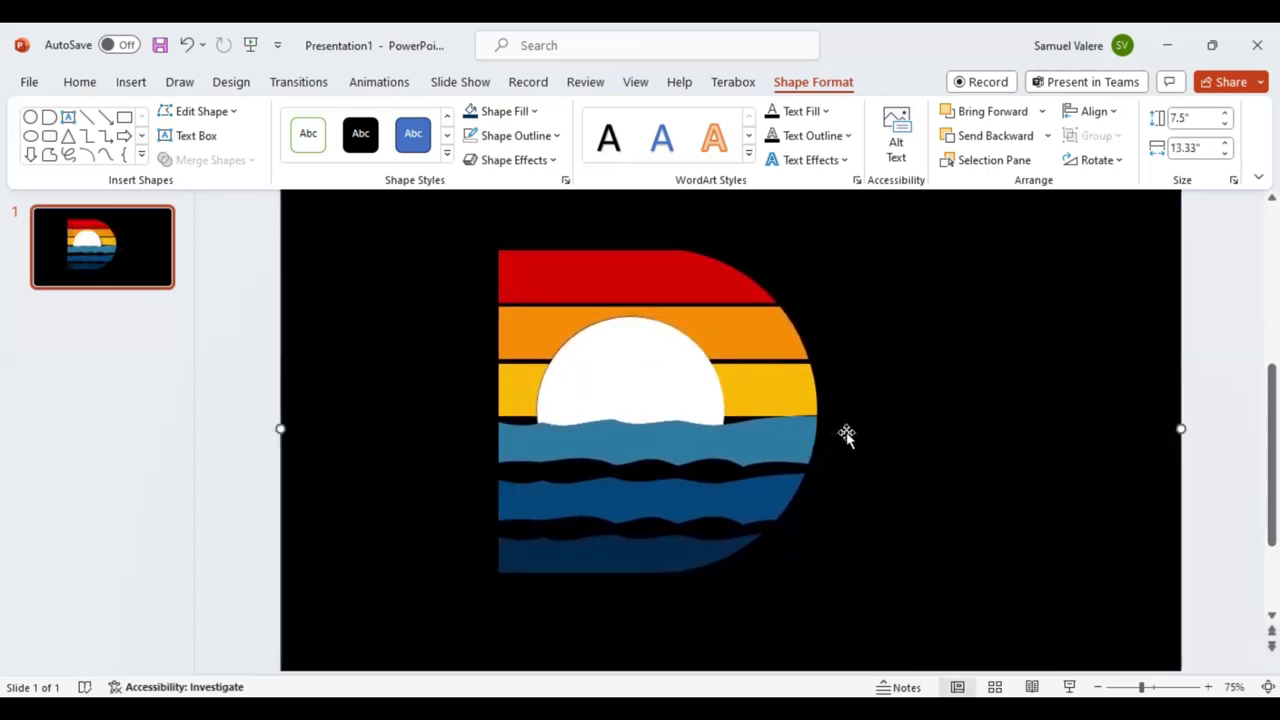
pyautogui.click(845, 433)
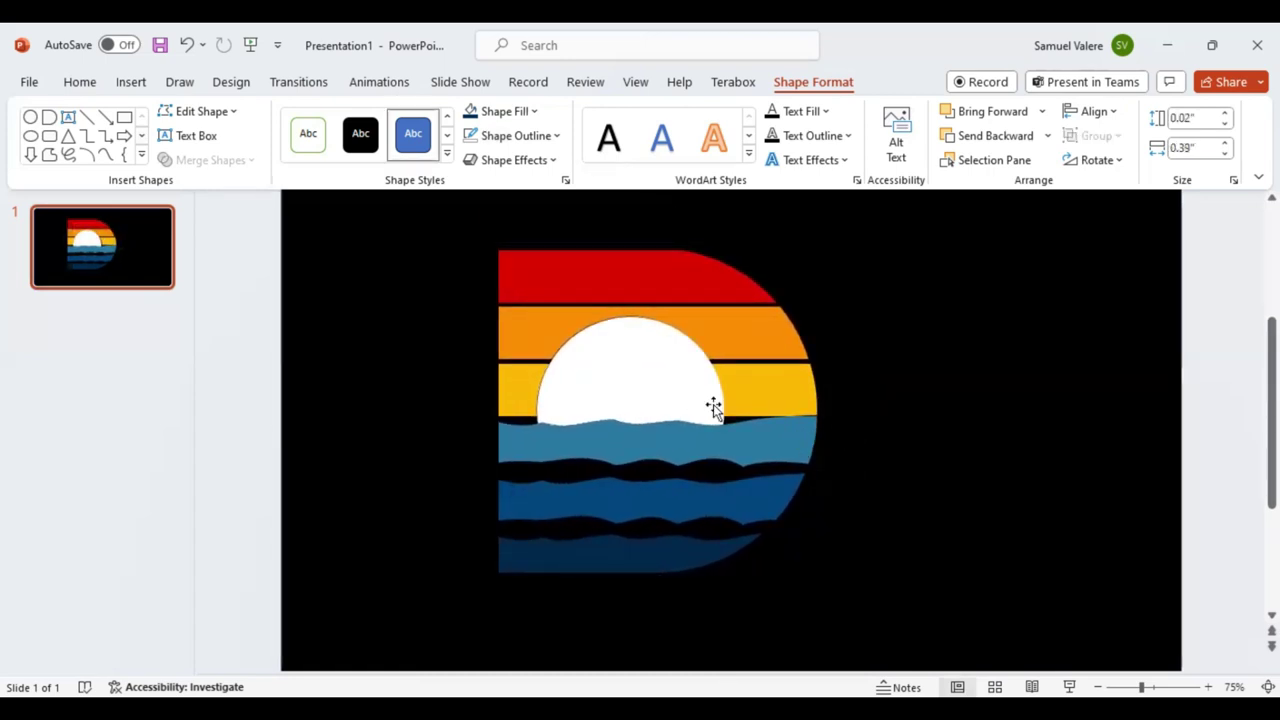
pyautogui.moveTo(674, 386)
pyautogui.mouseDown()
pyautogui.moveTo(767, 395)
pyautogui.moveTo(746, 391)
pyautogui.mouseUp()
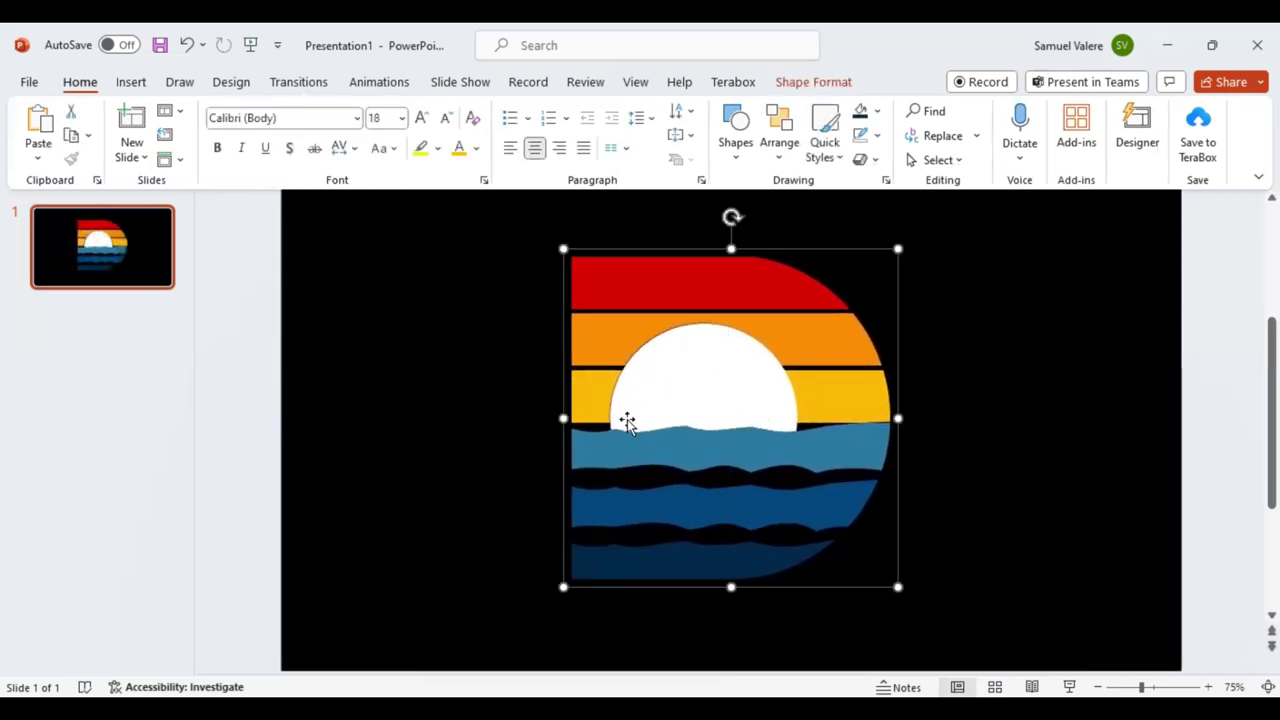